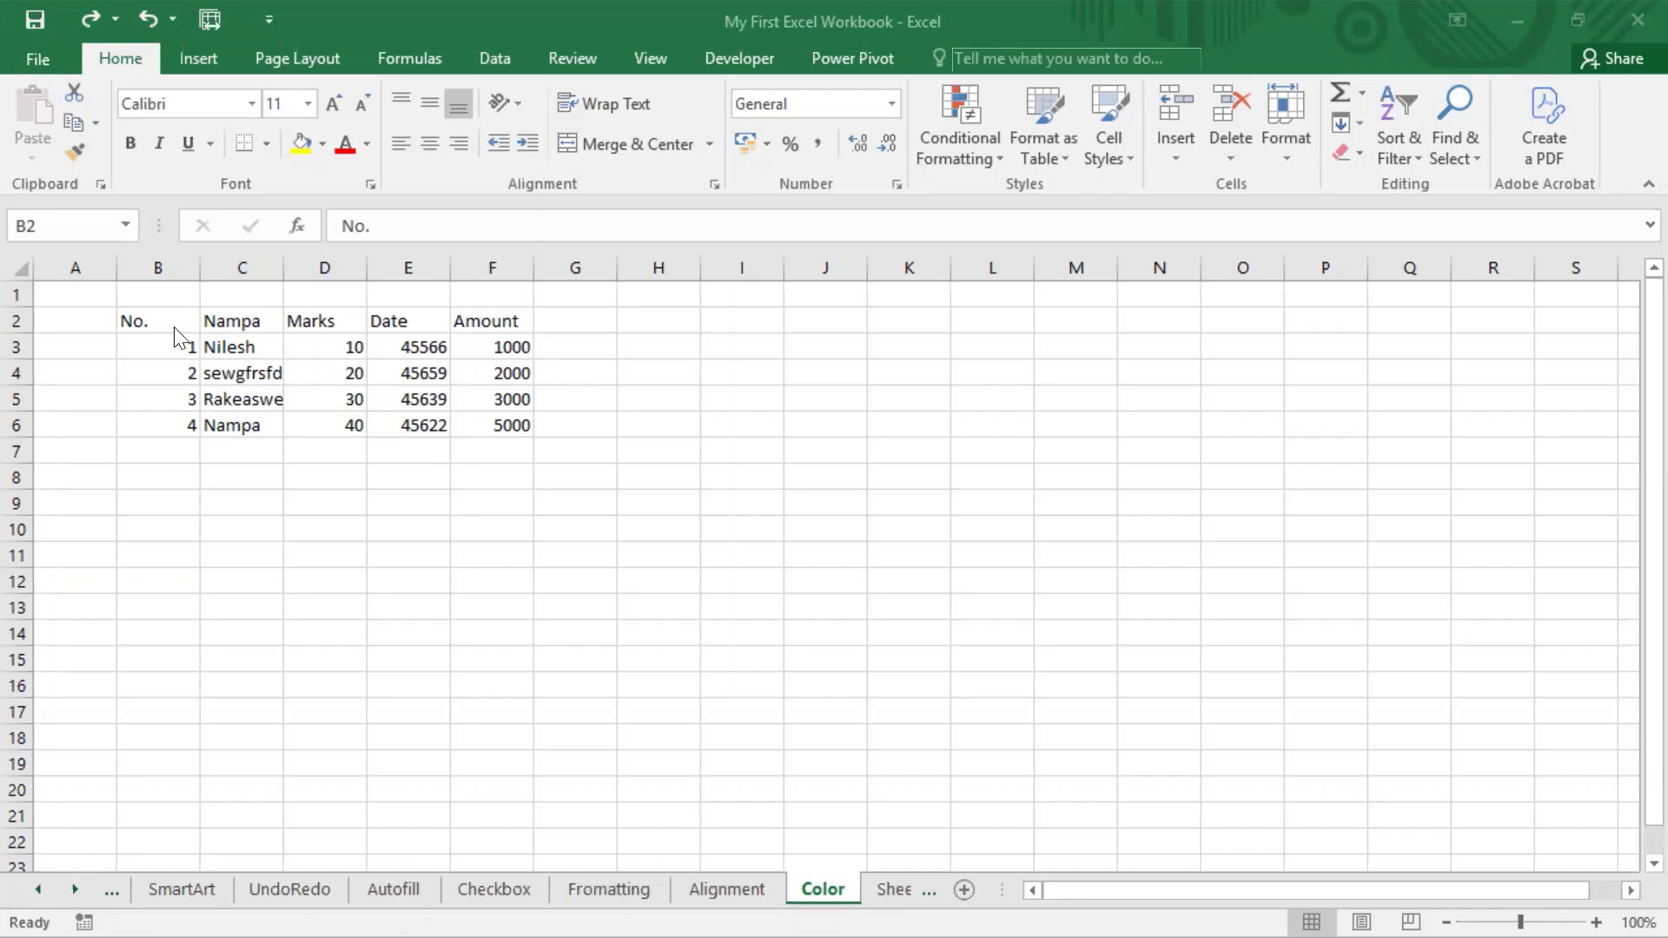
{"action": "left_click", "coordinate": [474, 345]}
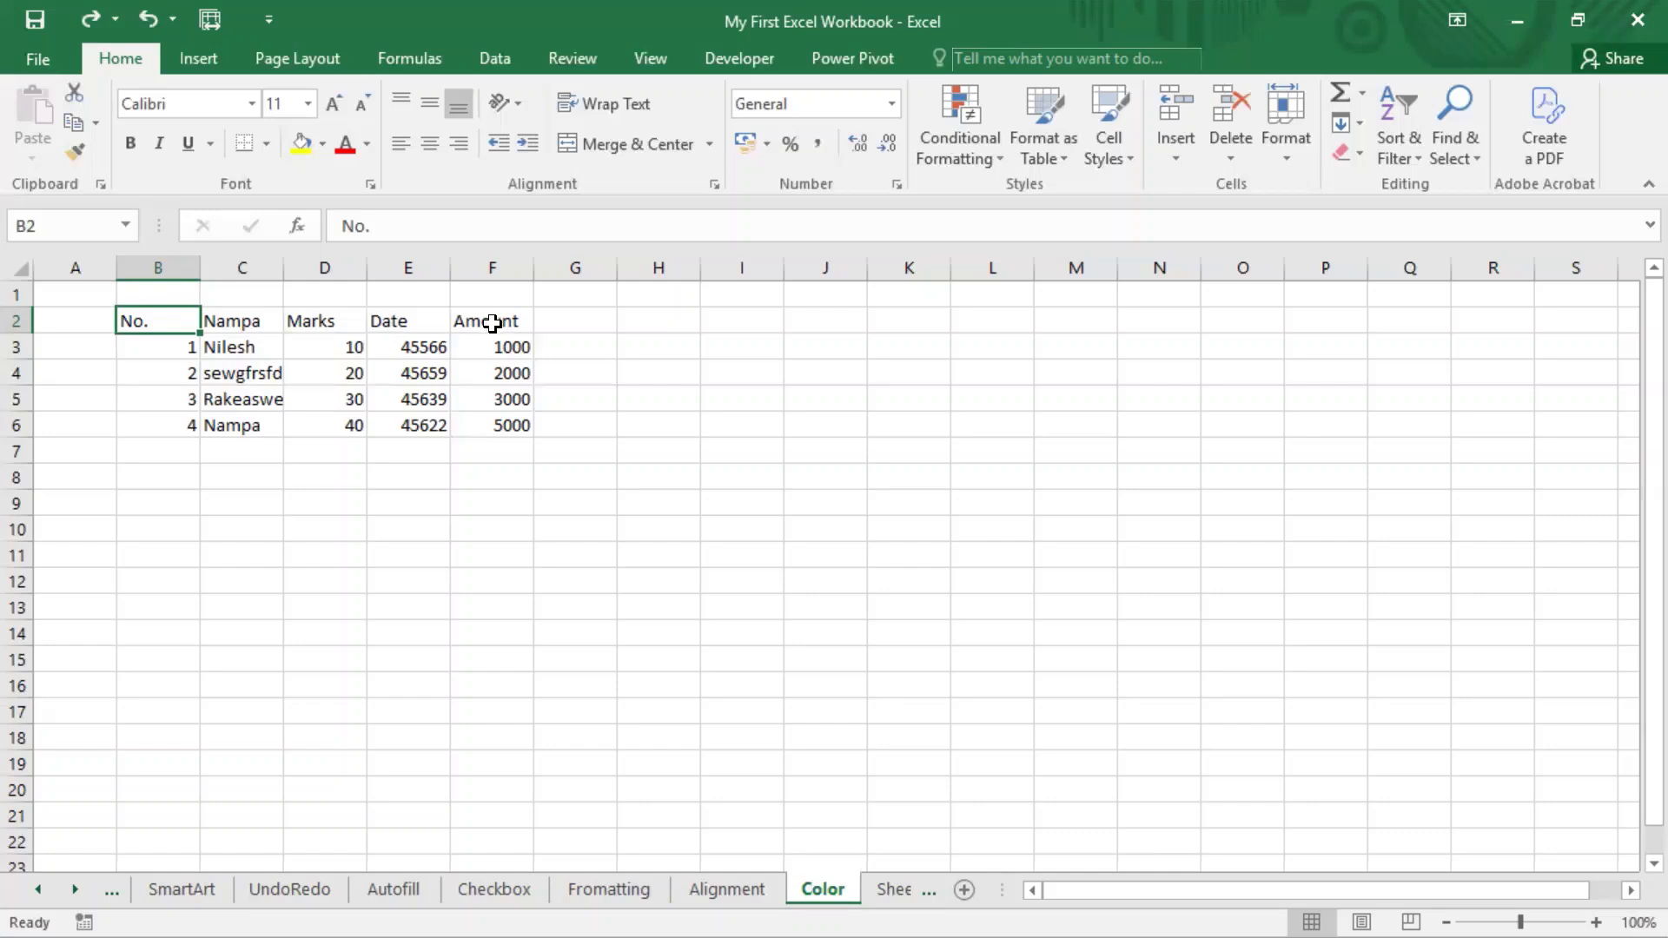
{"action": "left_click", "coordinate": [832, 4]}
{"action": "left_click_drag", "start_coordinate": [167, 328], "coordinate": [522, 425]}
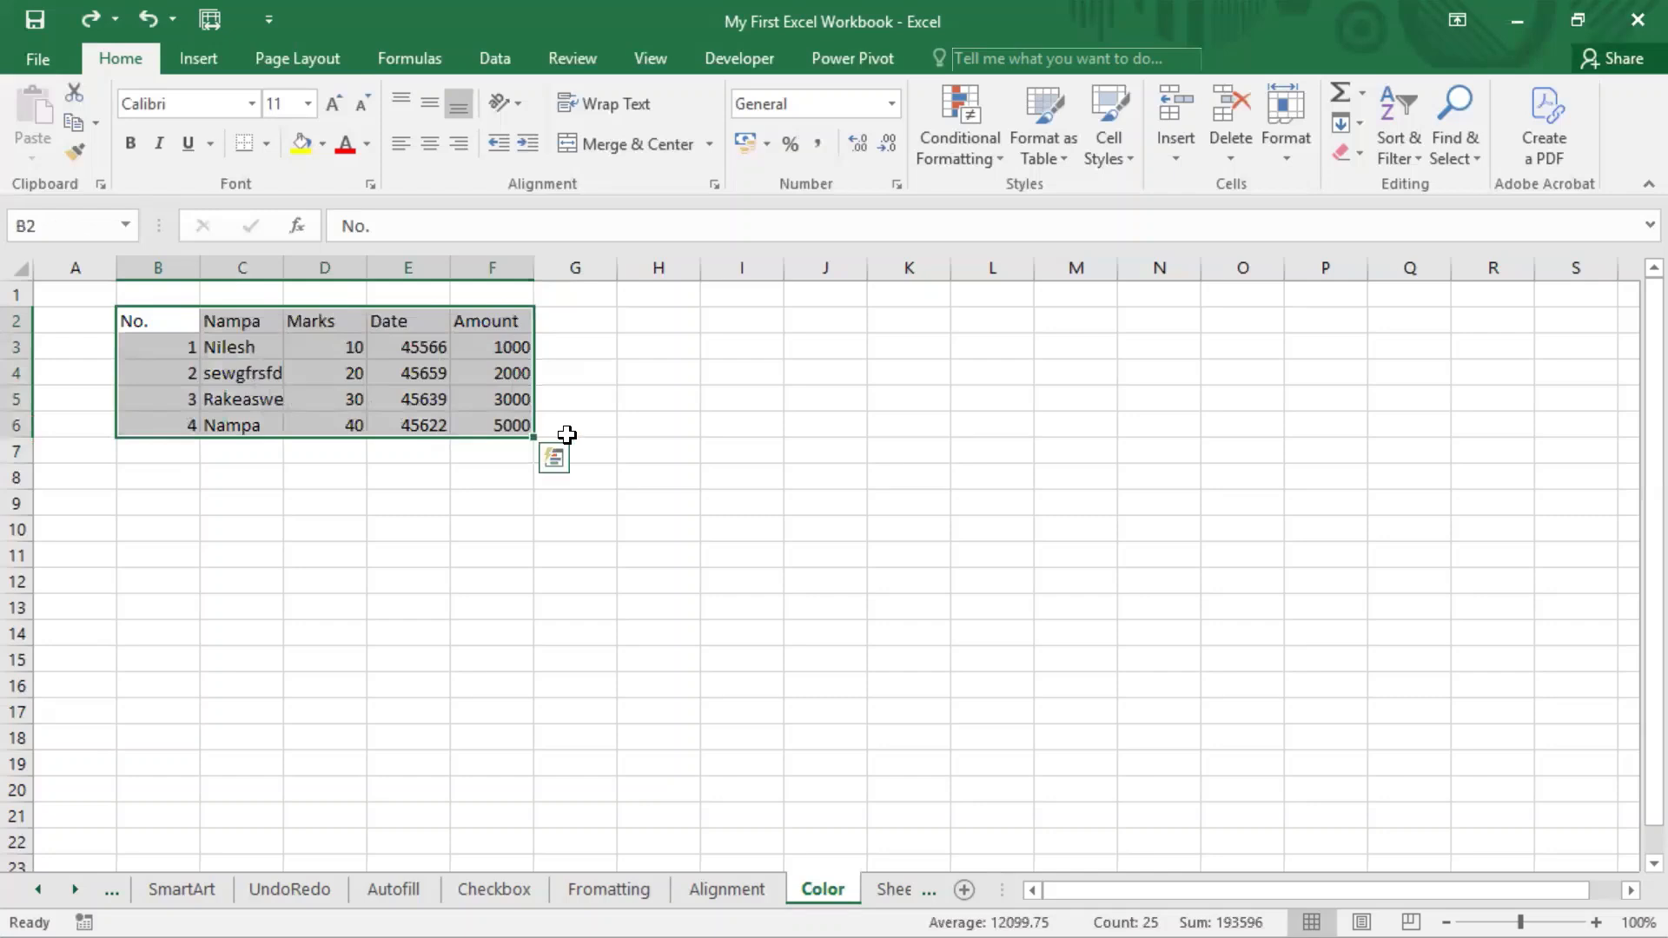
{"action": "left_click", "coordinate": [171, 319]}
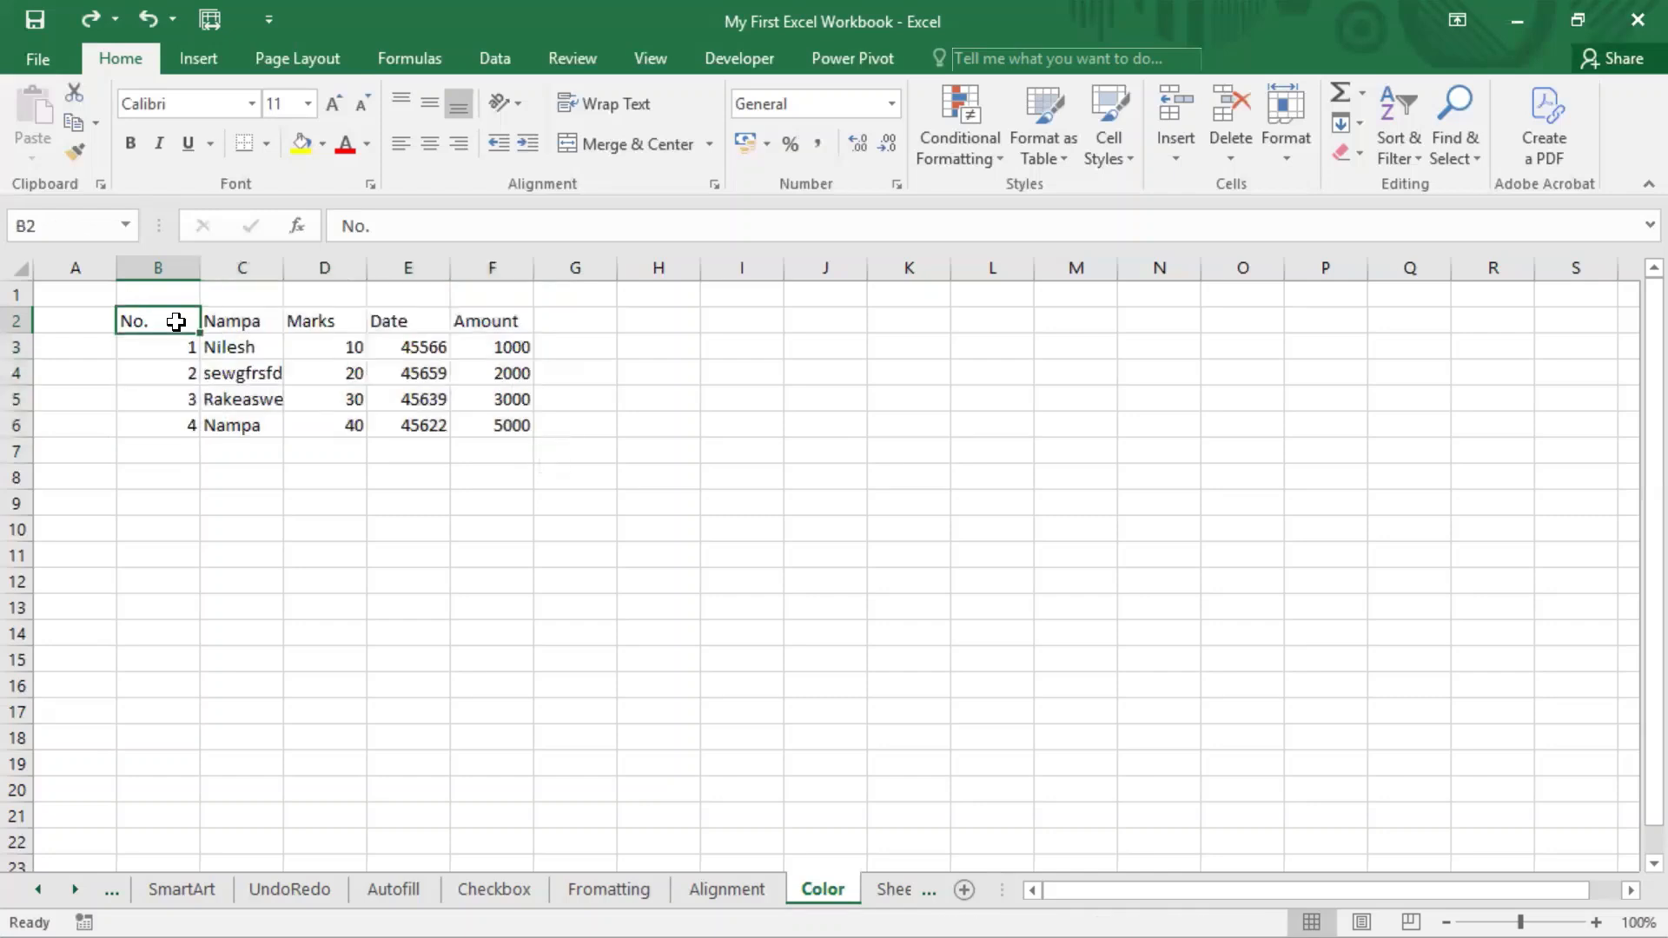
{"action": "left_click_drag", "start_coordinate": [263, 325], "coordinate": [483, 325]}
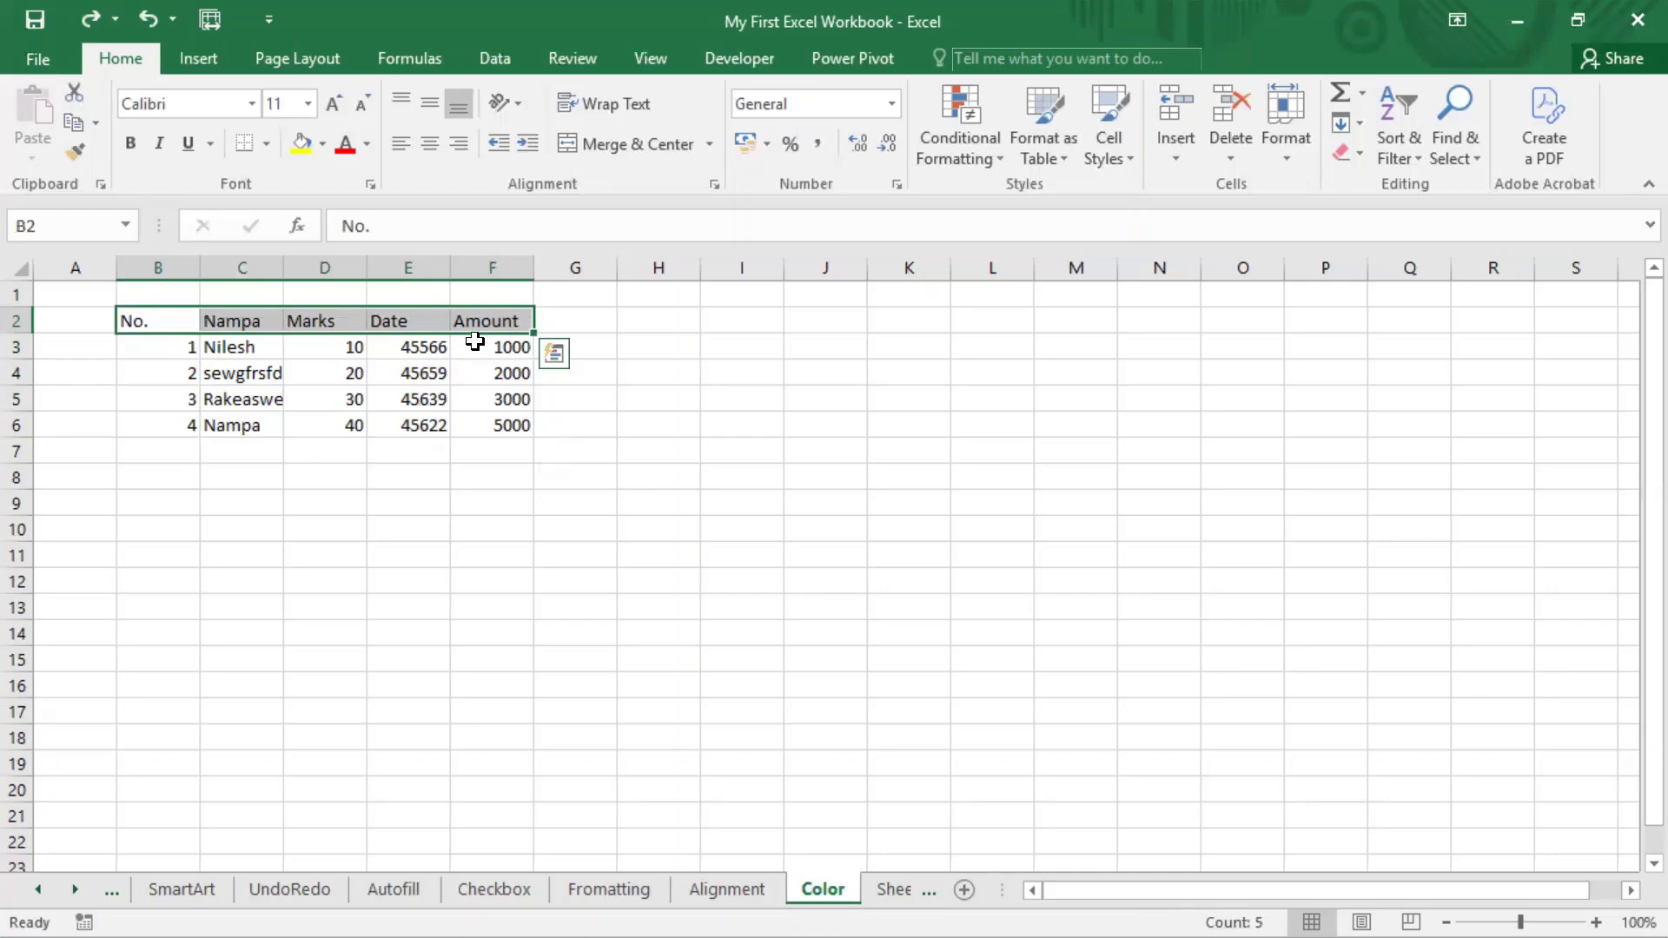
{"action": "left_click", "coordinate": [152, 318]}
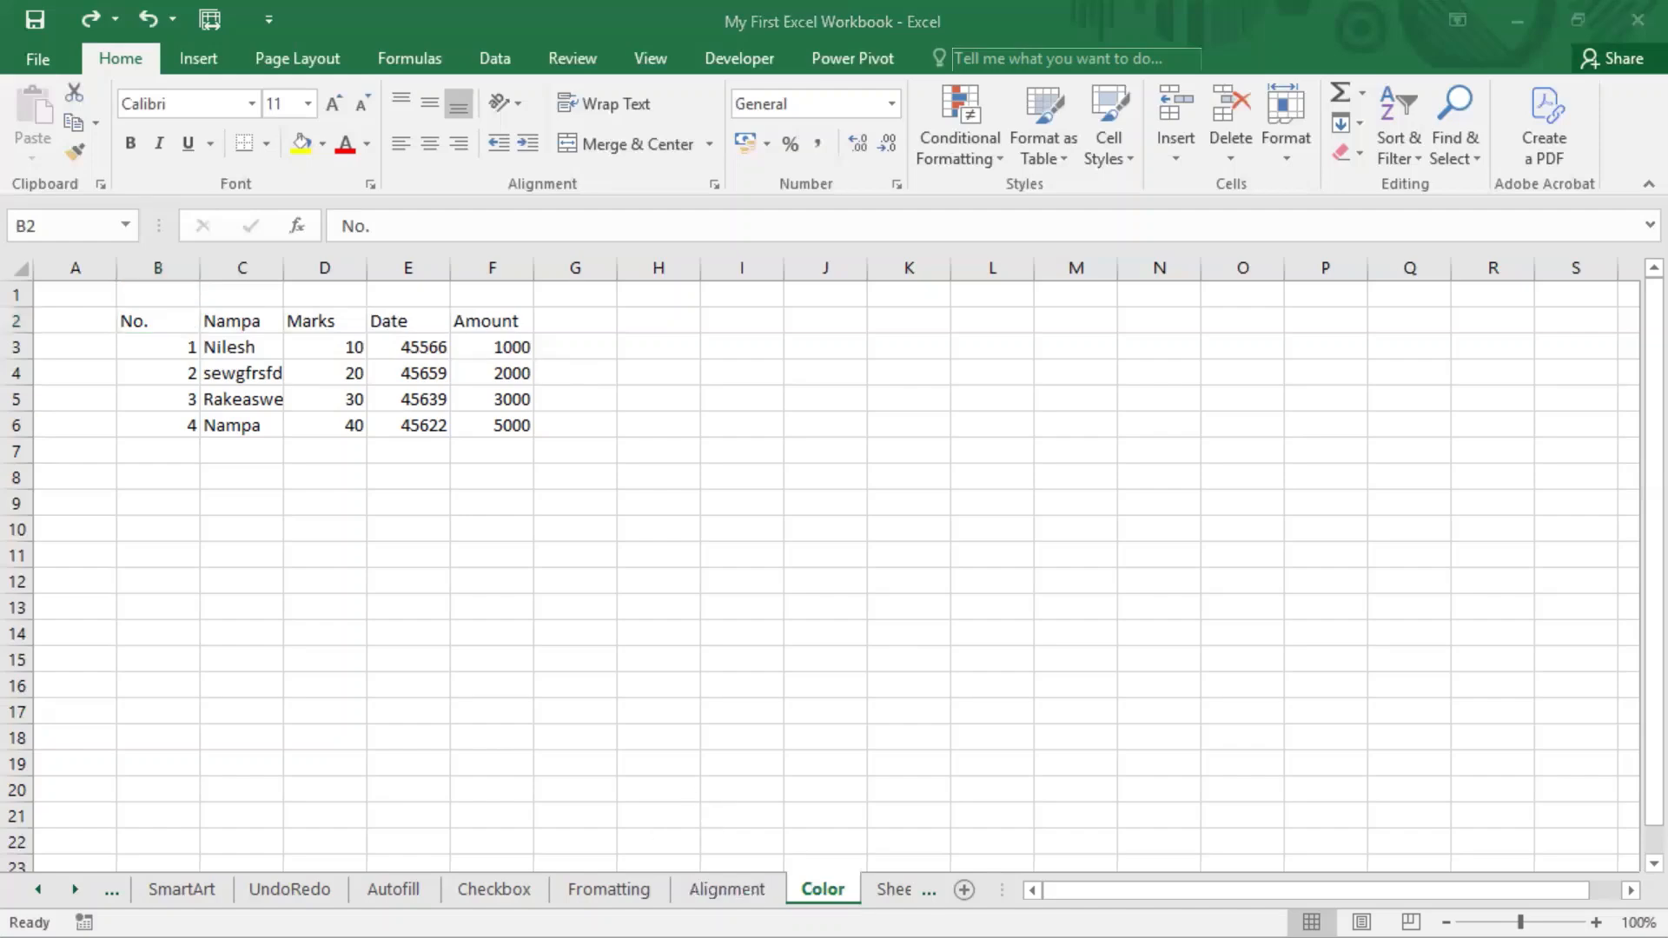
Search Windows for the On-Screen Keyboard and open it over the worksheet.
{"action": "key", "text": "super"}
{"action": "left_click", "coordinate": [340, 907]}
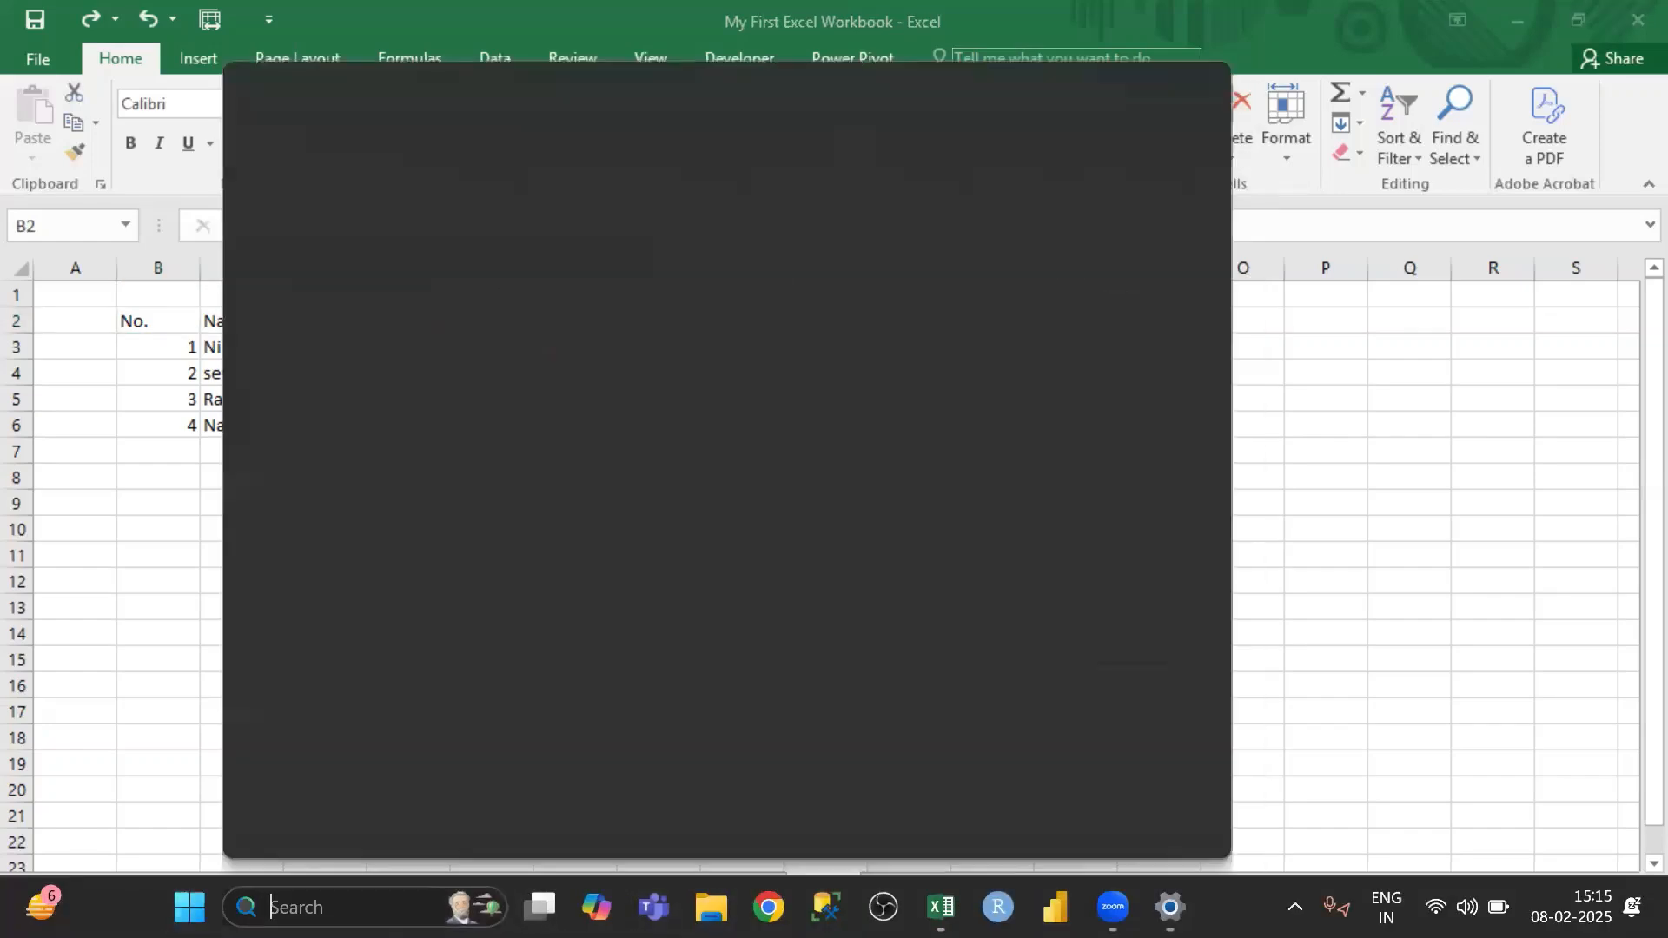
{"action": "type", "text": "on-Screen Keyboard"}
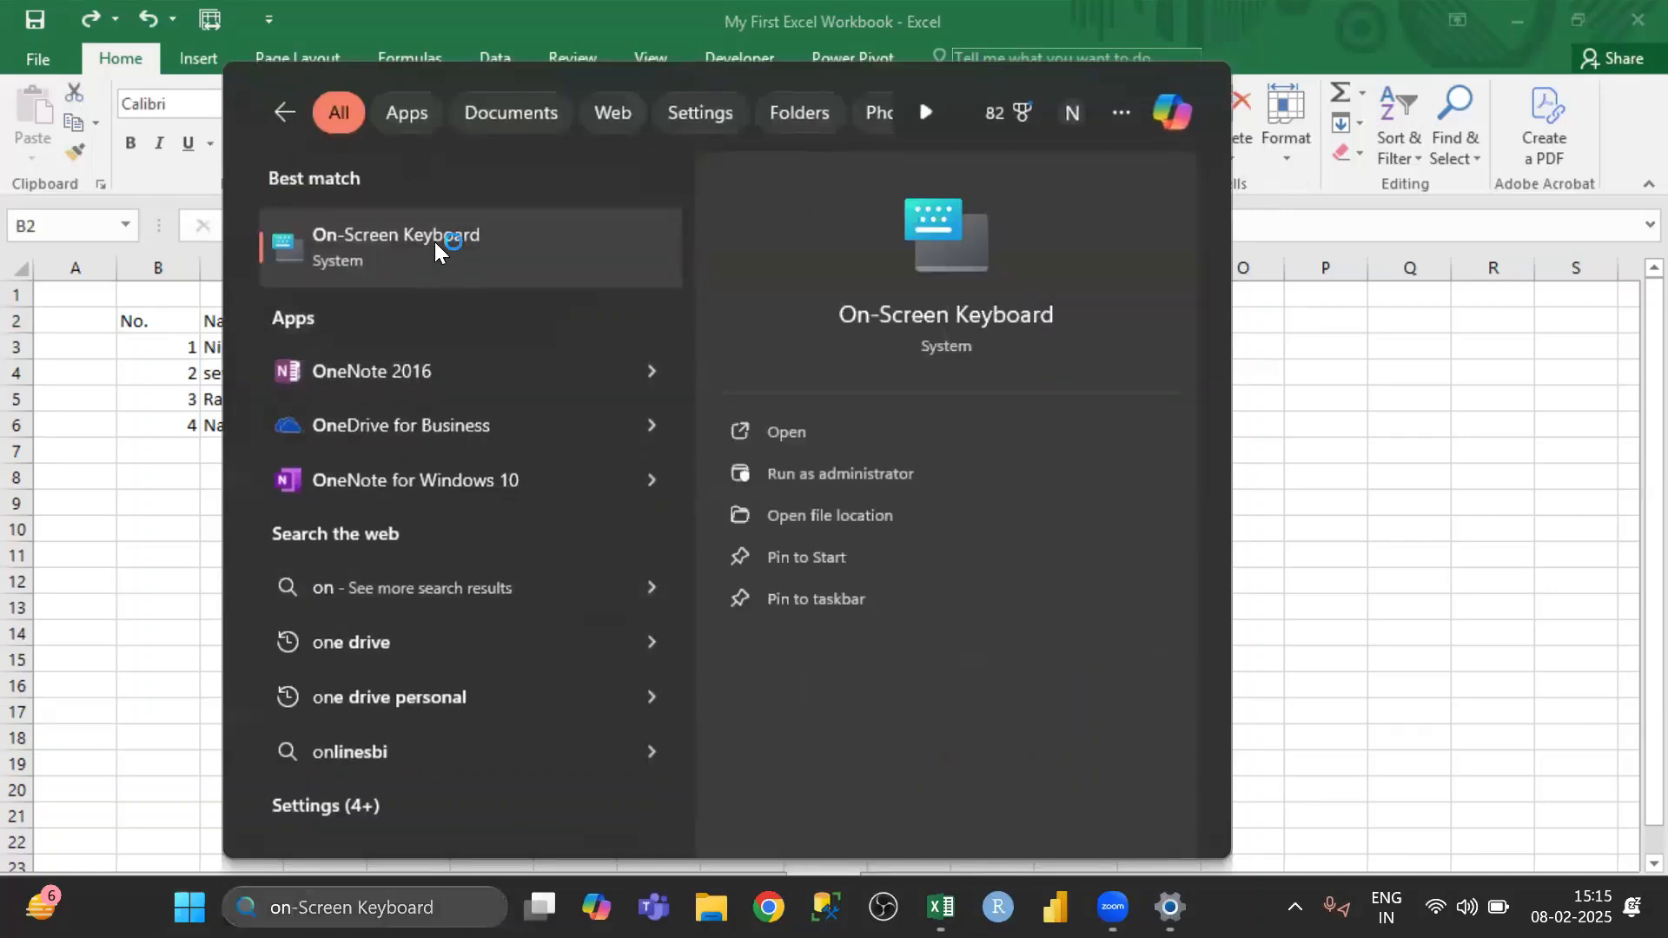
{"action": "left_click", "coordinate": [434, 246]}
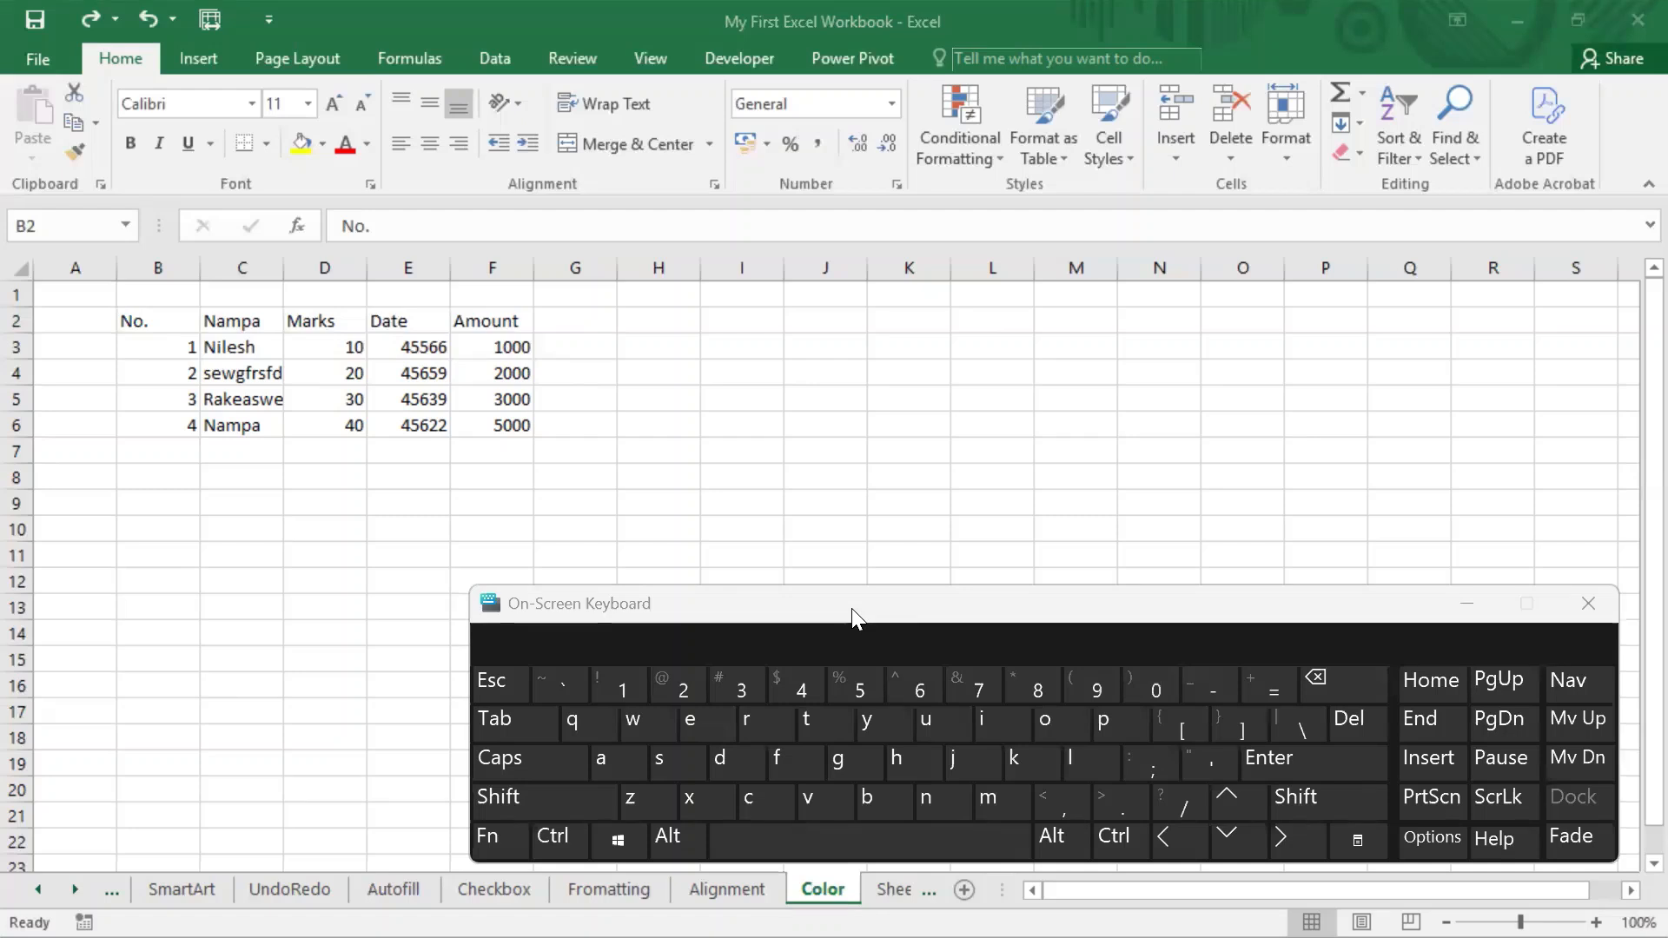
Open the Format Cells dialog for cell B2 using the On-Screen Keyboard and move the dialog clear of it.
{"action": "left_click", "coordinate": [151, 506]}
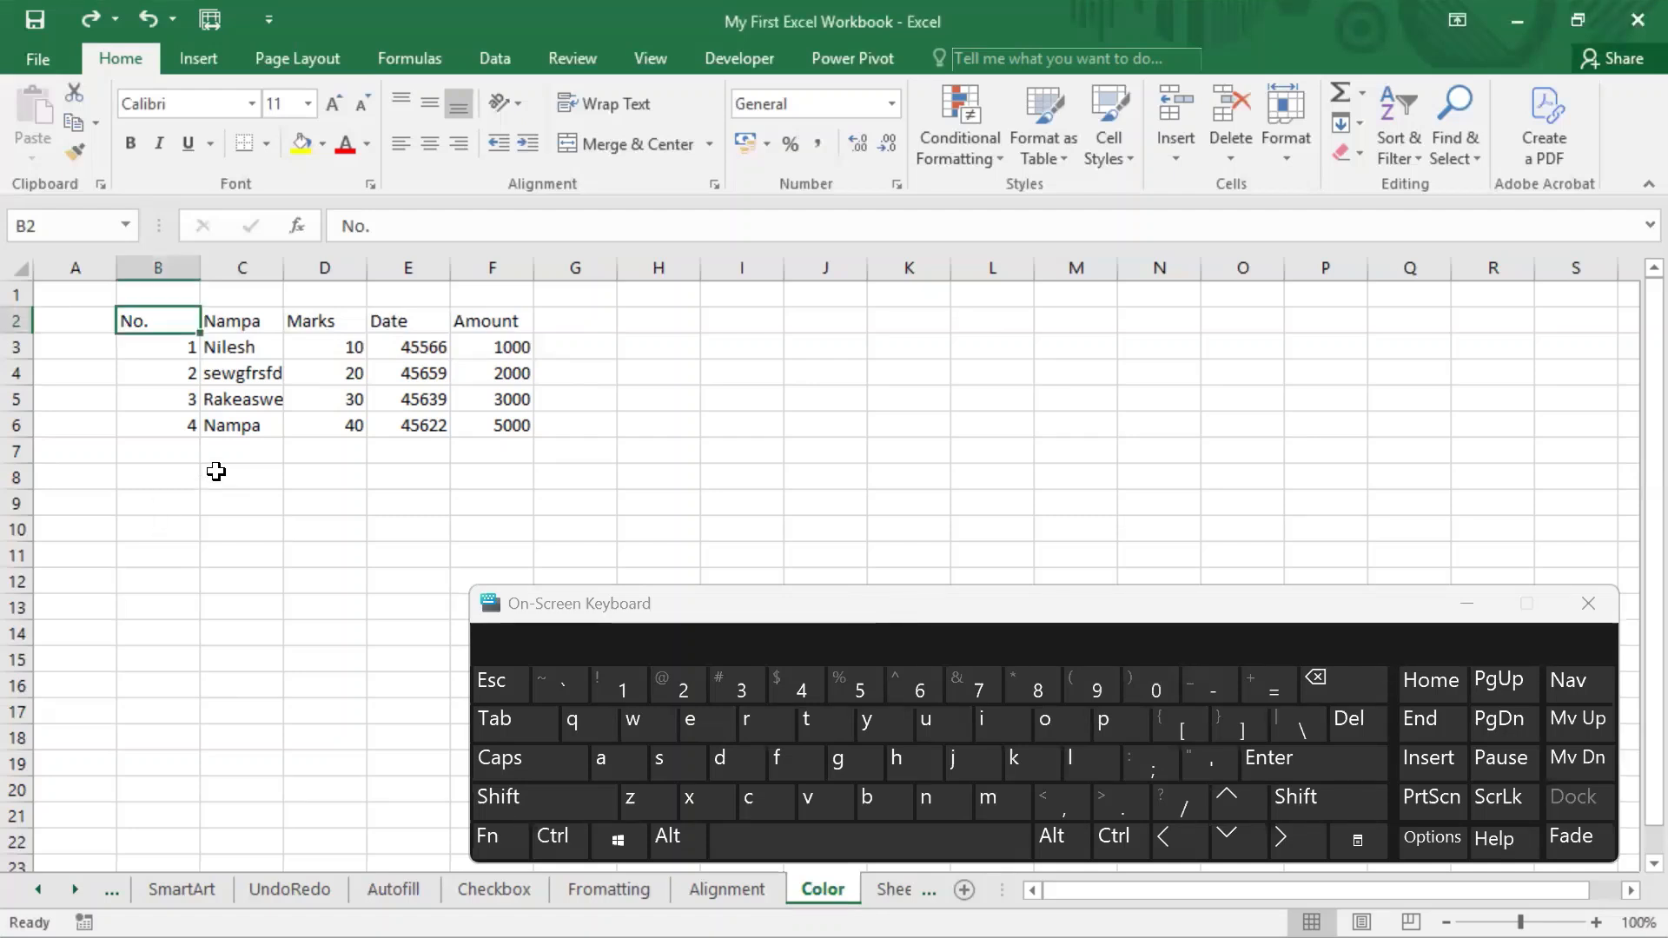
{"action": "left_click", "coordinate": [545, 801]}
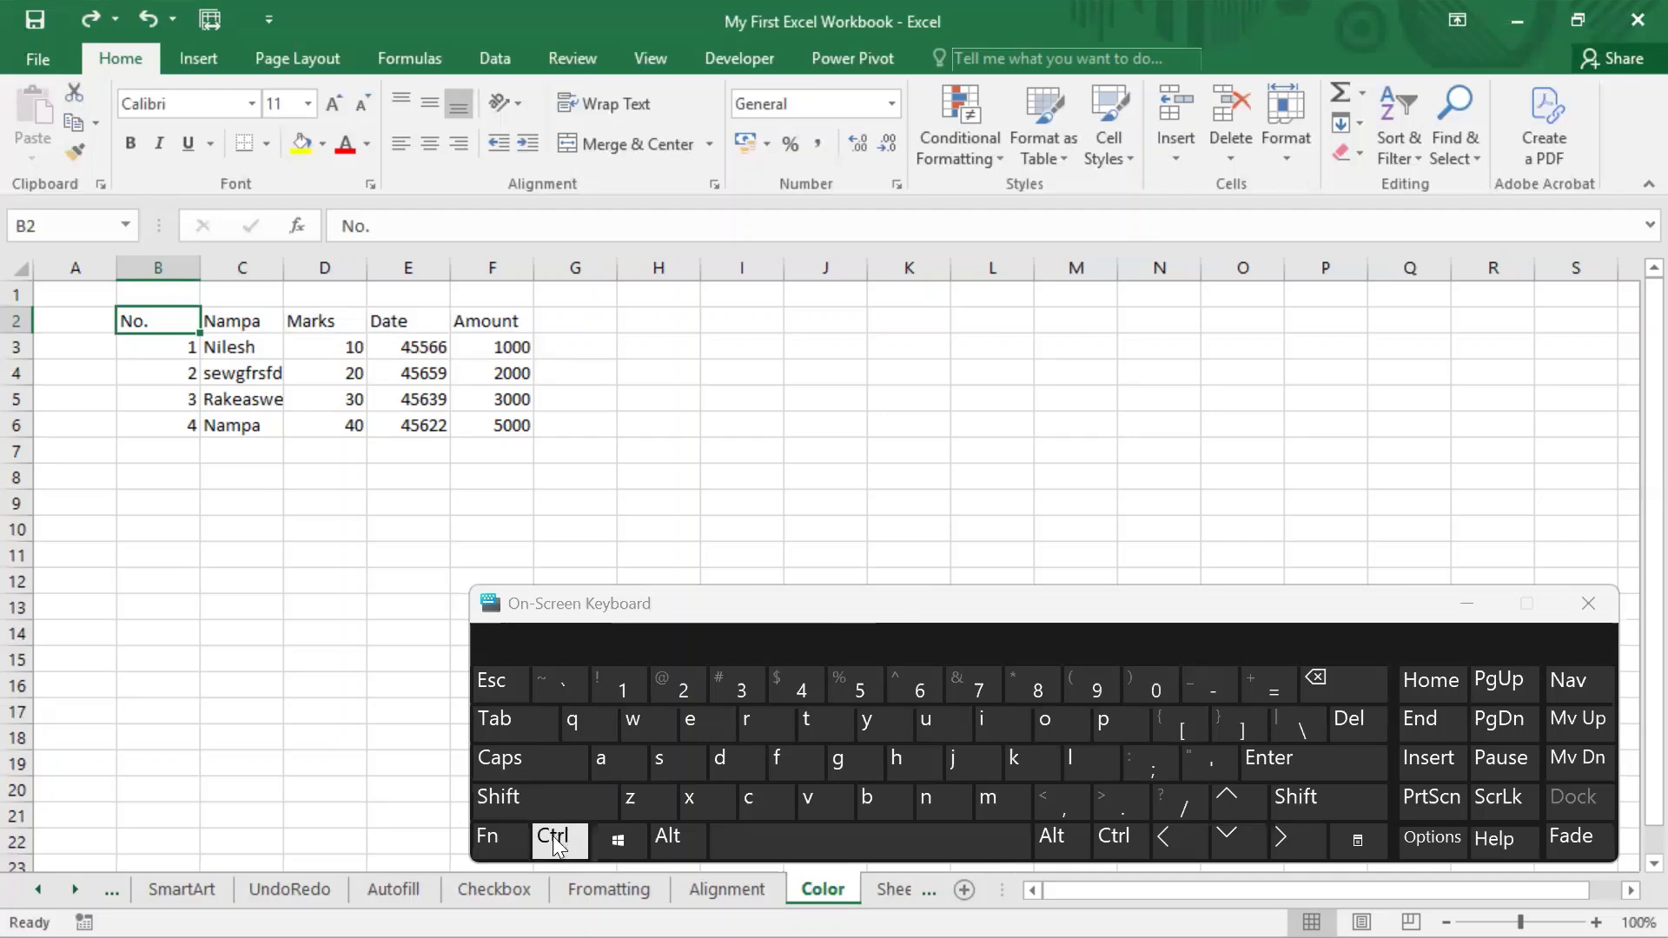
{"action": "left_click", "coordinate": [560, 837]}
{"action": "left_click", "coordinate": [618, 688]}
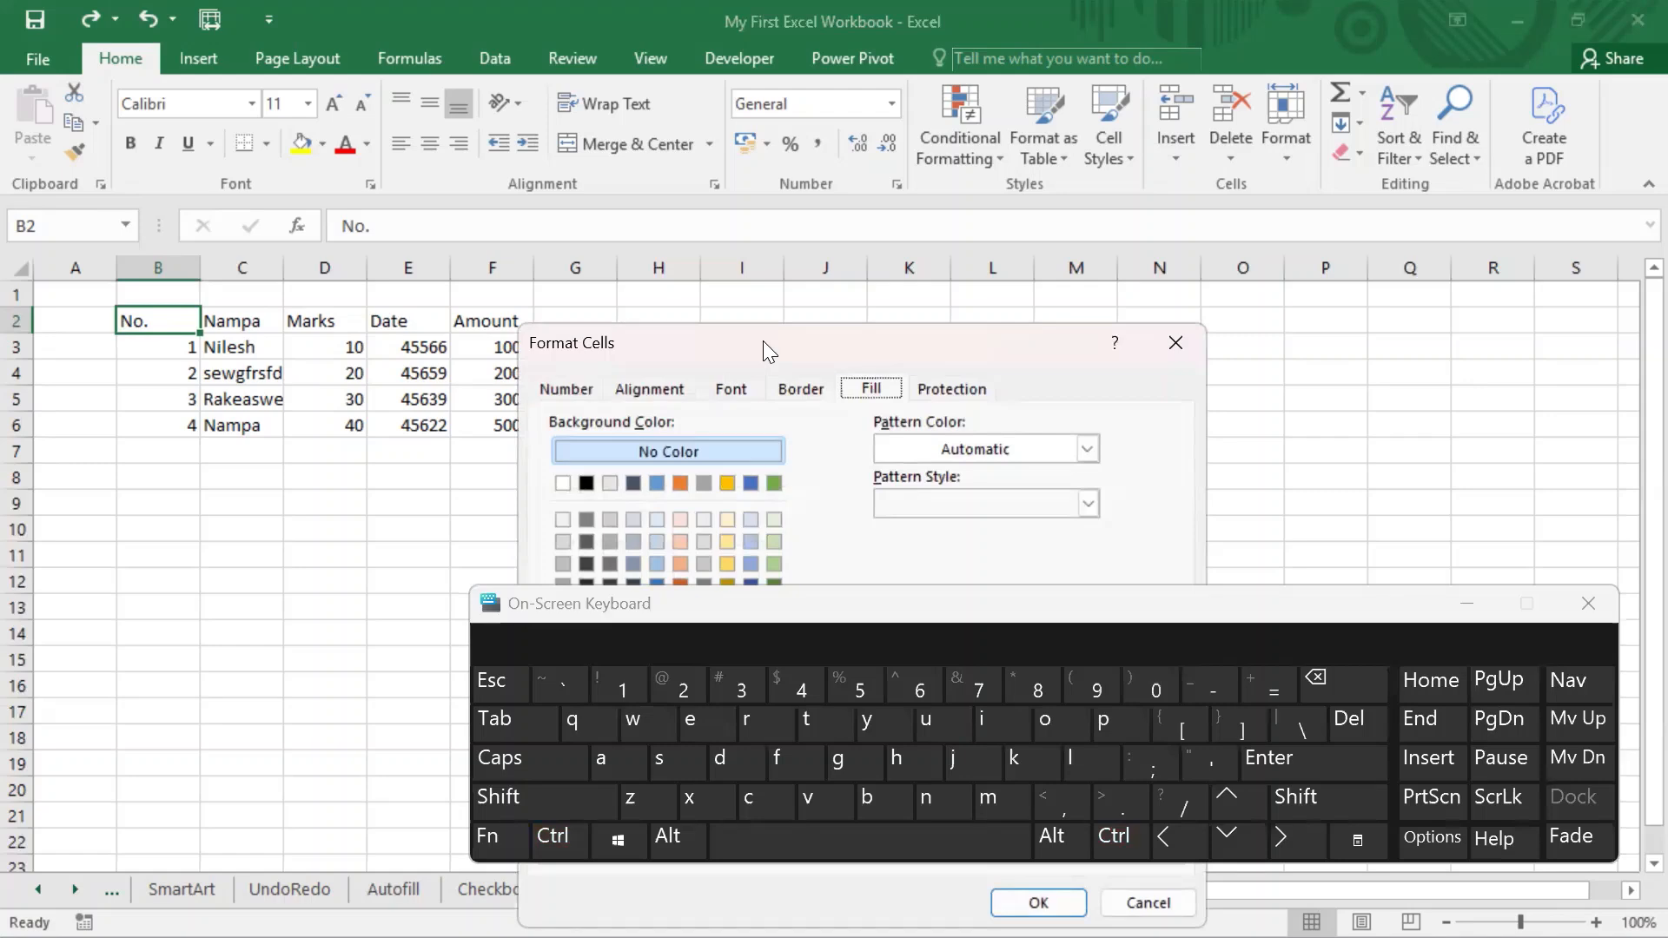
{"action": "left_click_drag", "start_coordinate": [763, 341], "coordinate": [477, 236]}
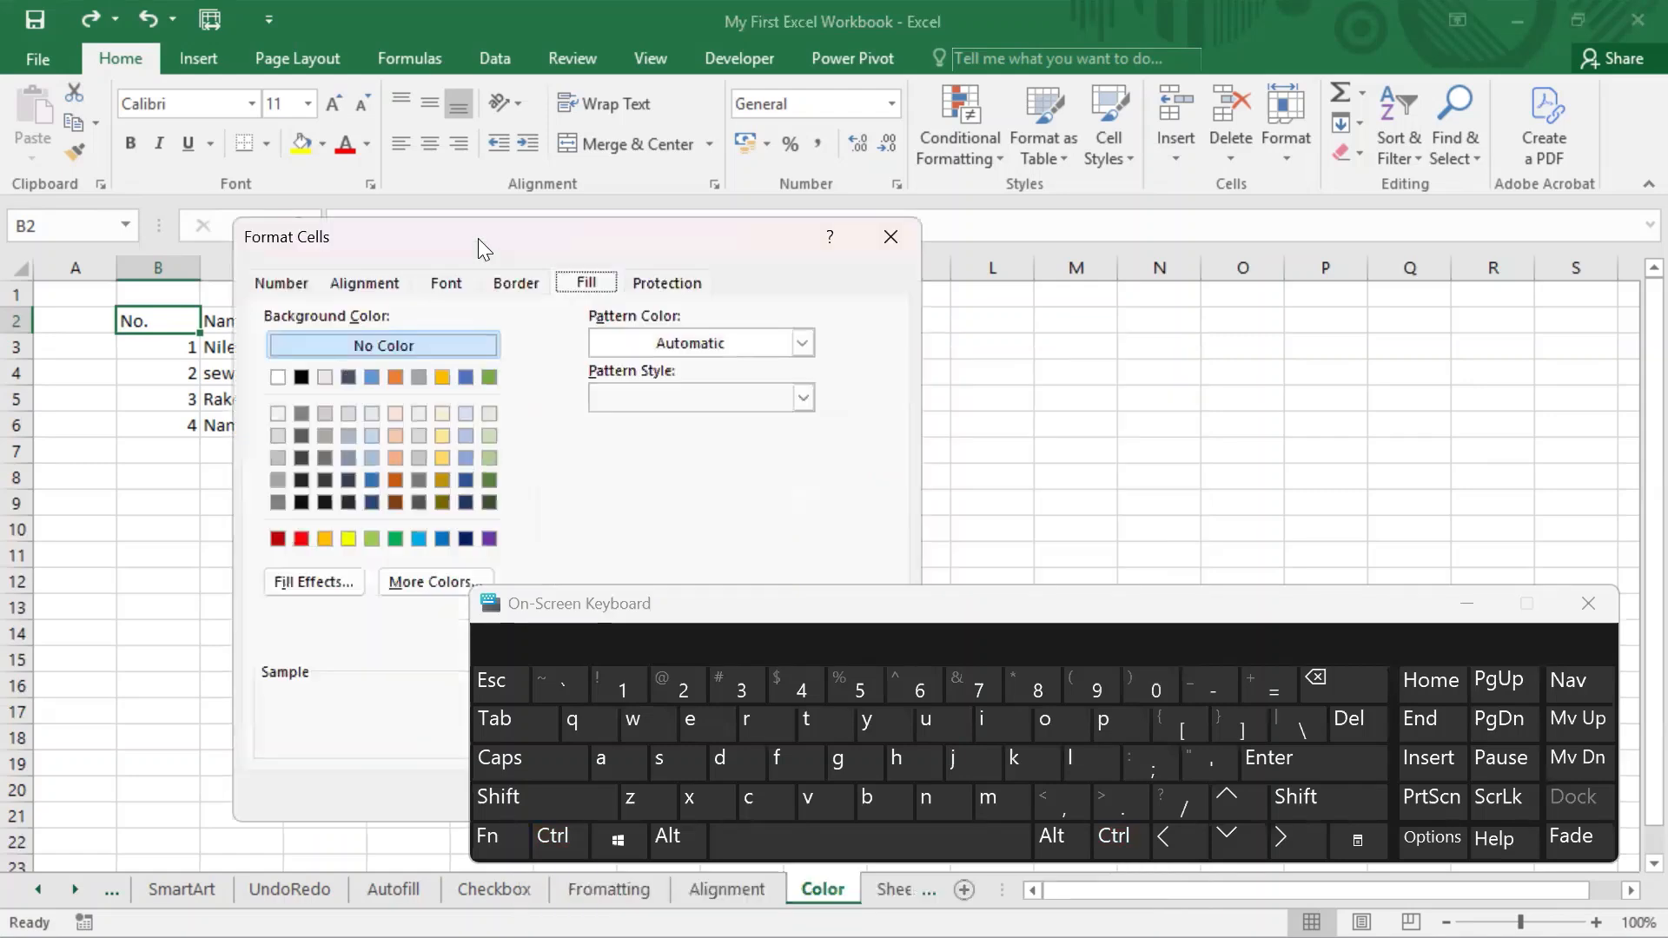
Examine the font colour choices and the background fill options in Format Cells, then close the dialog without changes.
{"action": "left_click", "coordinate": [439, 285]}
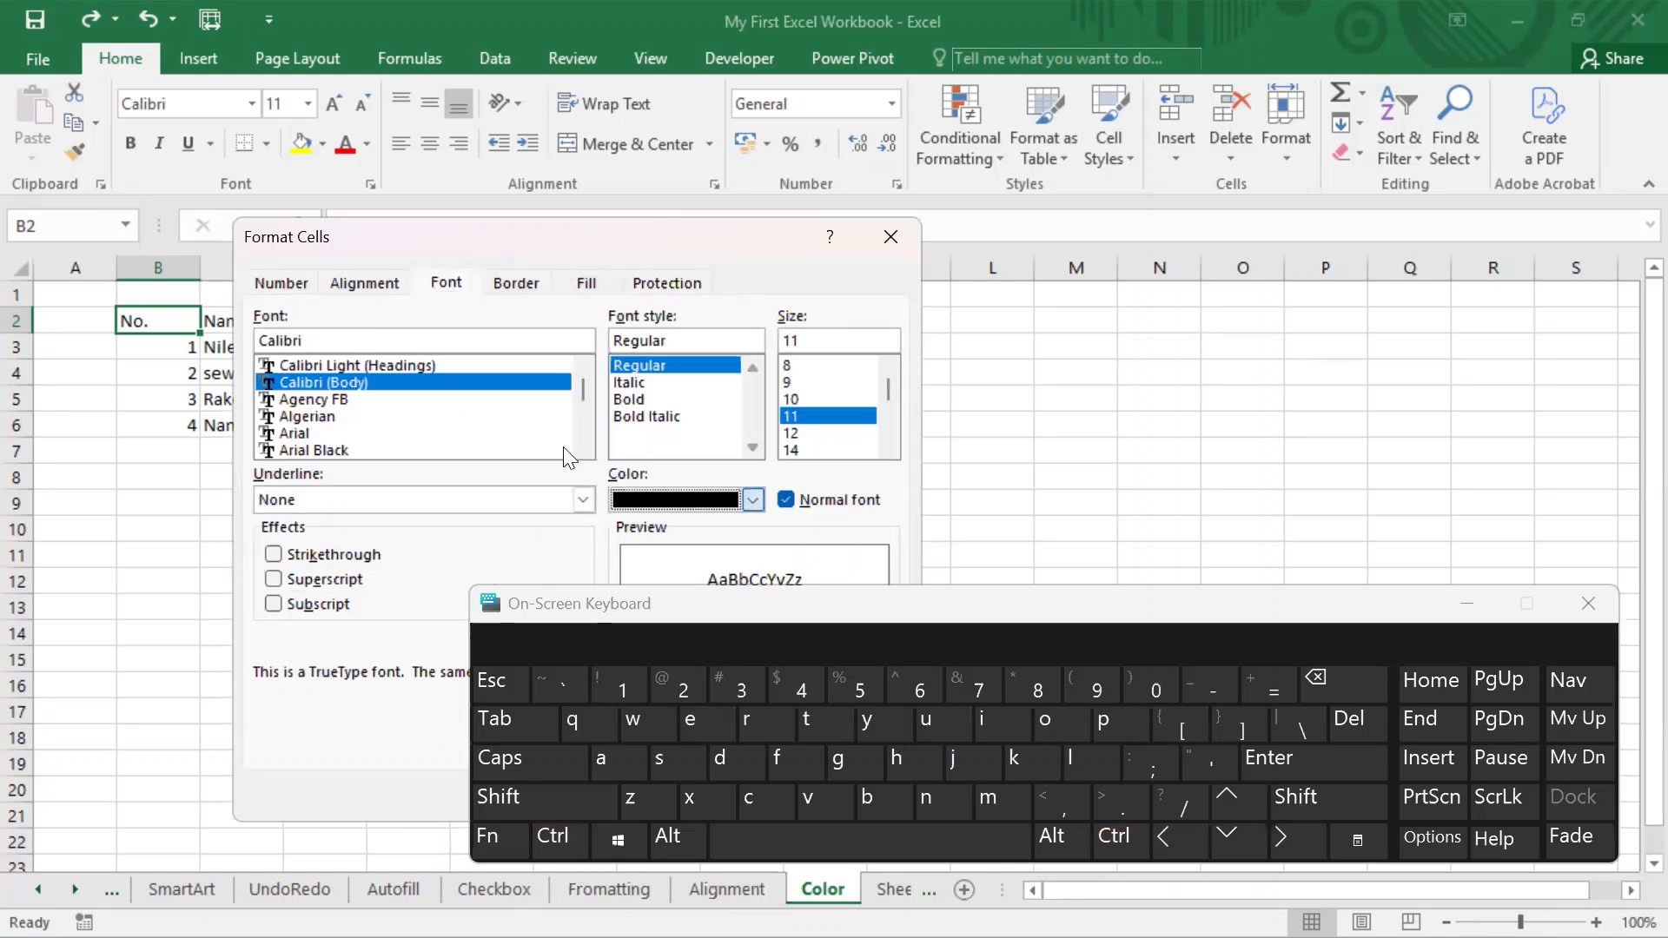
{"action": "left_click", "coordinate": [753, 500]}
{"action": "left_click_drag", "start_coordinate": [685, 236], "coordinate": [526, 87]}
{"action": "left_click", "coordinate": [594, 352]}
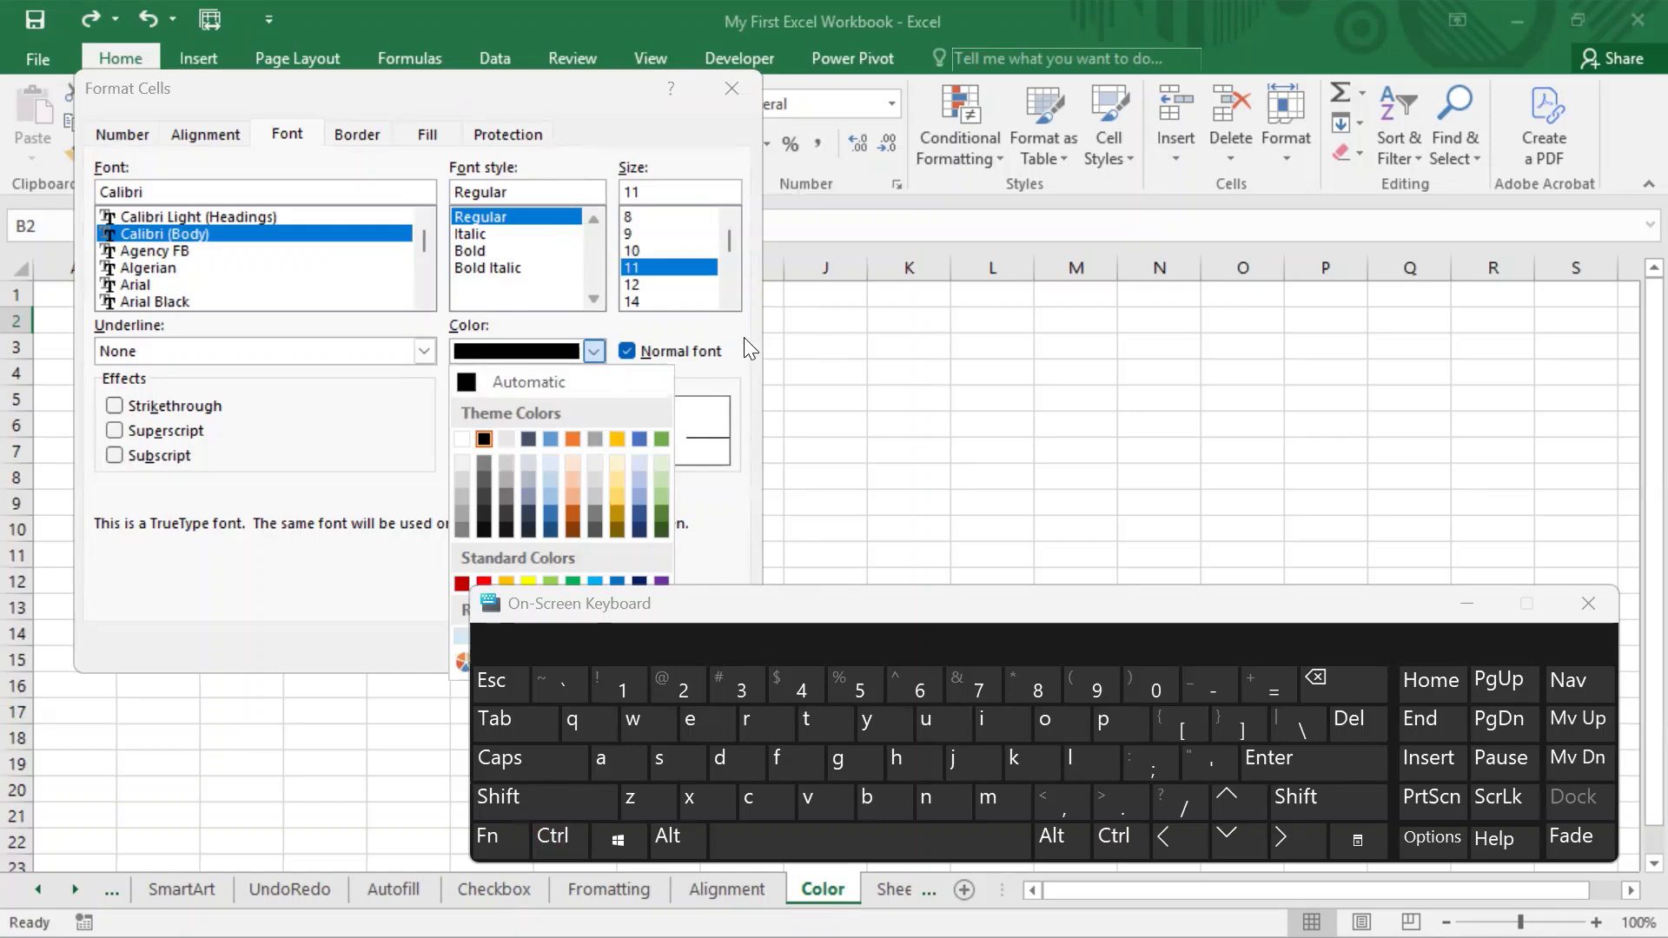
{"action": "left_click", "coordinate": [718, 331]}
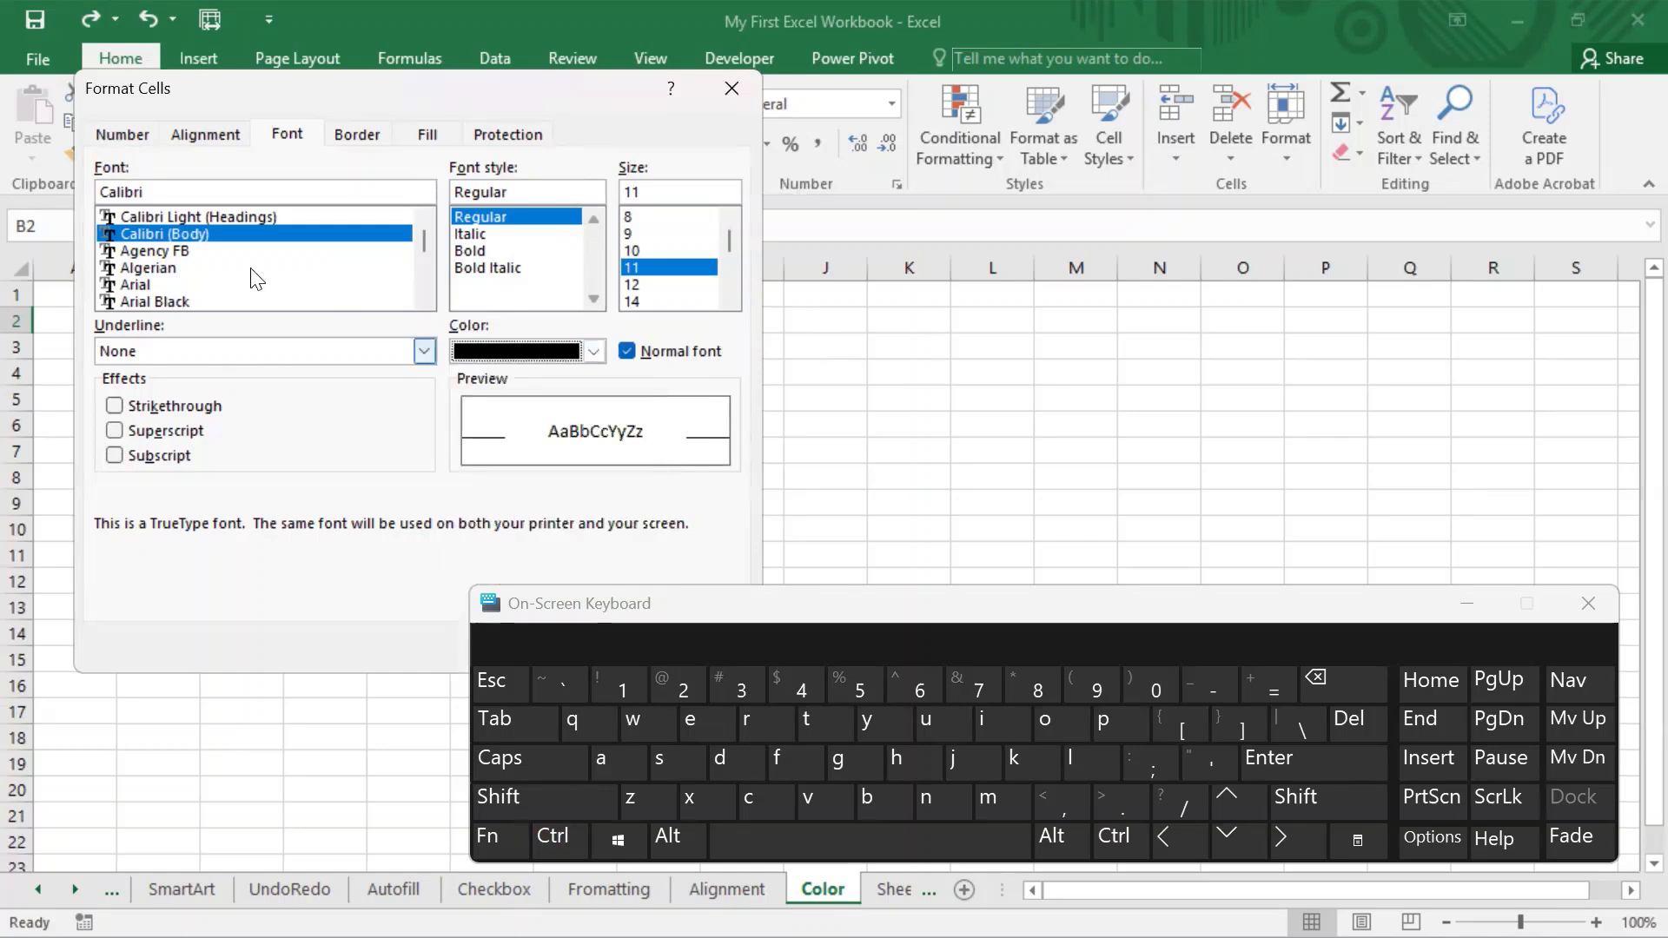
{"action": "left_click", "coordinate": [424, 131]}
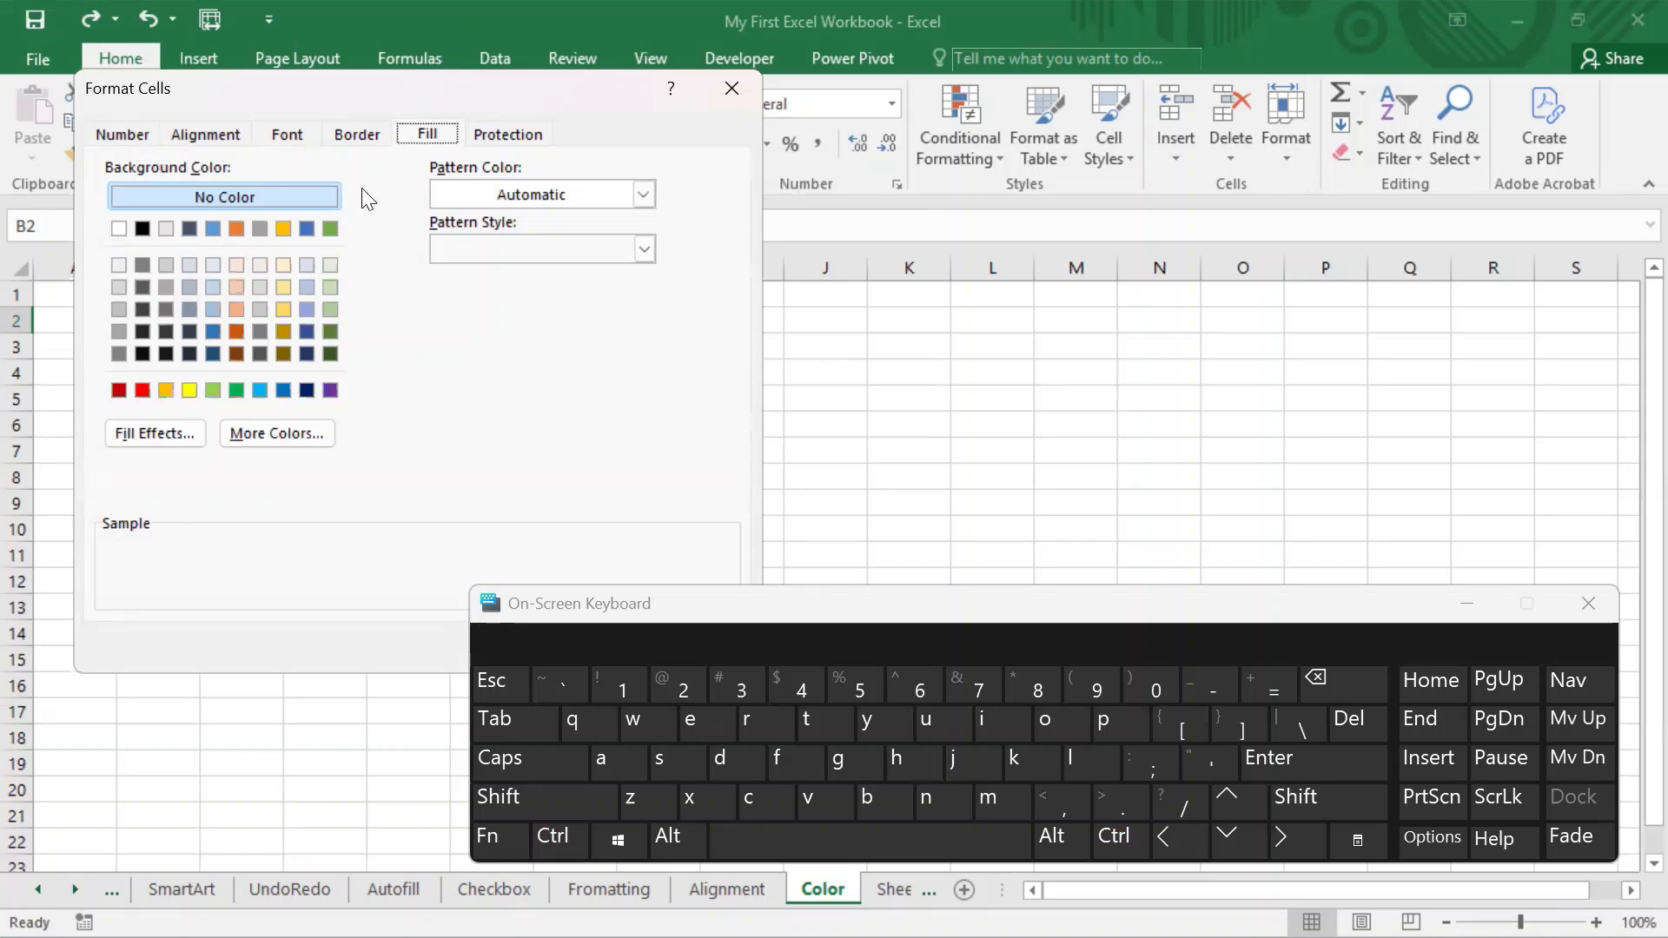
{"action": "left_click", "coordinate": [284, 136]}
{"action": "left_click", "coordinate": [420, 139]}
{"action": "left_click", "coordinate": [754, 88]}
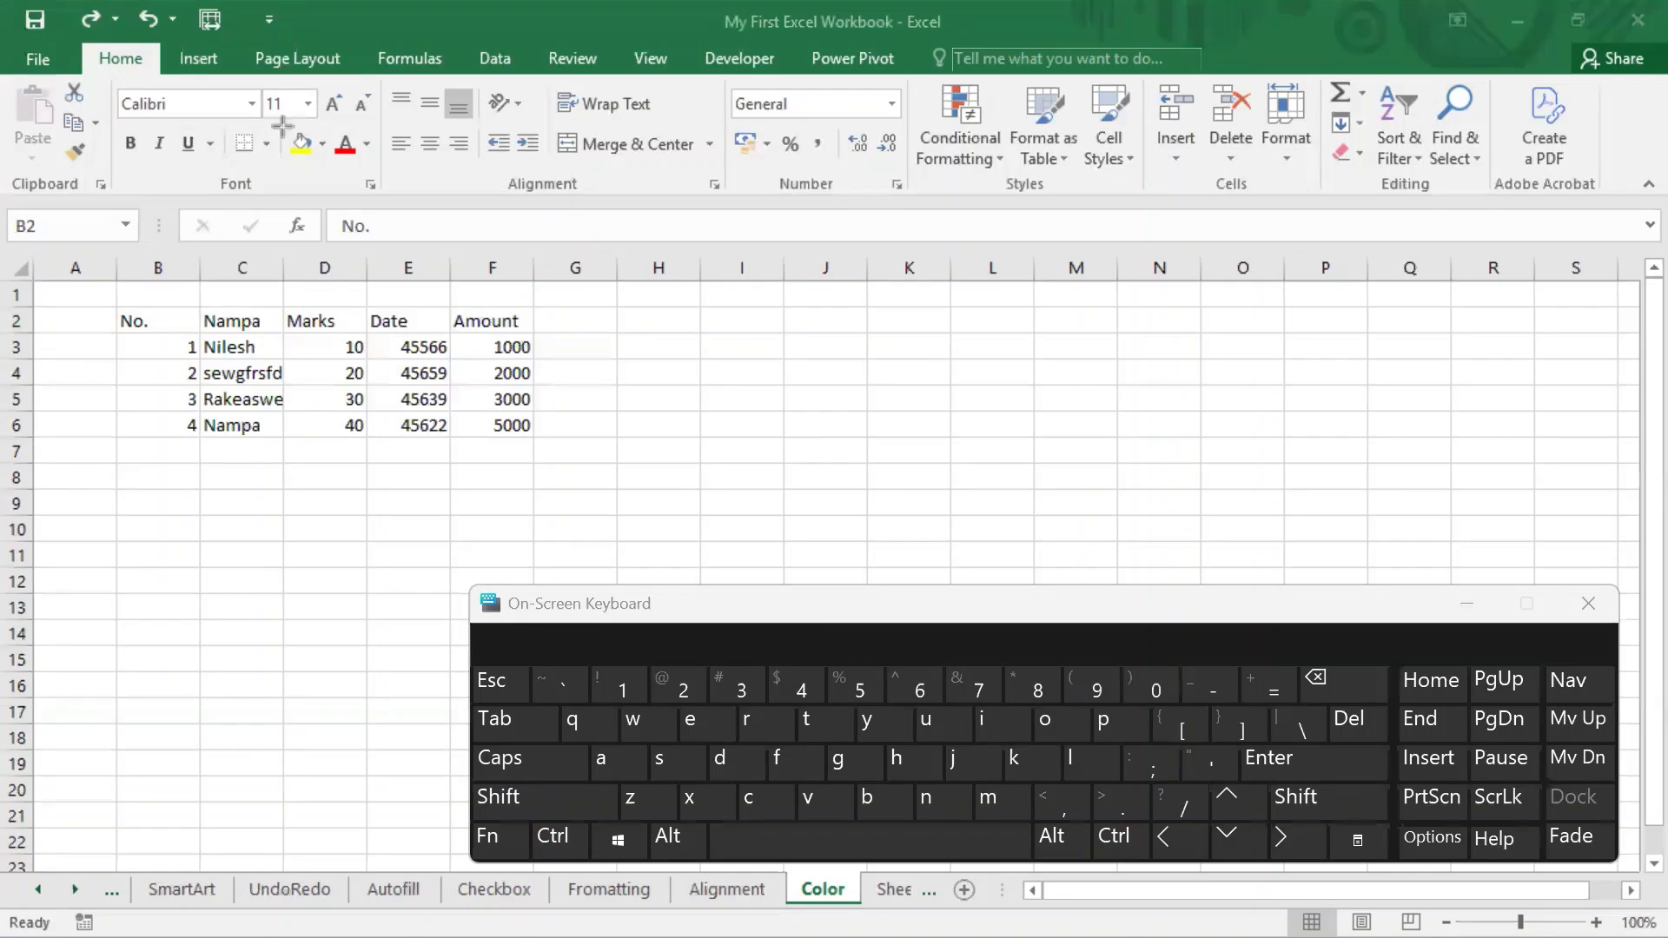
Minimize the On-Screen Keyboard to uncover the worksheet.
{"action": "left_click_drag", "start_coordinate": [284, 127], "coordinate": [375, 170]}
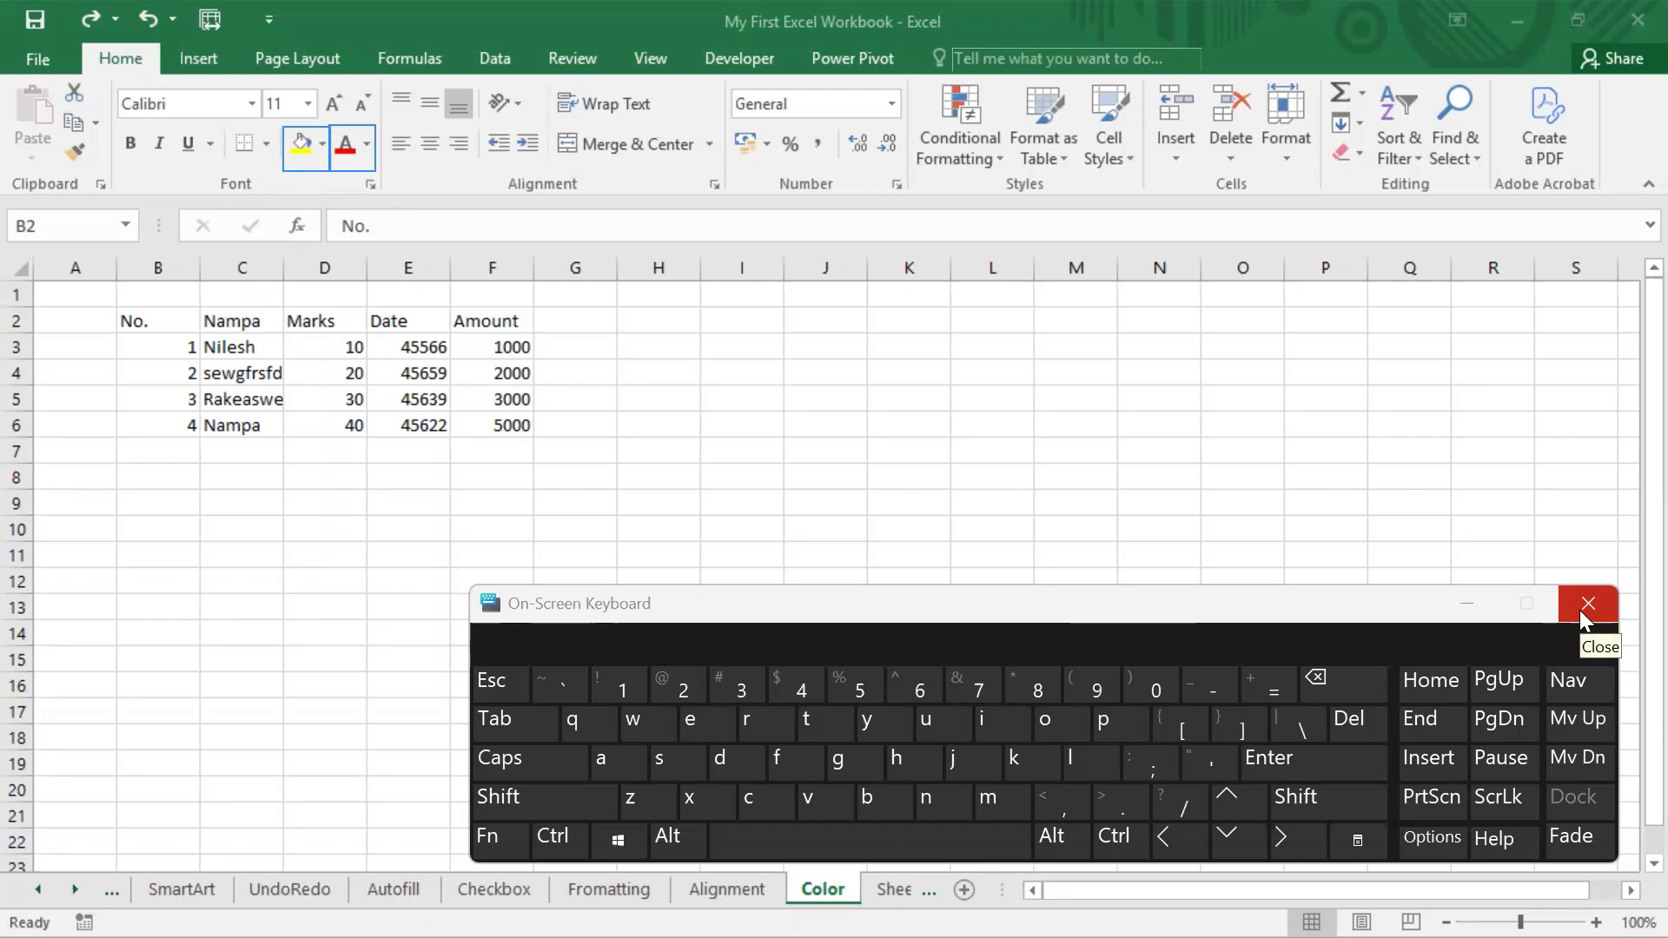
{"action": "left_click", "coordinate": [1461, 602]}
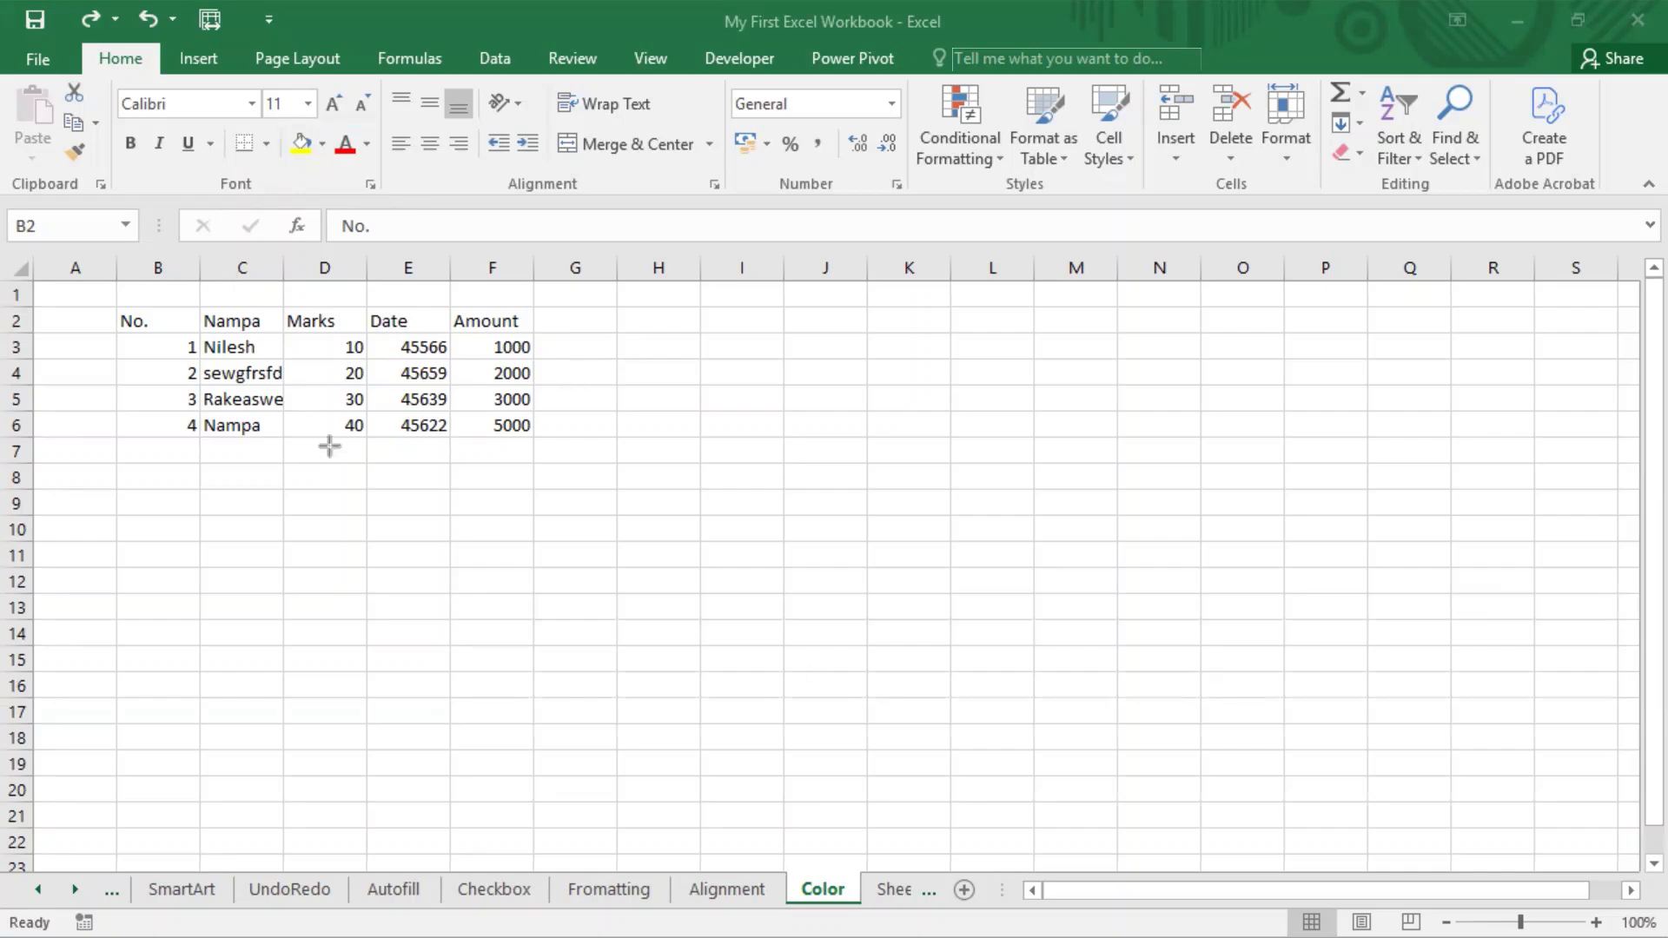
Fill the table's header cells B2:F2 with a light green theme colour.
{"action": "left_click", "coordinate": [147, 320]}
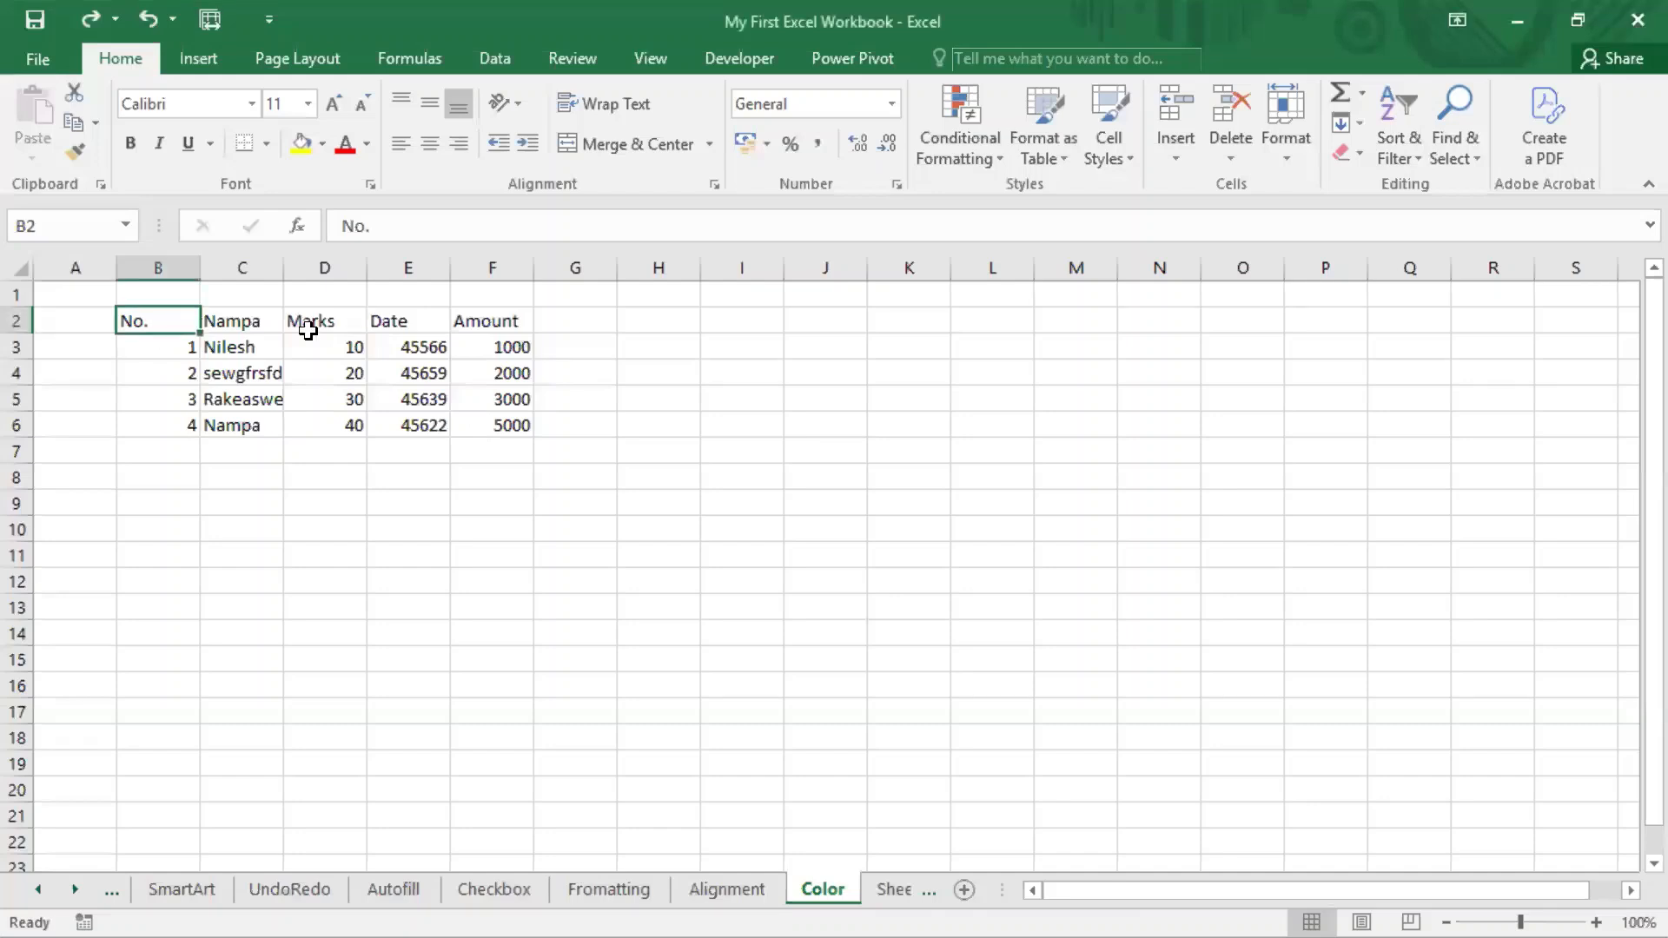
{"action": "left_click_drag", "start_coordinate": [173, 317], "coordinate": [456, 335]}
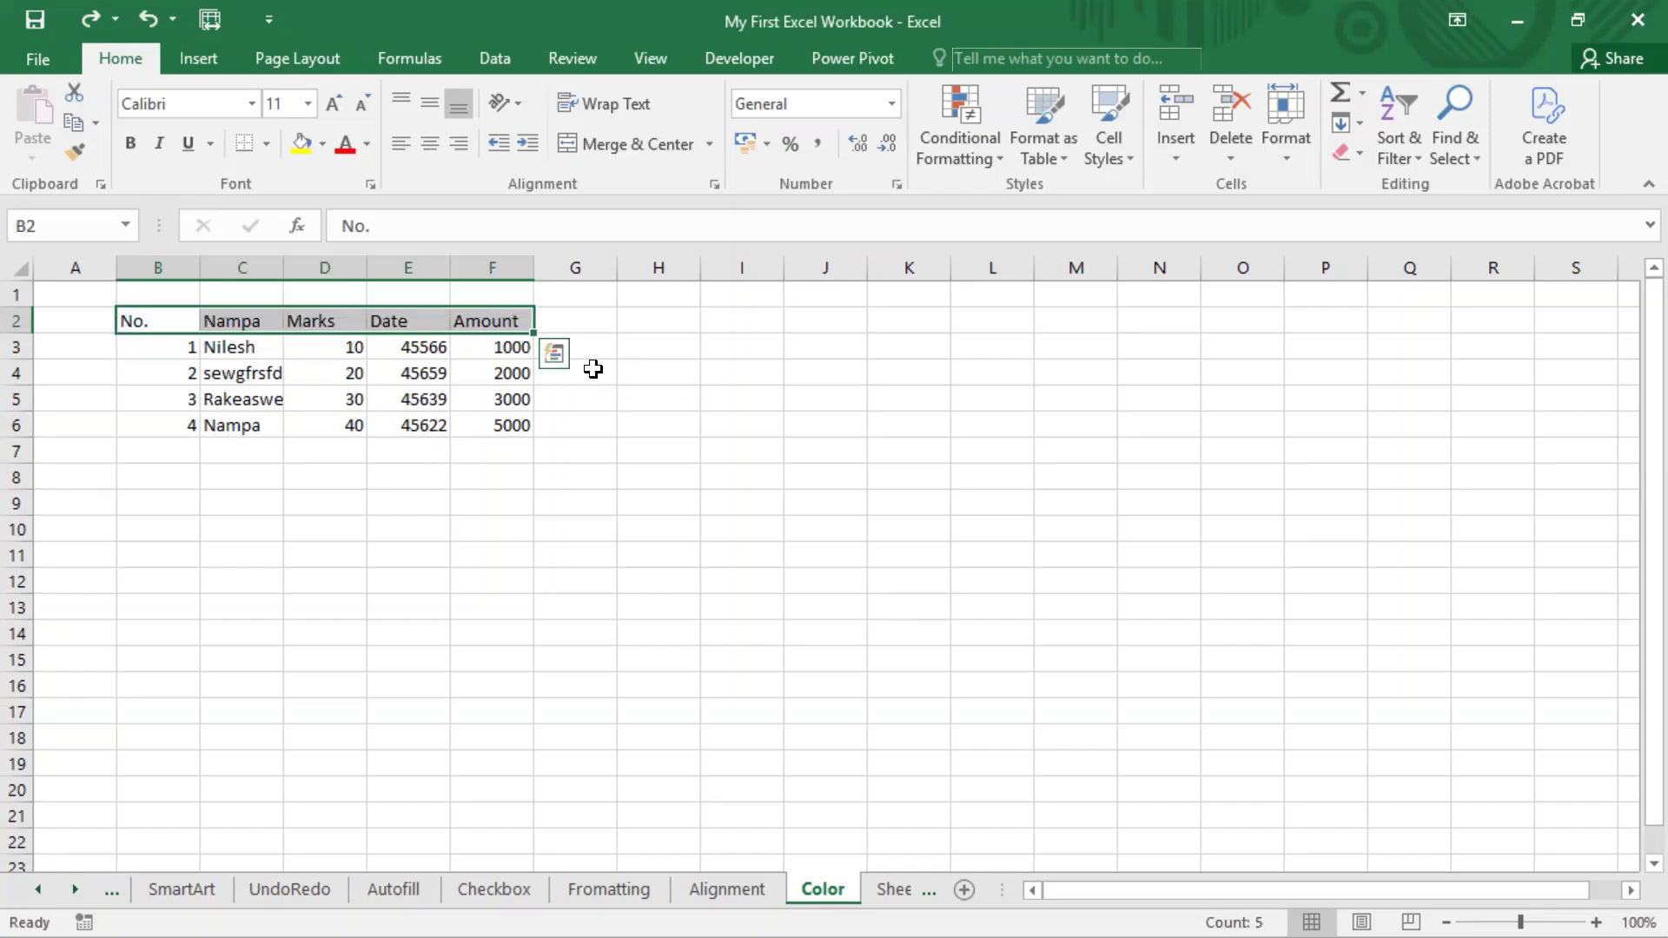
{"action": "left_click", "coordinate": [323, 146]}
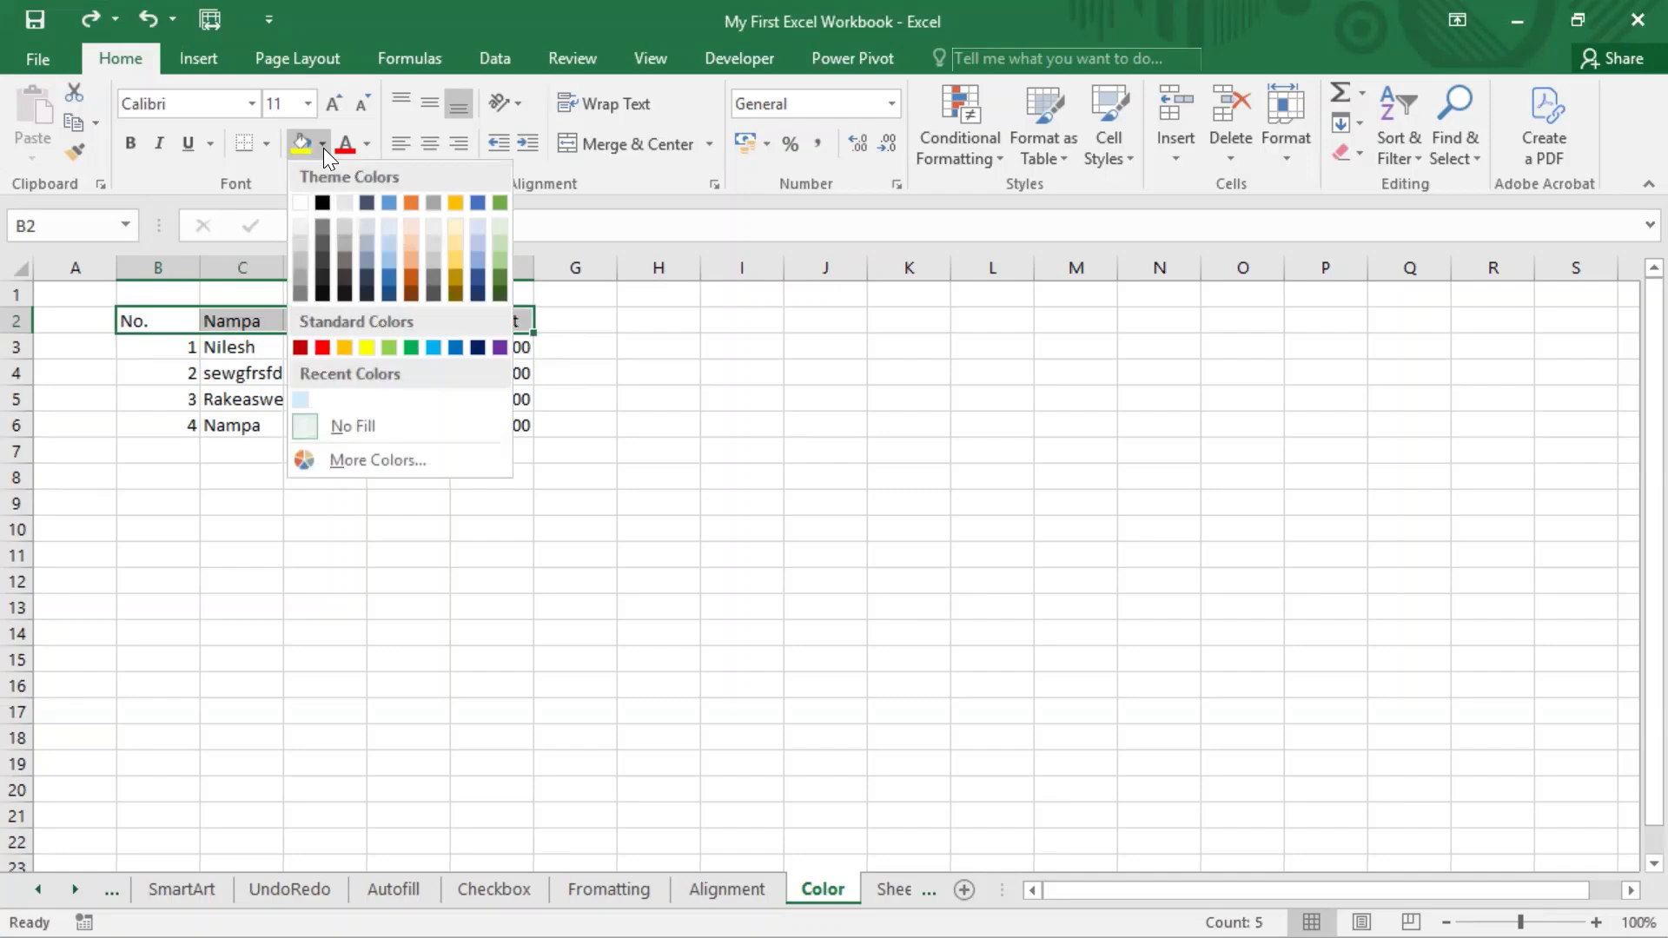
{"action": "left_click", "coordinate": [504, 240]}
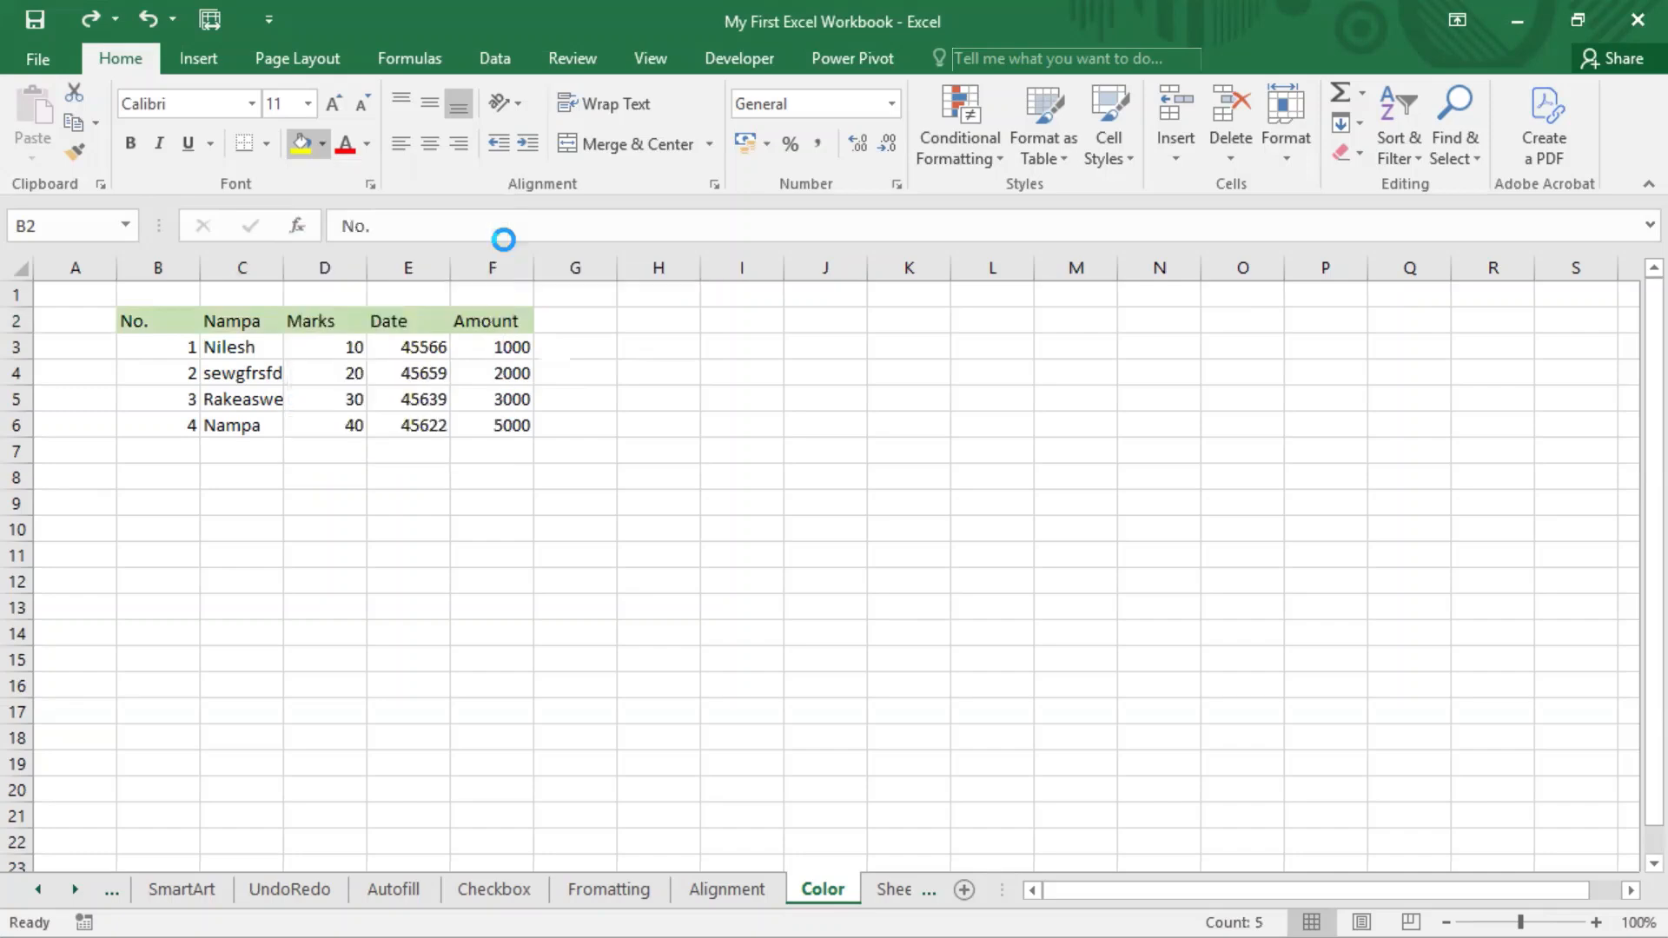
{"action": "left_click", "coordinate": [268, 446]}
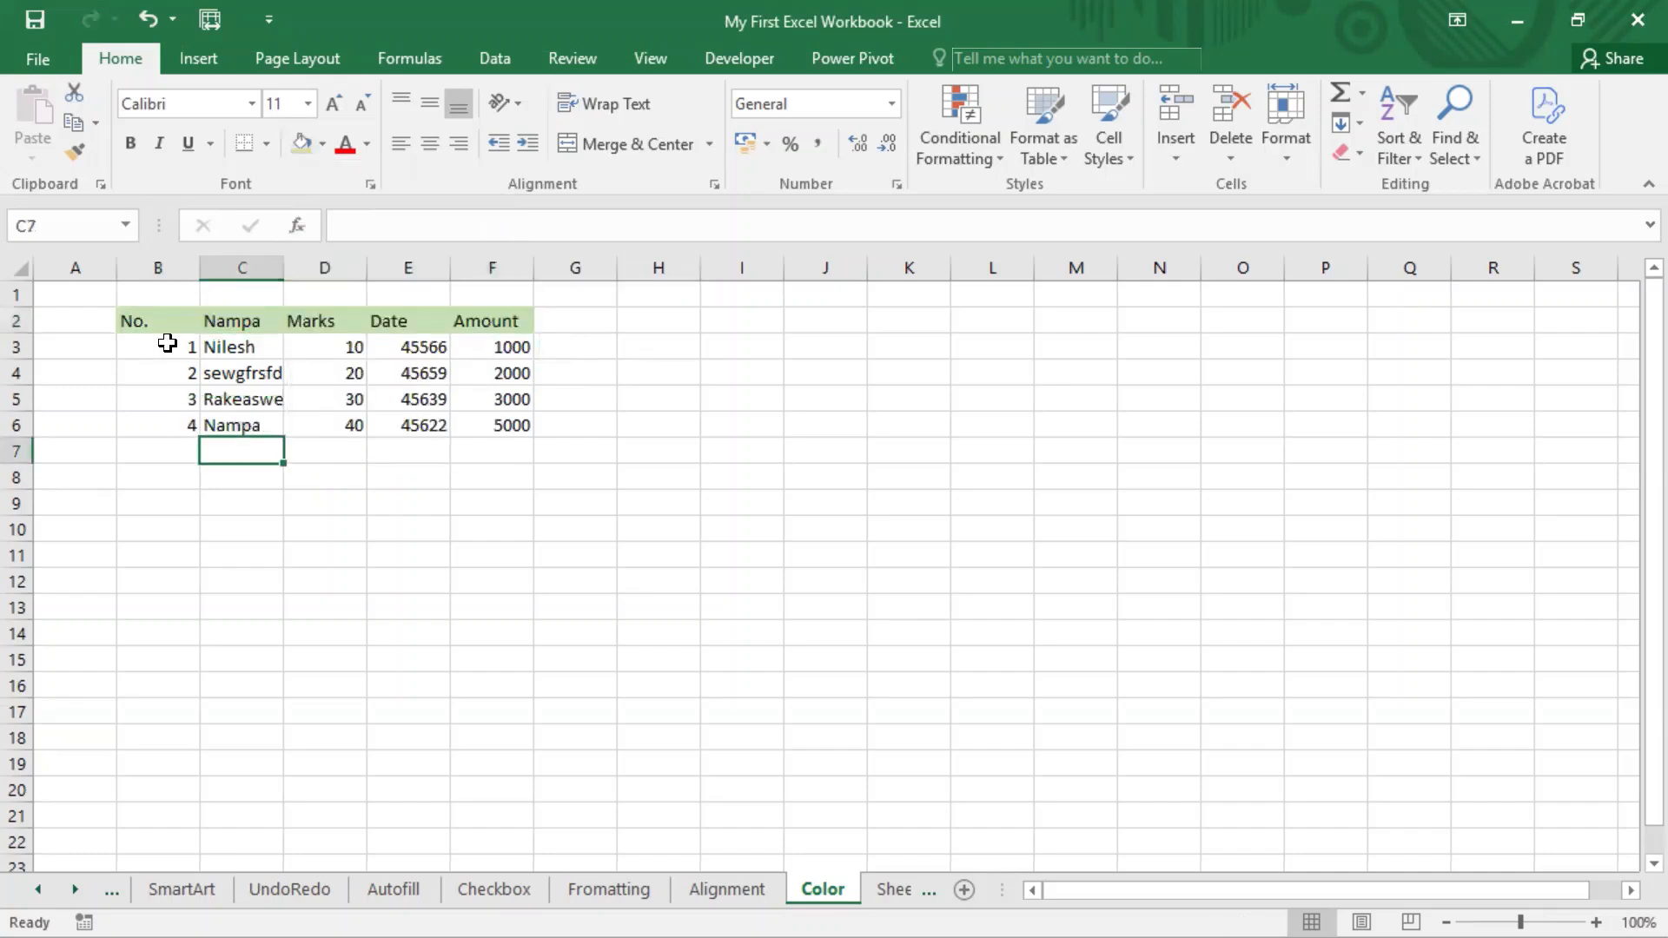
Set the font colour of the header cells B2:F2 to standard red.
{"action": "left_click_drag", "start_coordinate": [161, 320], "coordinate": [495, 325]}
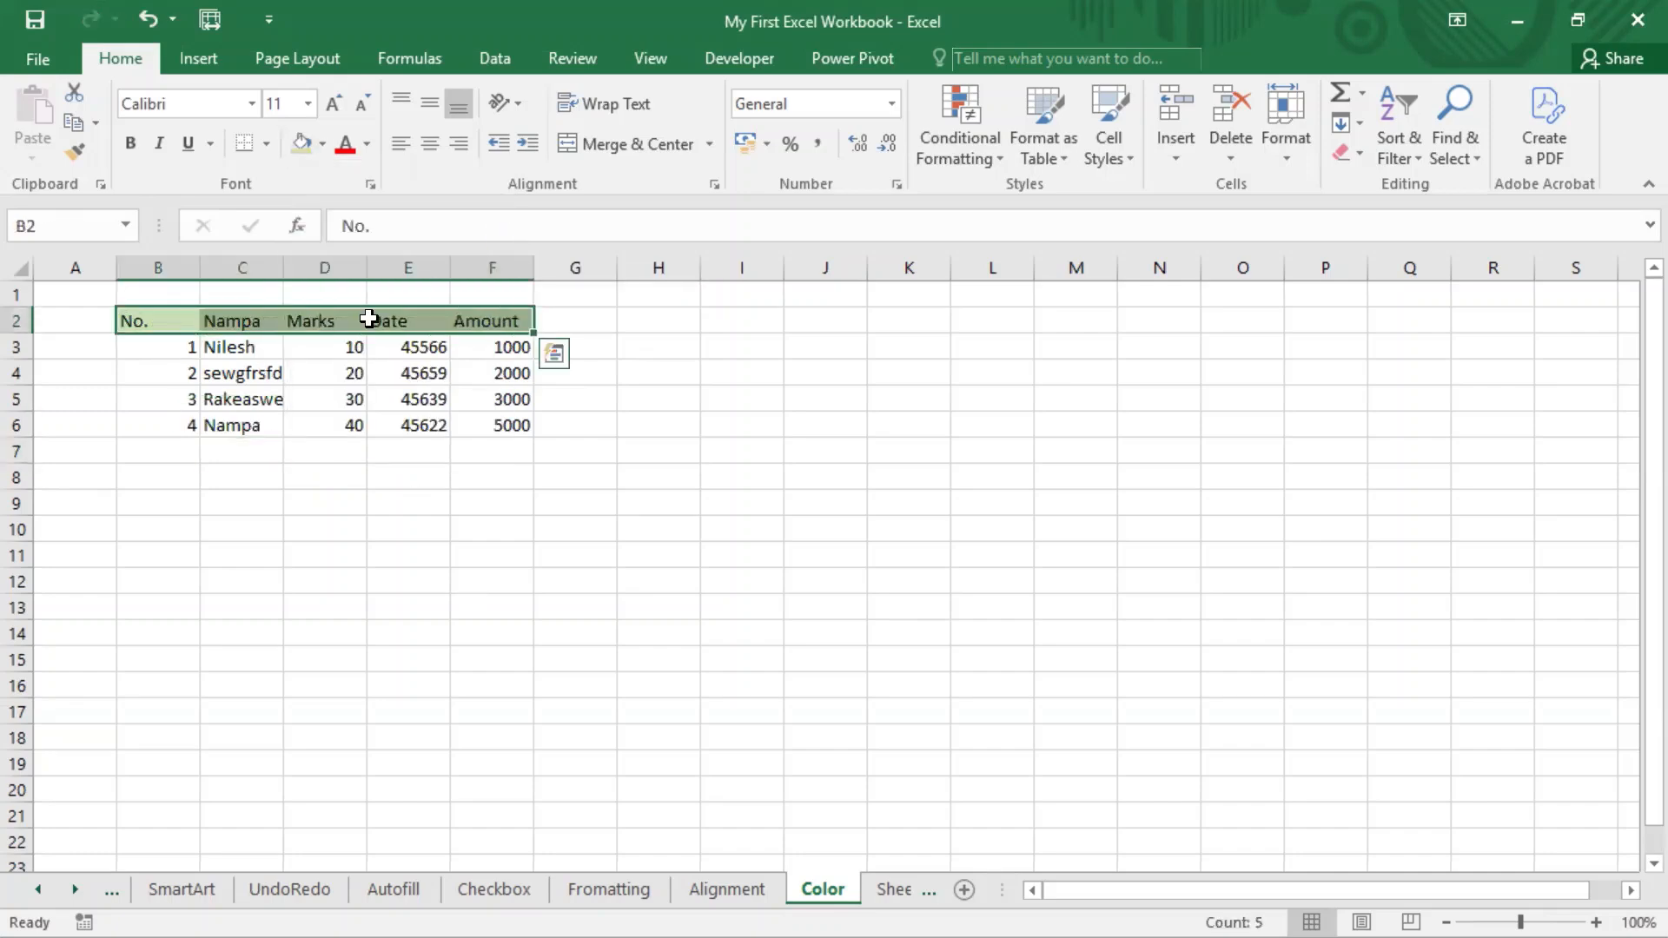
{"action": "left_click", "coordinate": [365, 145]}
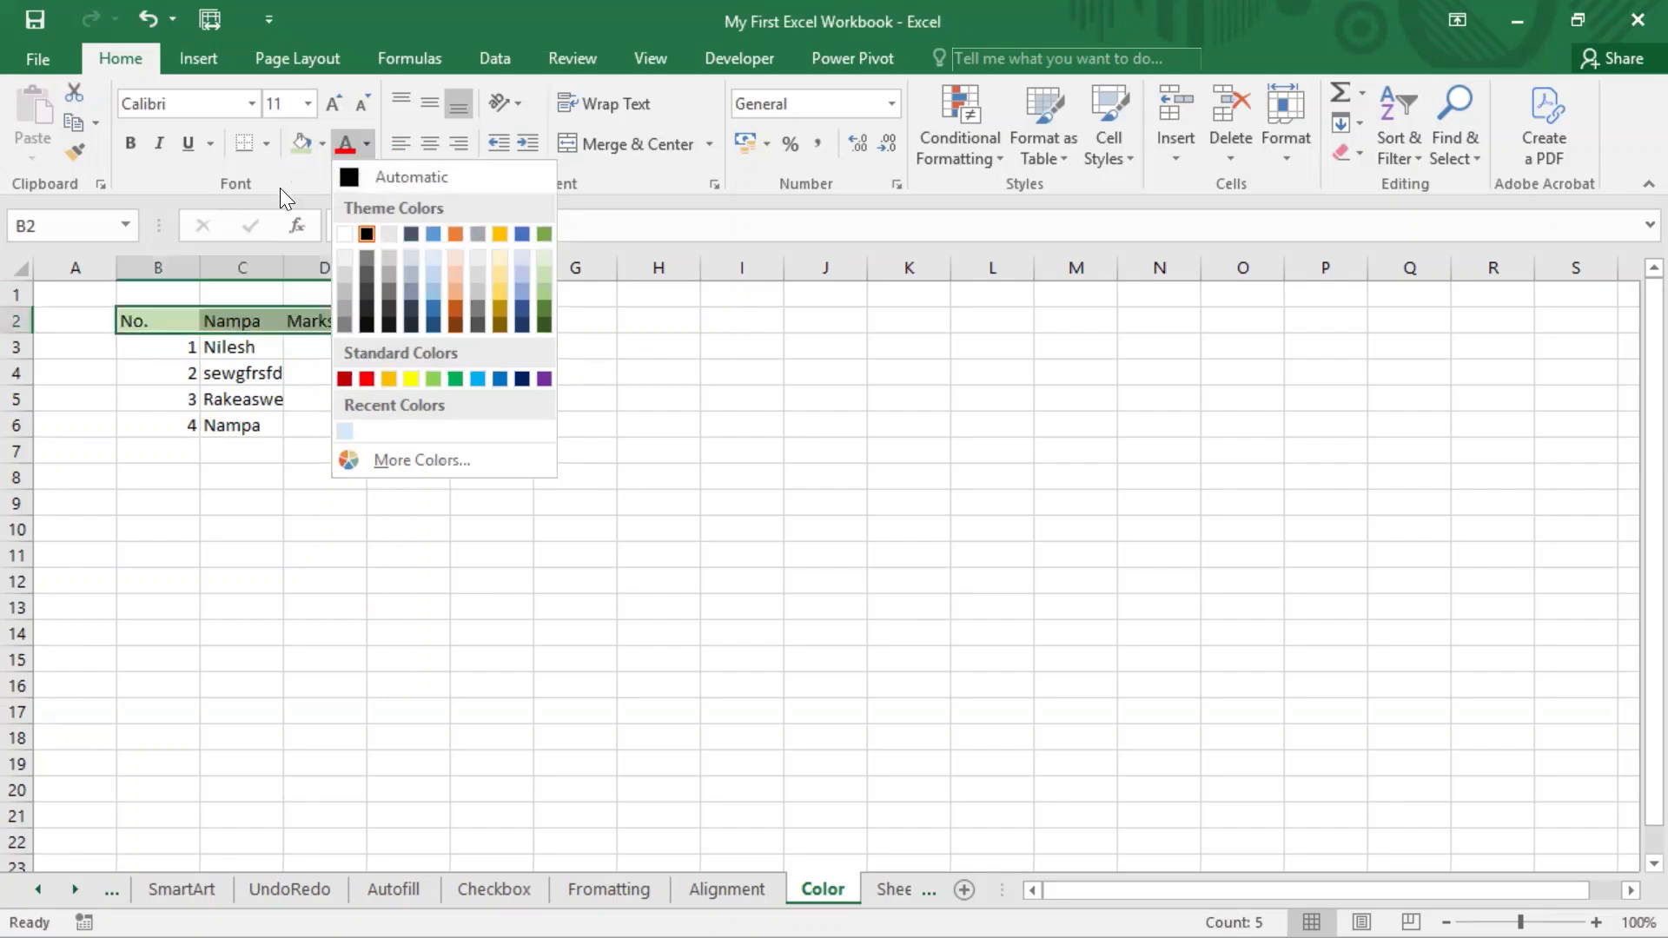
{"action": "left_click", "coordinate": [353, 133]}
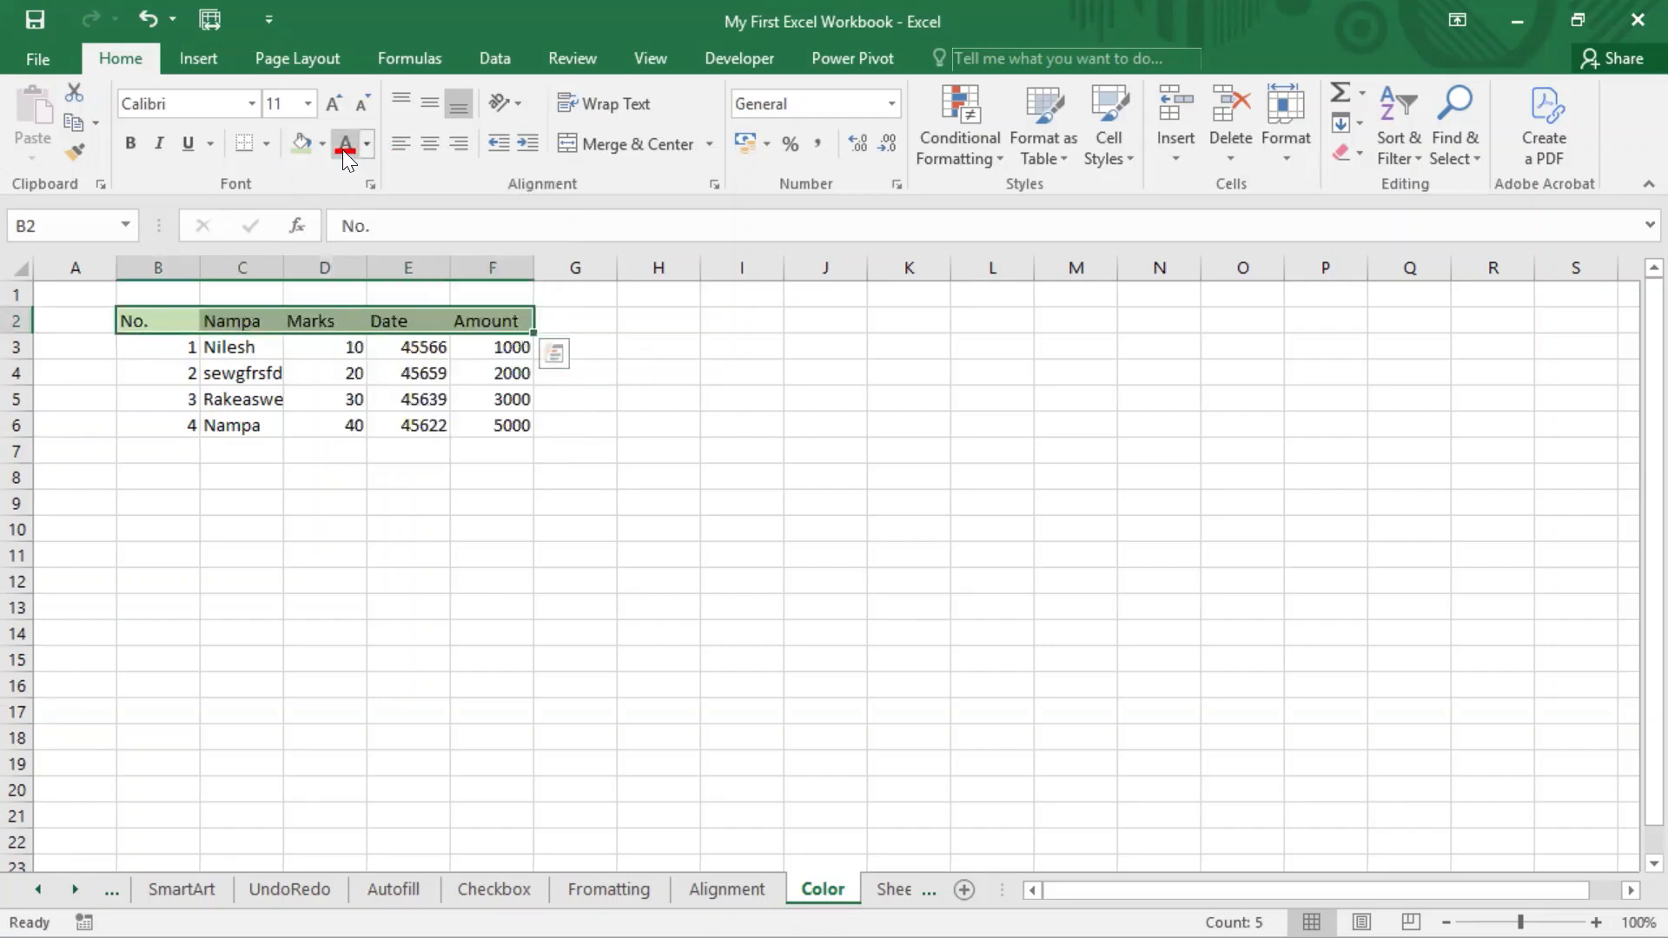
{"action": "left_click", "coordinate": [369, 143]}
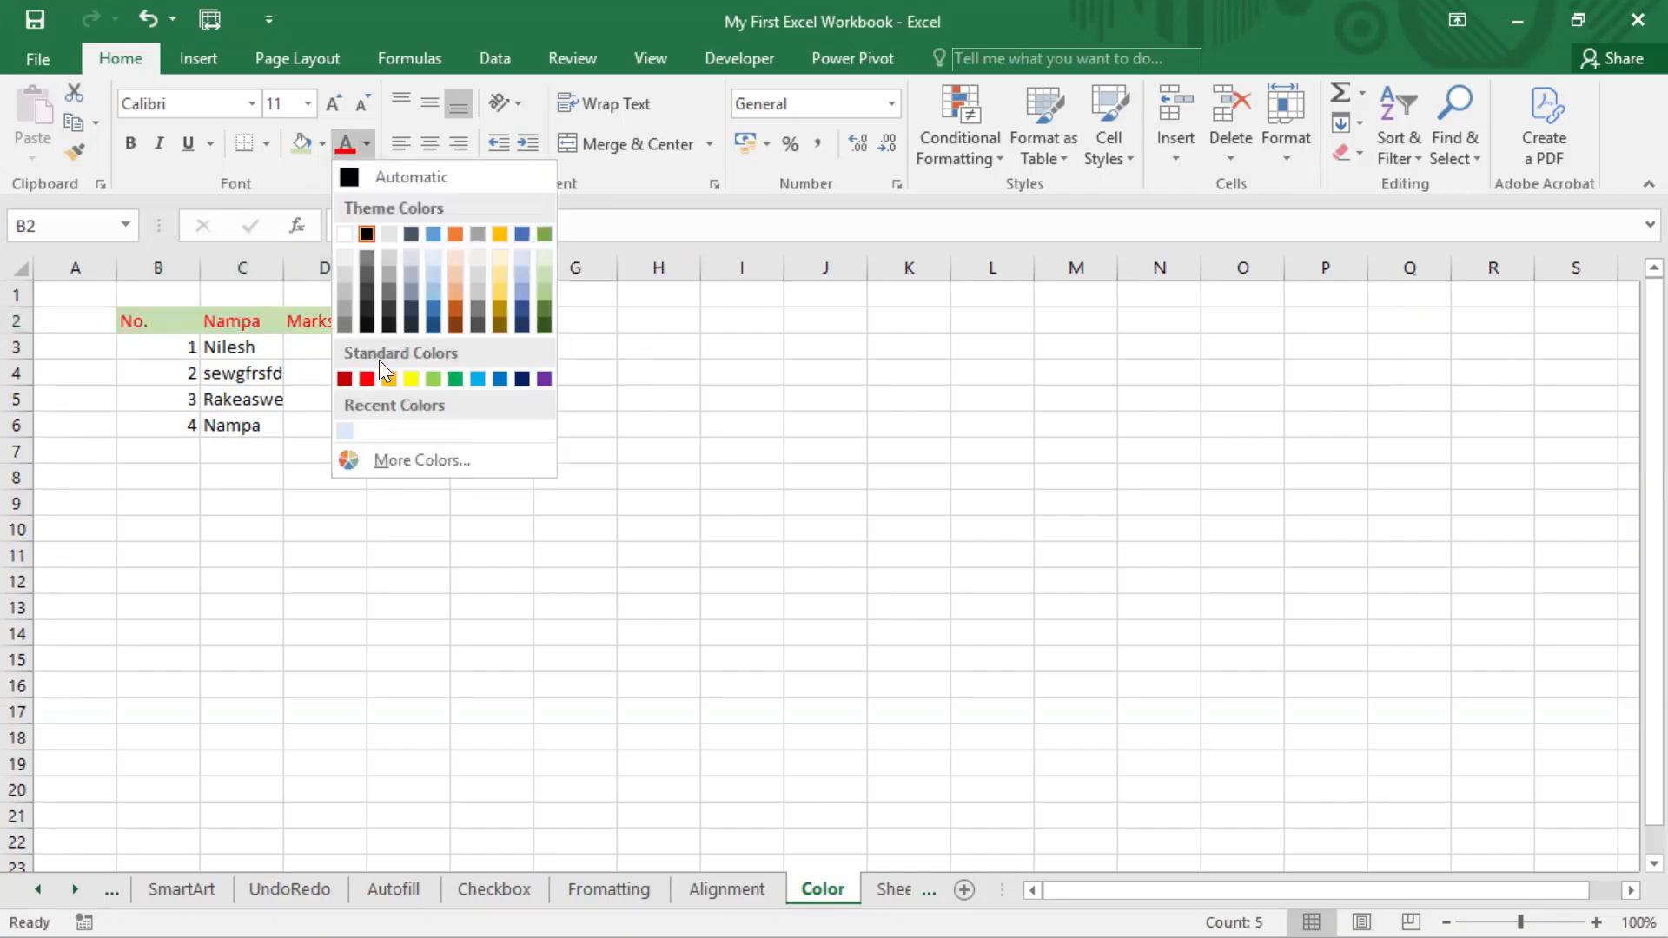
{"action": "left_click", "coordinate": [366, 378]}
{"action": "left_click", "coordinate": [306, 500]}
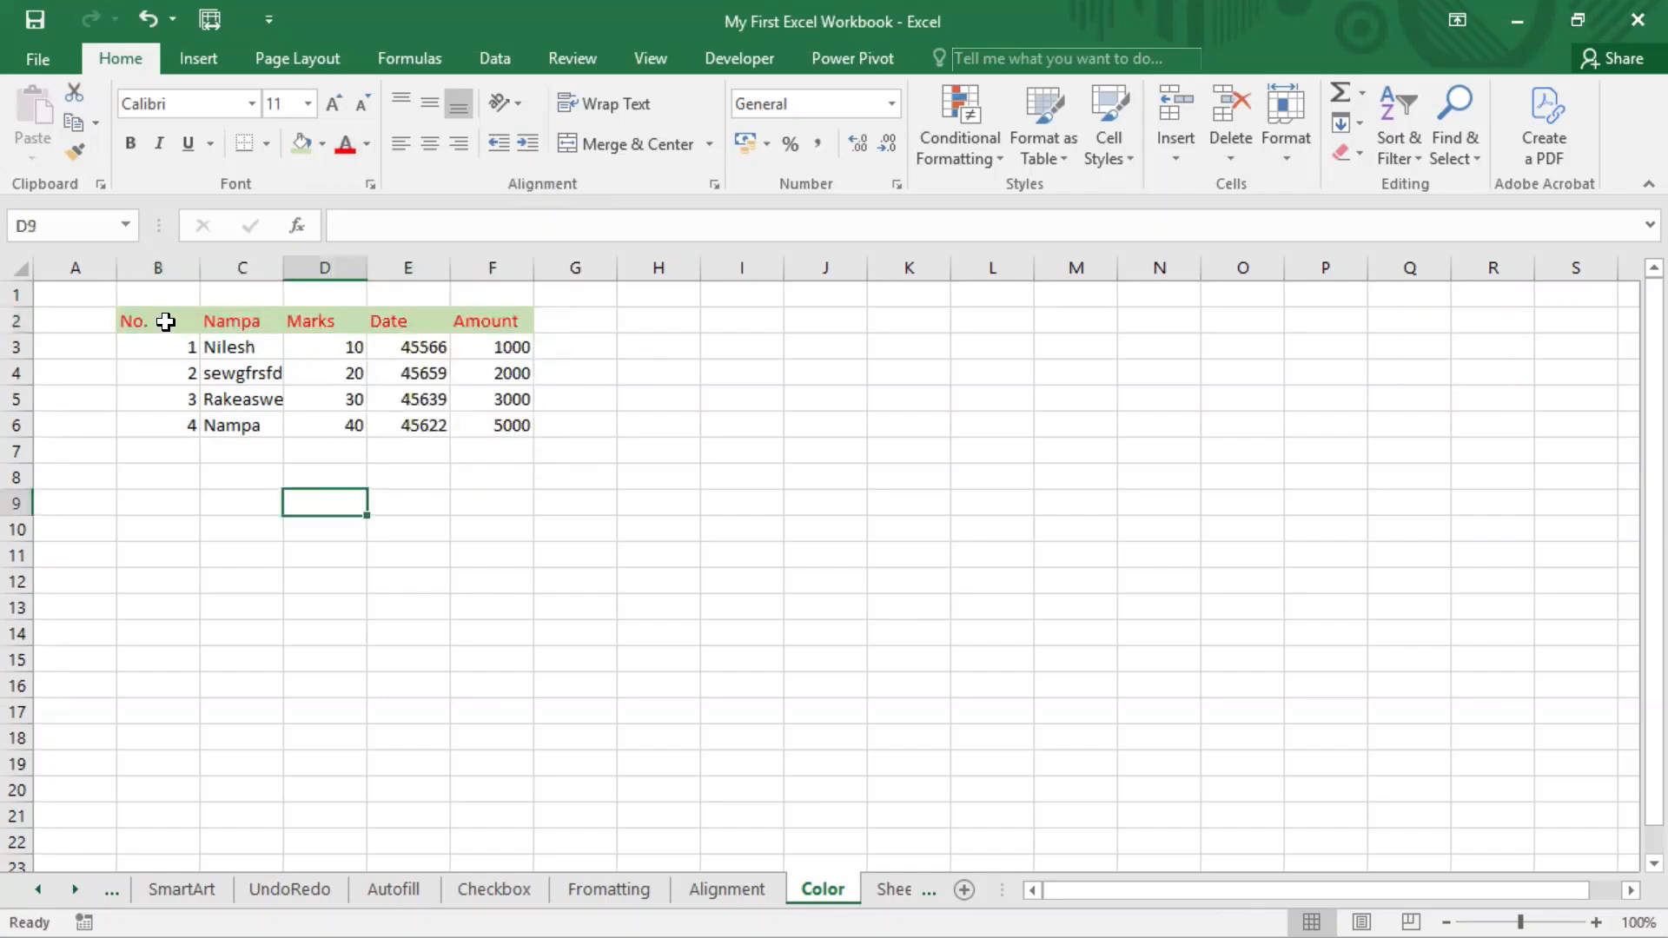
Open the detailed font settings for header cells B2:F2, review them and cancel without changes.
{"action": "left_click_drag", "start_coordinate": [160, 319], "coordinate": [486, 321]}
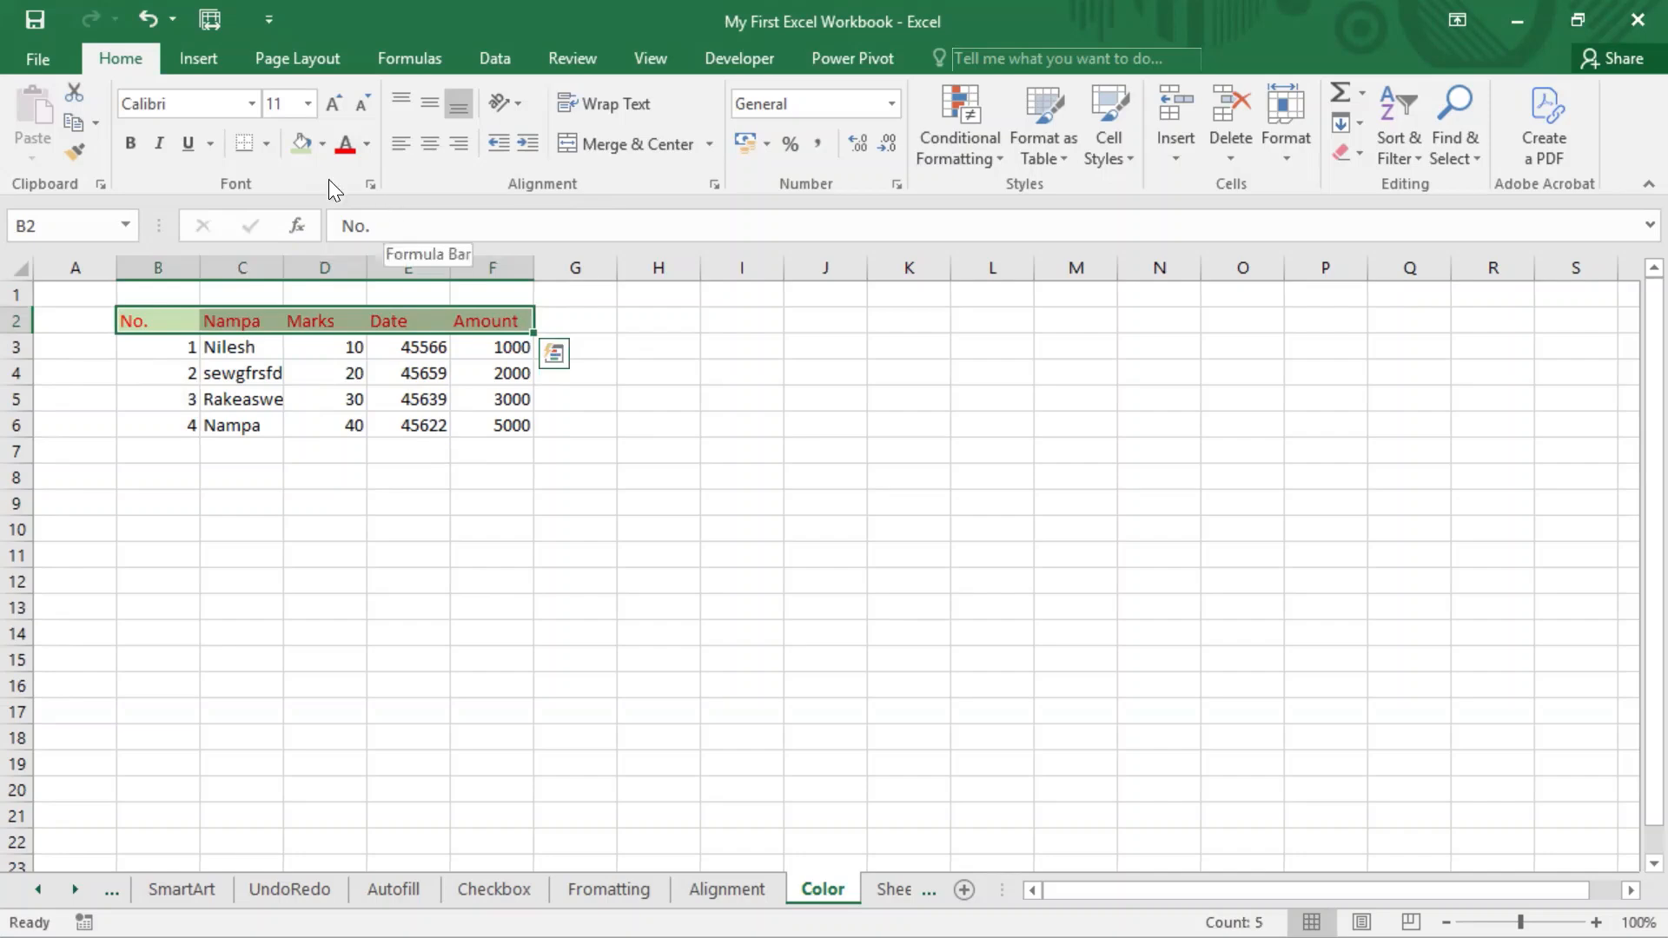
{"action": "left_click", "coordinate": [375, 185]}
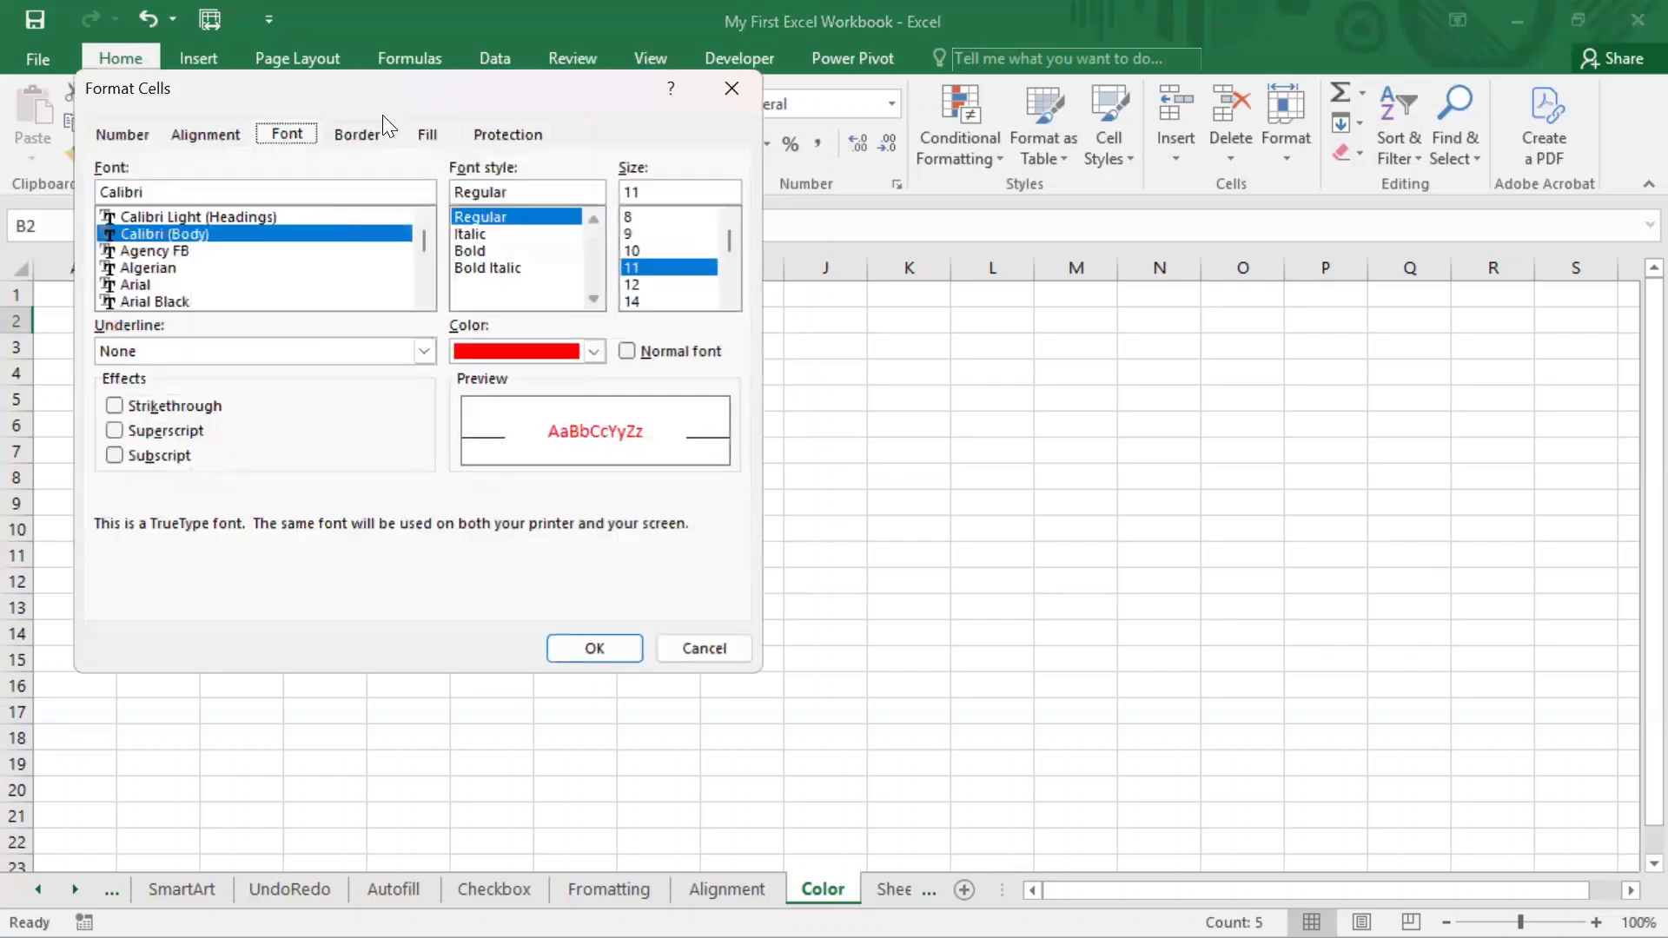
{"action": "left_click_drag", "start_coordinate": [423, 87], "coordinate": [616, 193]}
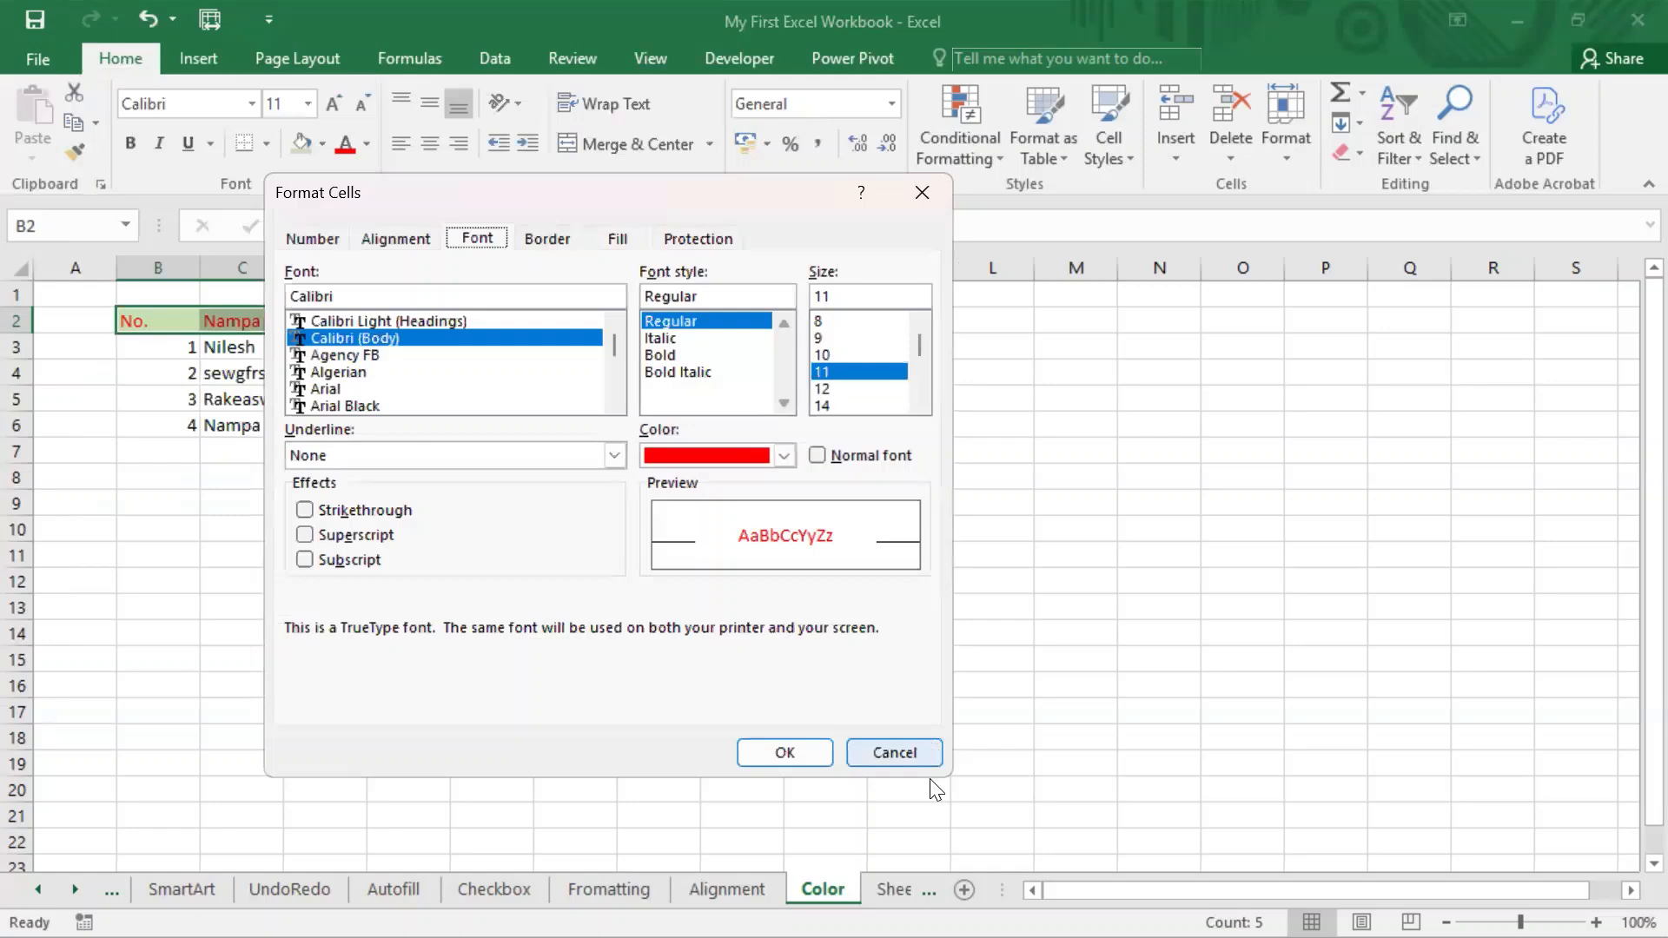
{"action": "left_click", "coordinate": [891, 749]}
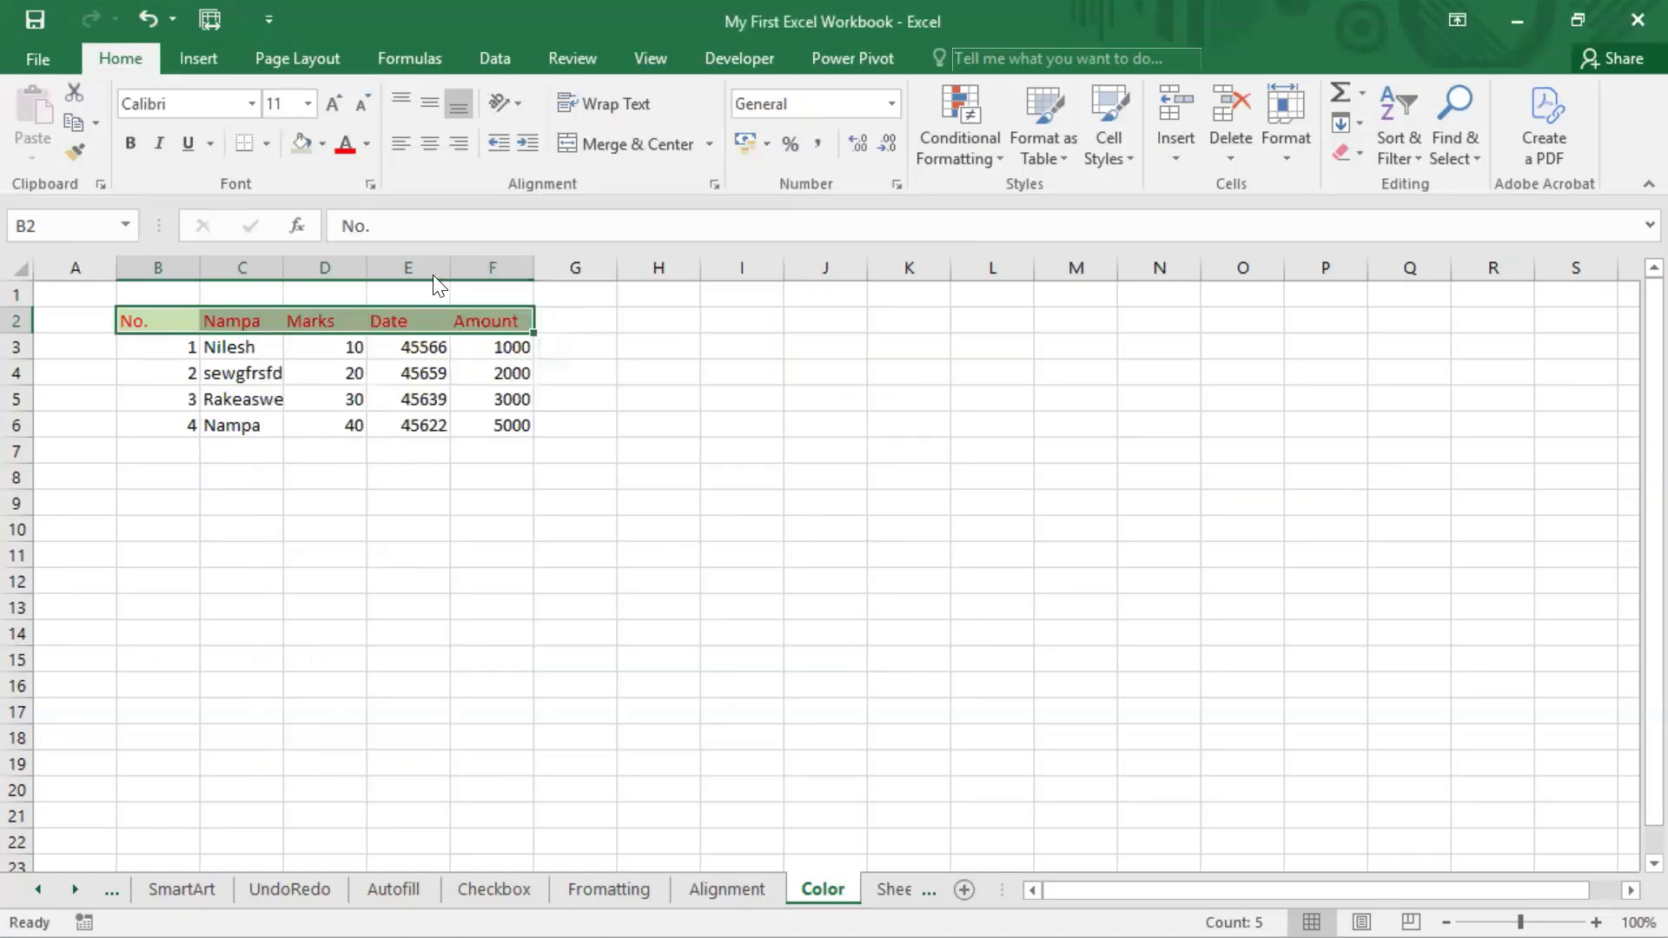
Open the Quick Analysis options for the selected header cells B2:F2.
{"action": "left_click_drag", "start_coordinate": [357, 171], "coordinate": [374, 191]}
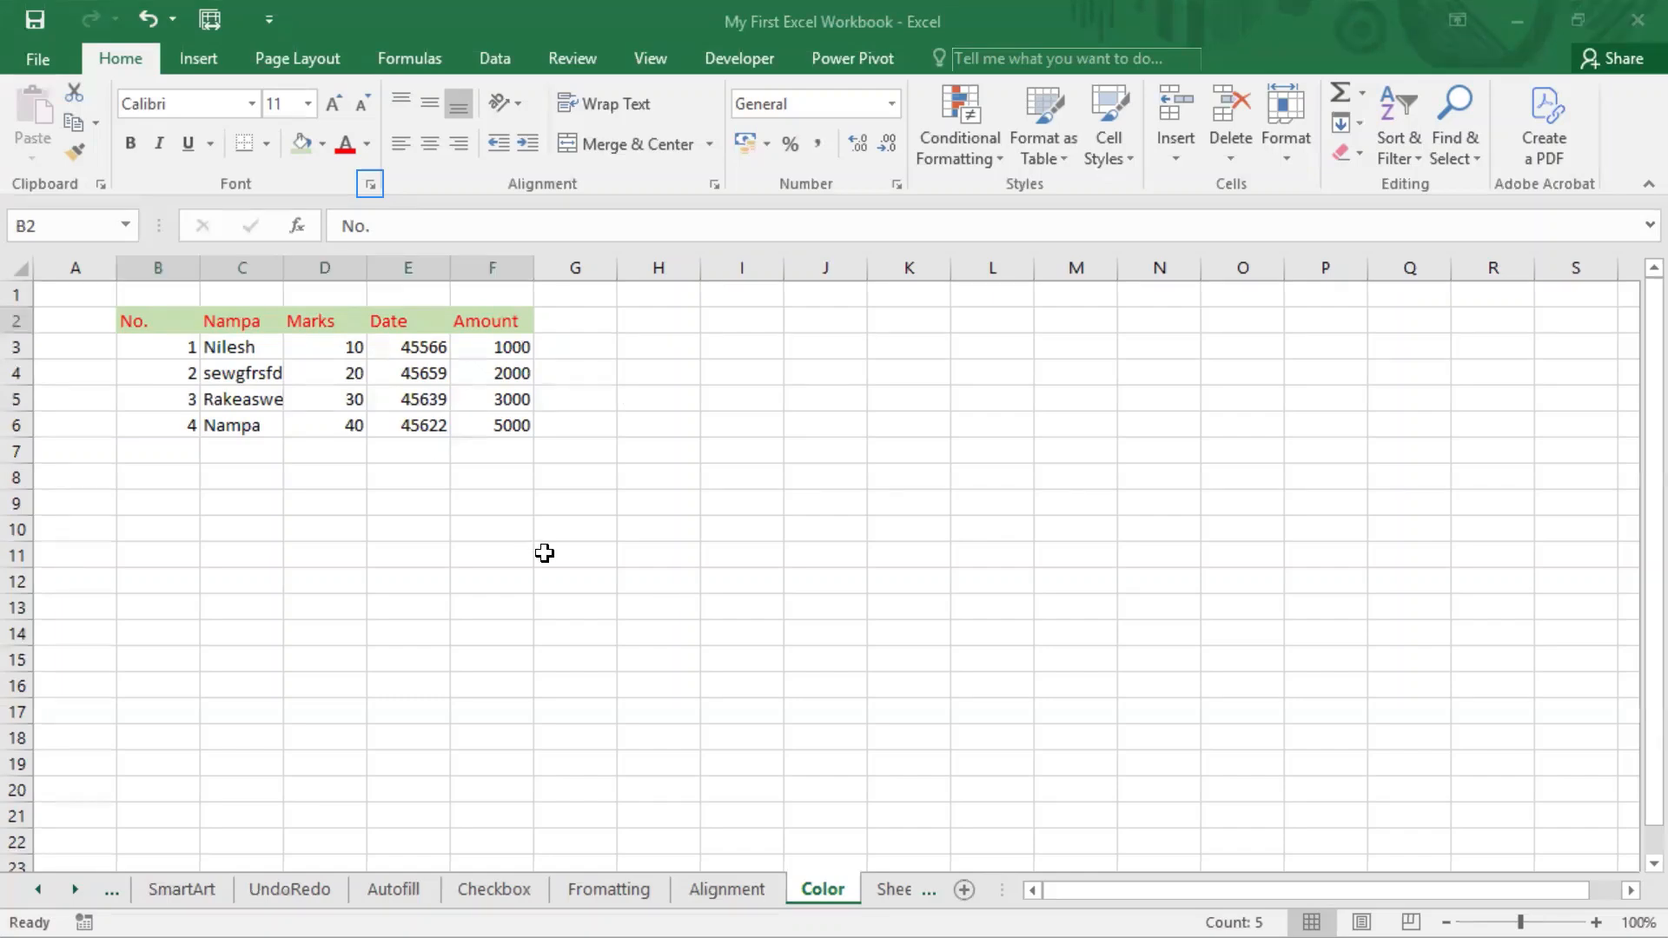
{"action": "key", "text": "ctrl+q"}
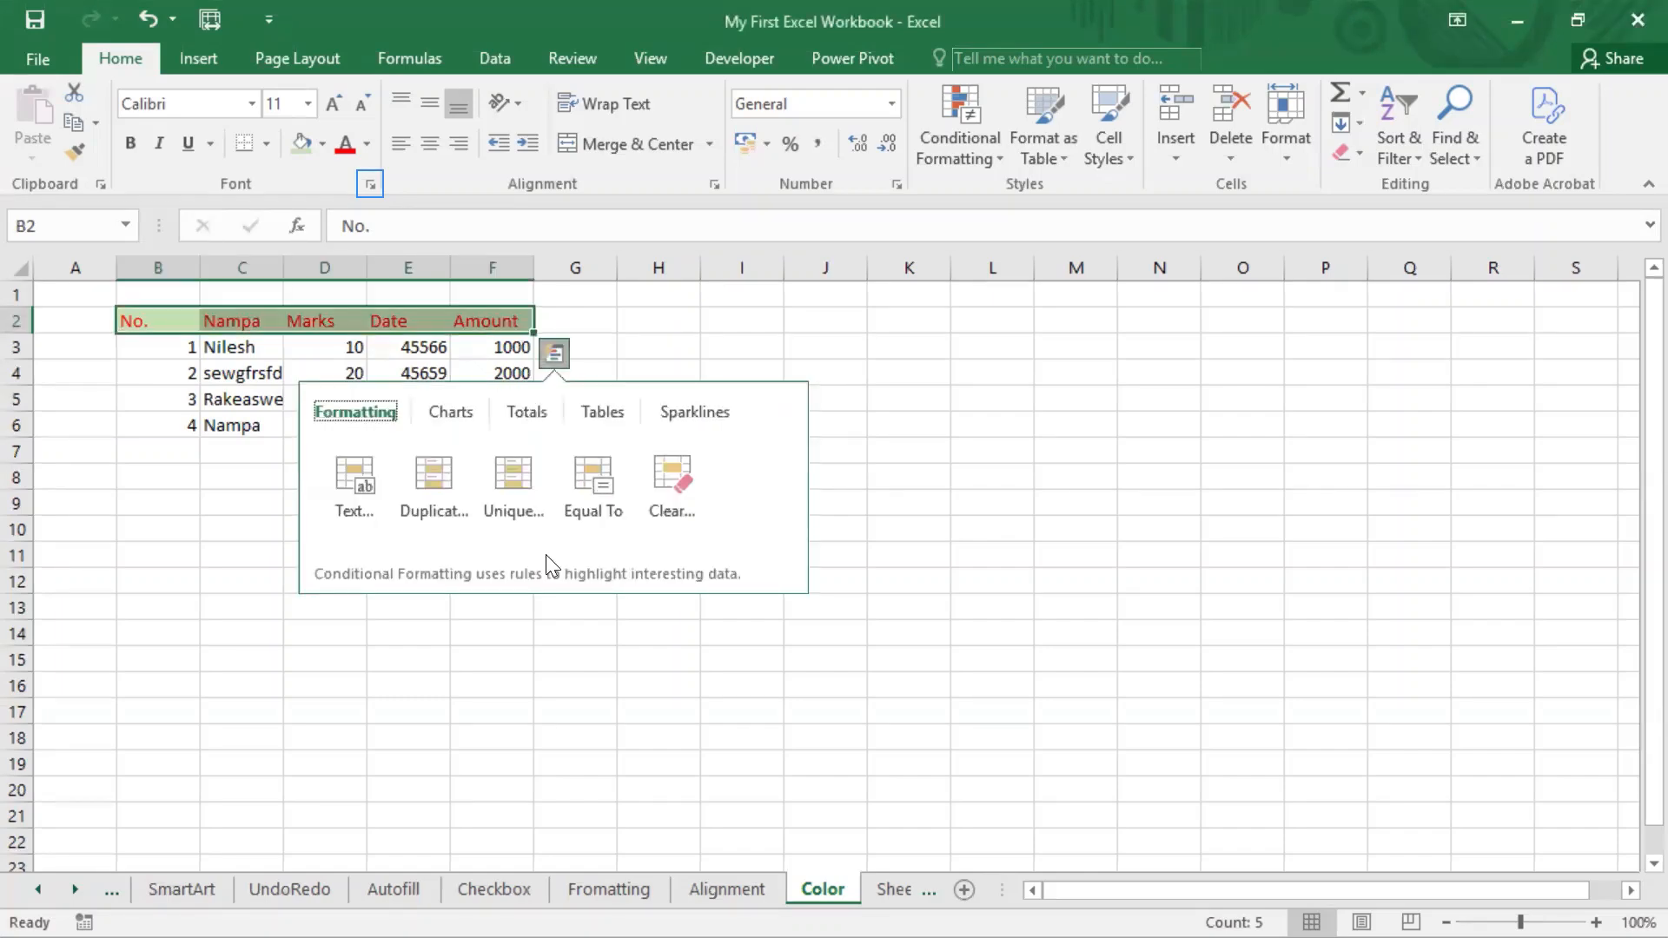
Dismiss the Quick Analysis options, then open the detailed font settings for cell J6 and close them without changes.
{"action": "left_click", "coordinate": [825, 424]}
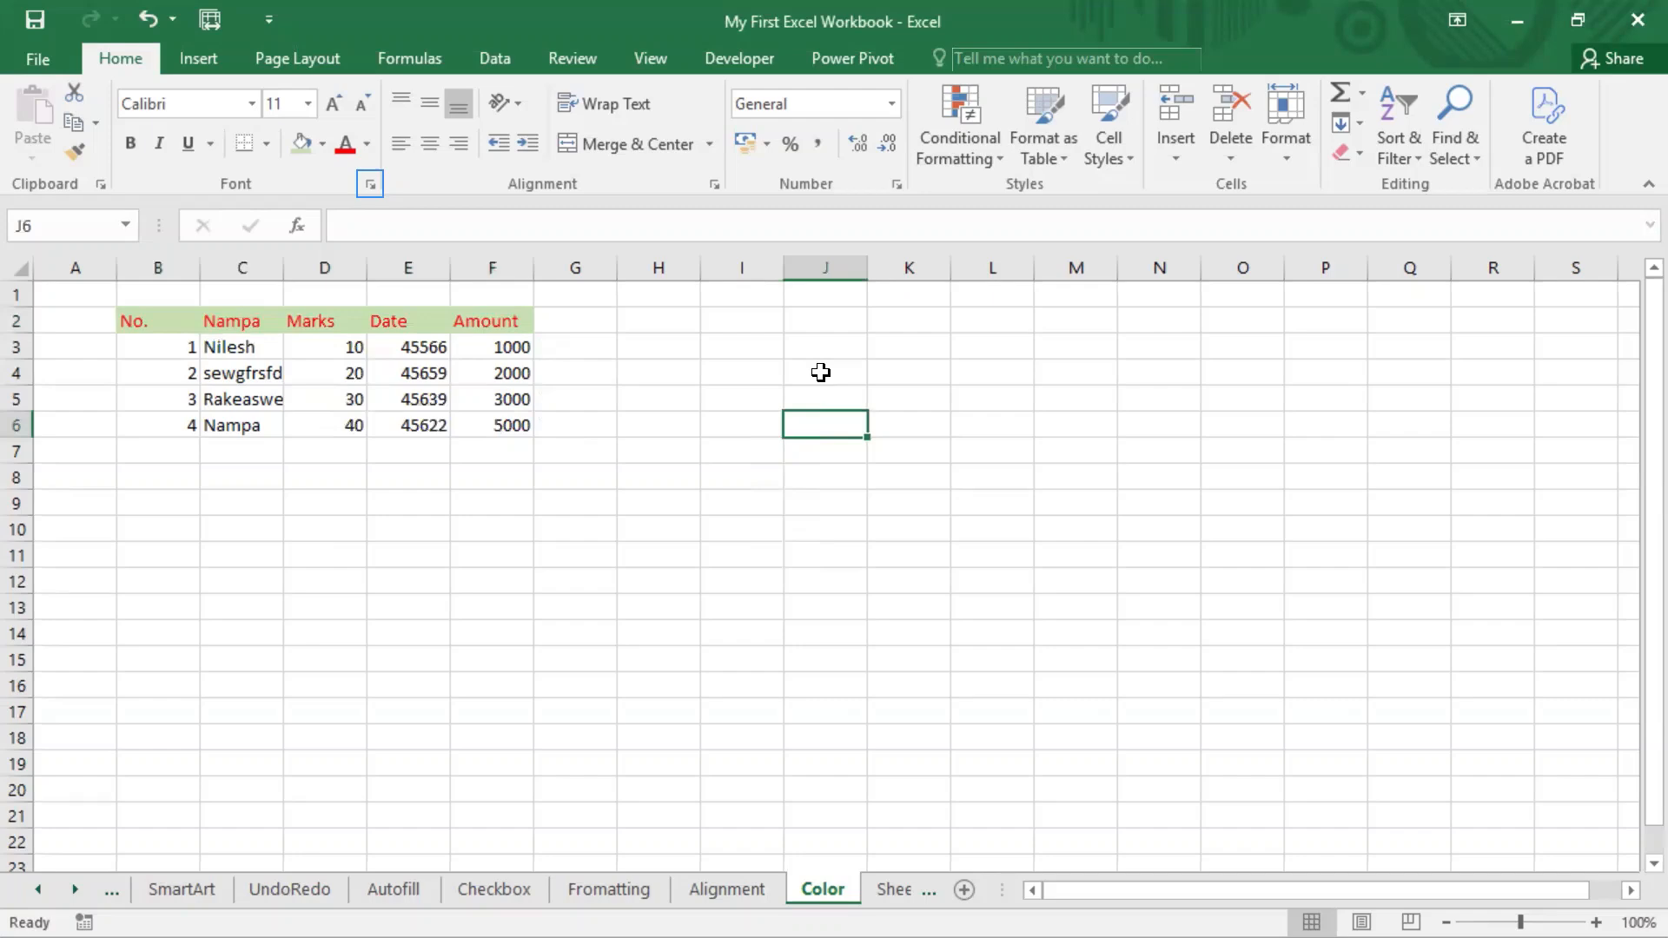
{"action": "key", "text": "ctrl+shift+f"}
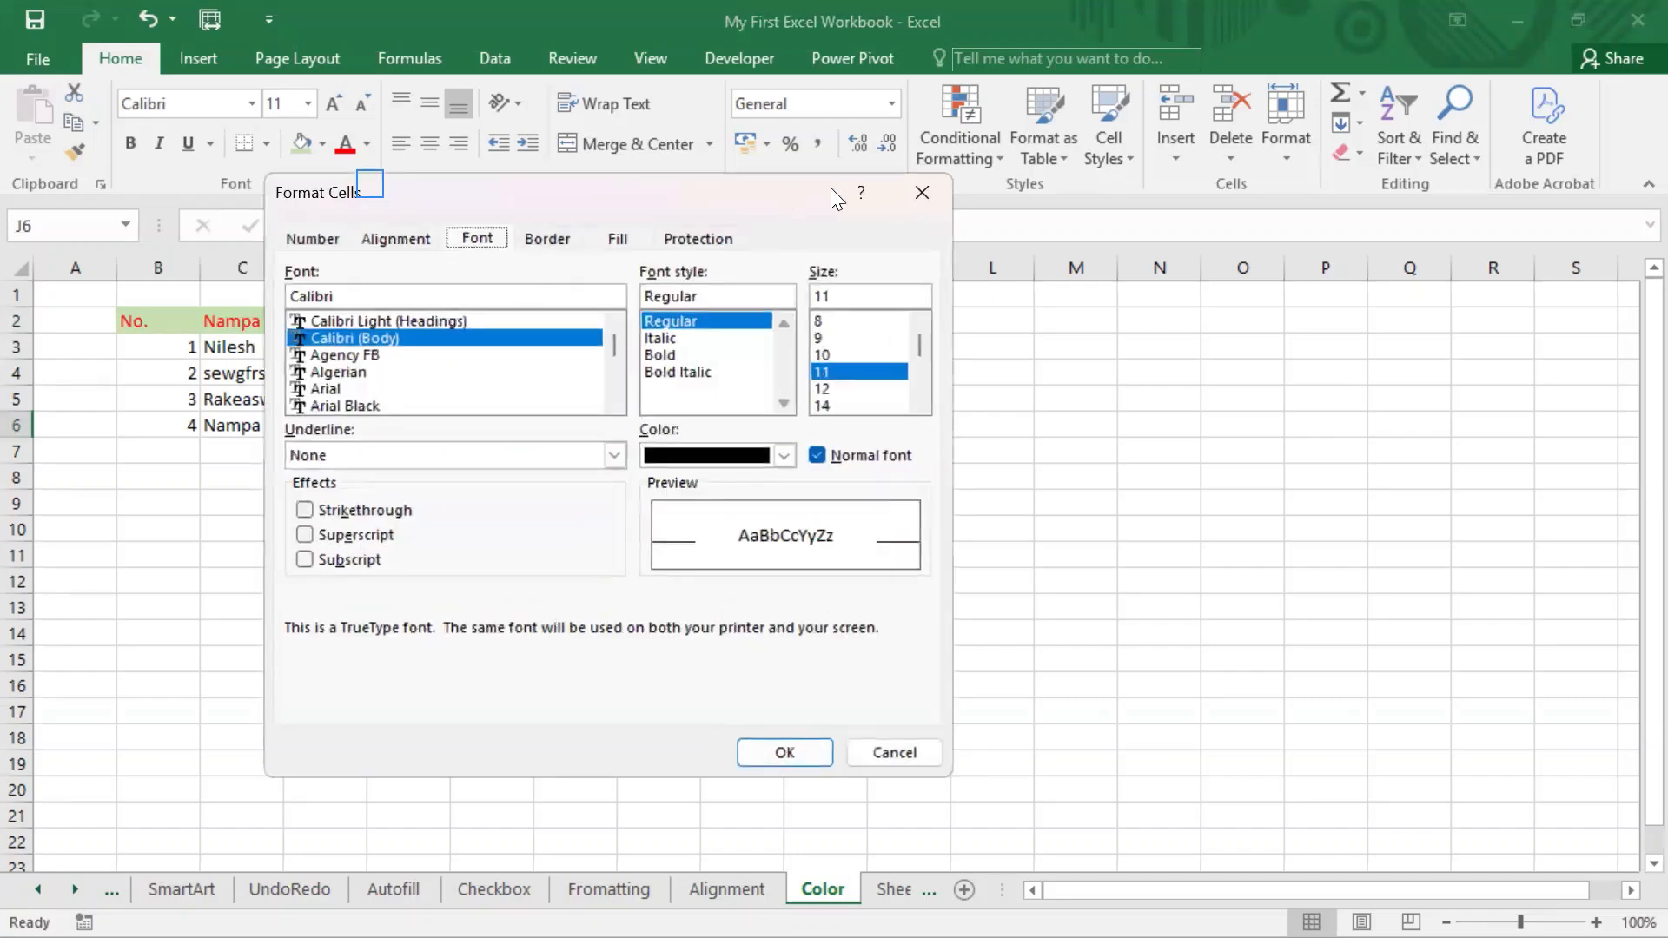
{"action": "left_click", "coordinate": [916, 193]}
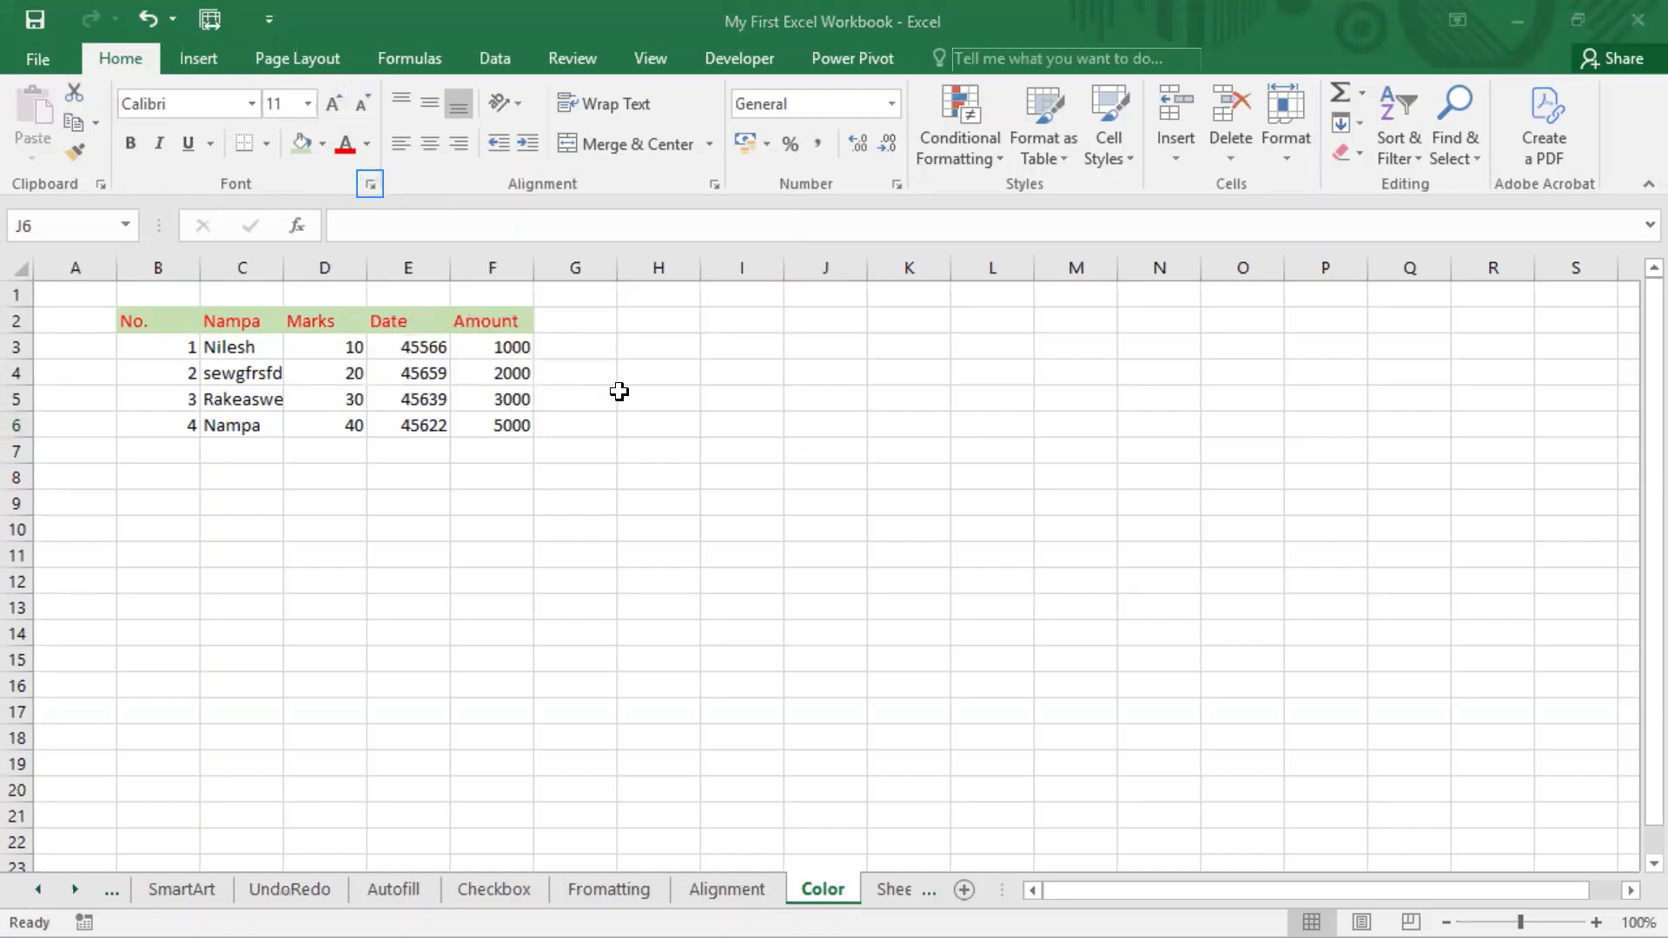
{"action": "left_click_drag", "start_coordinate": [111, 76], "coordinate": [385, 198]}
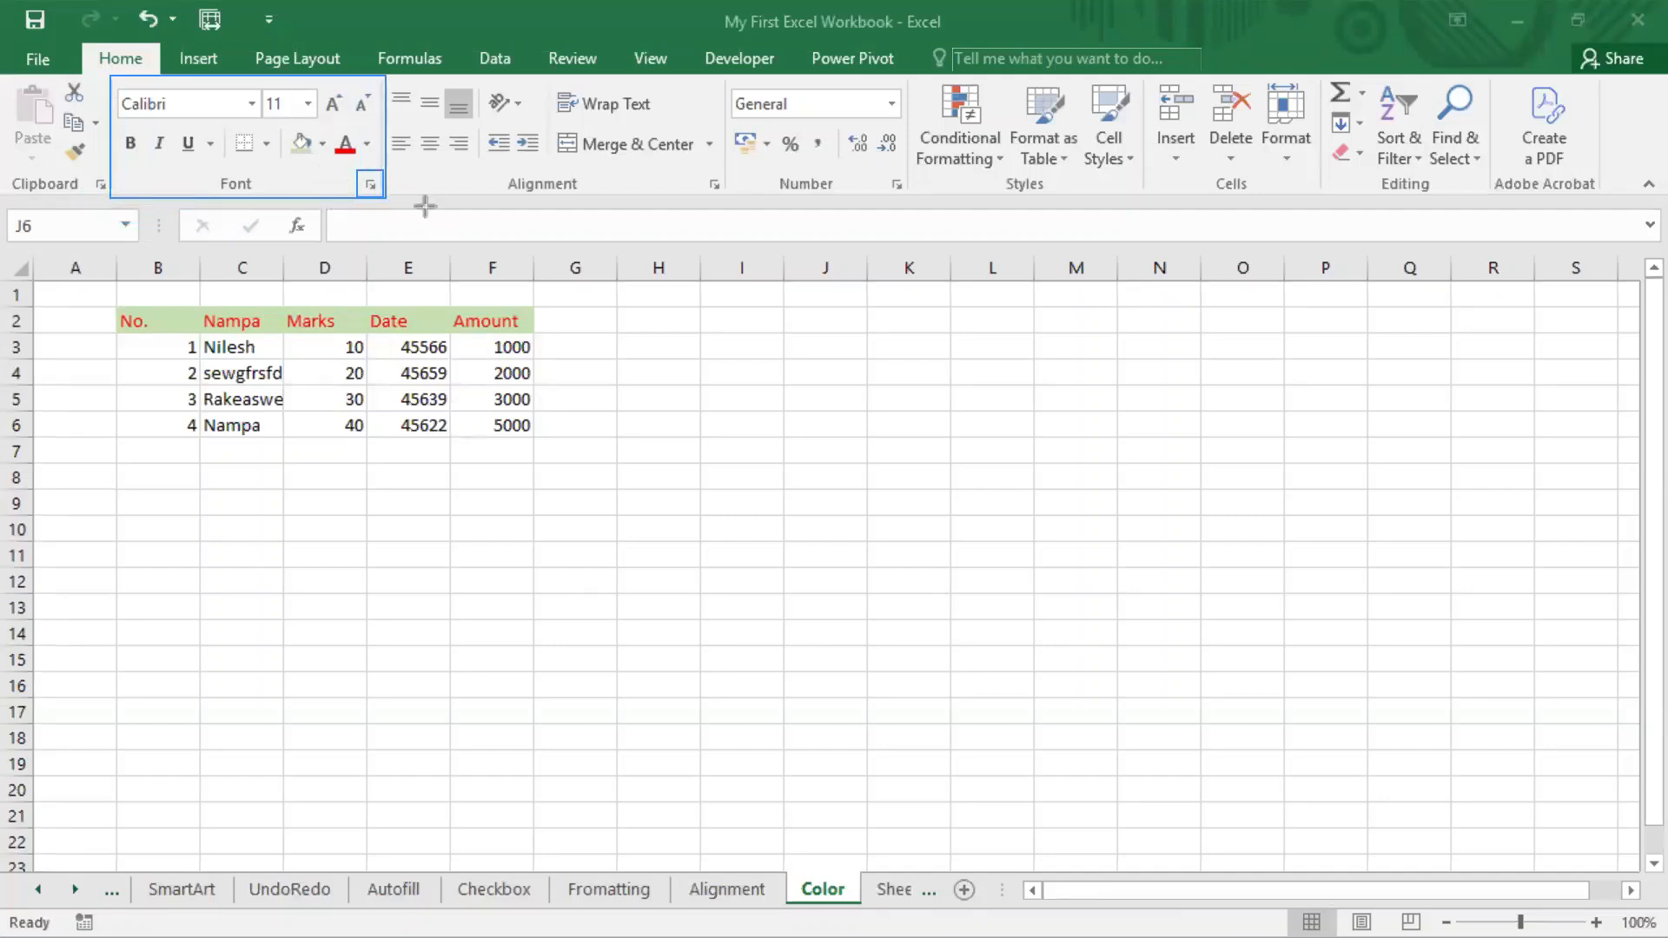
{"action": "left_click_drag", "start_coordinate": [354, 170], "coordinate": [381, 200]}
{"action": "key", "text": "Escape"}
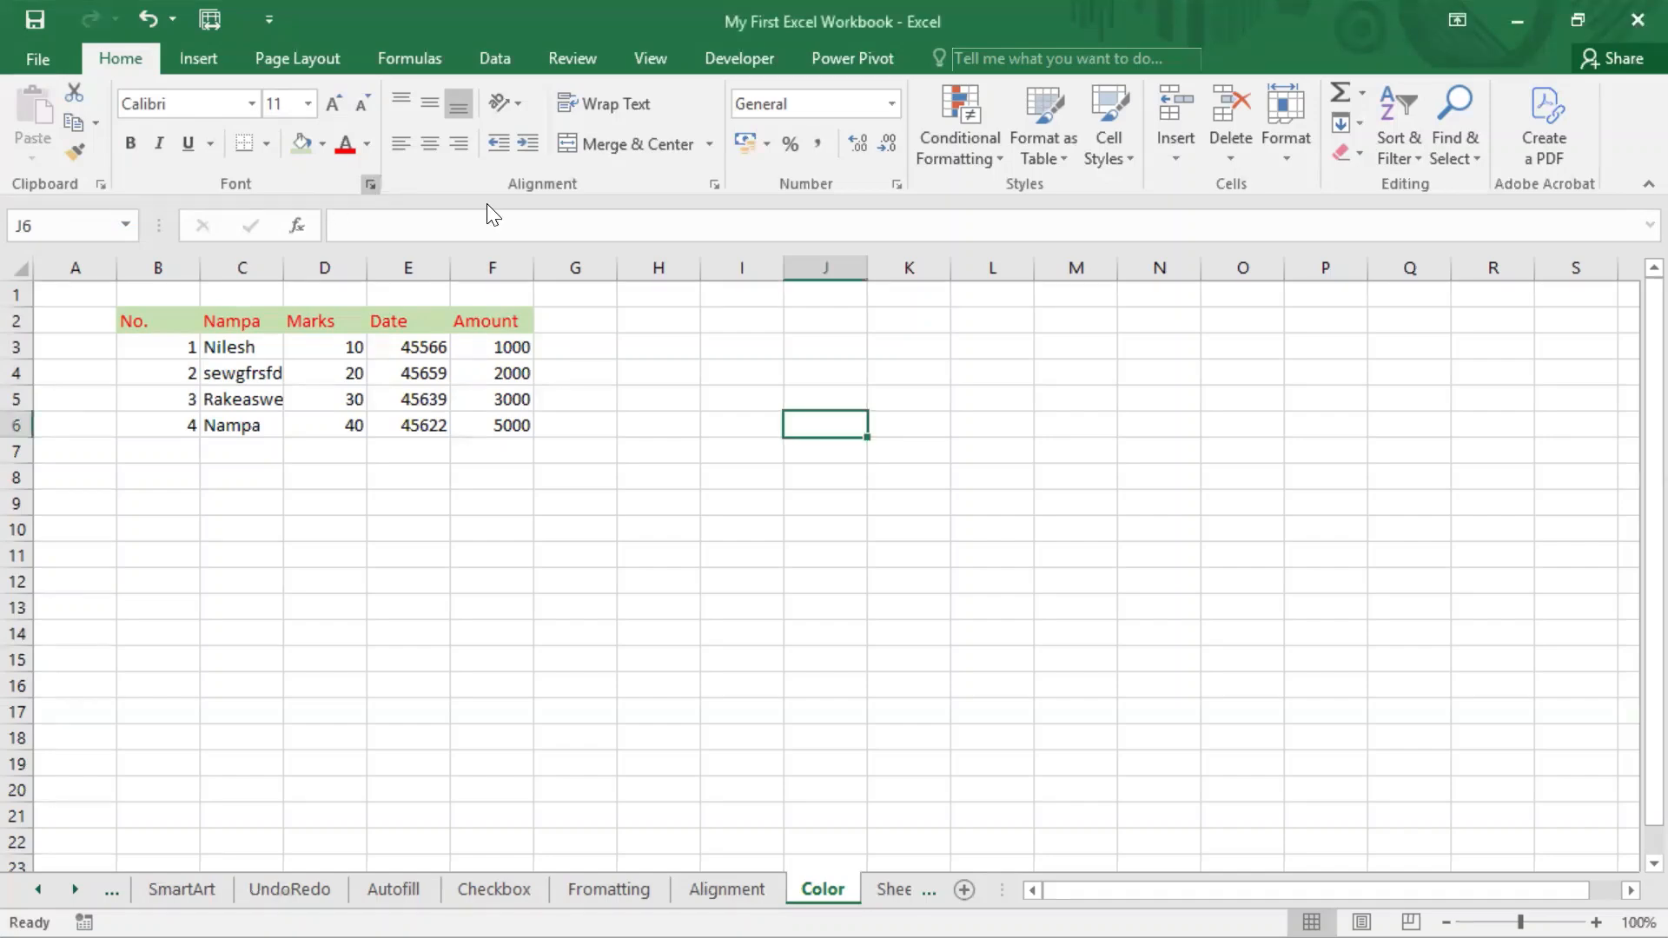
Review the alignment, font and fill settings in the Format Cells dialog for cell J6, leaving everything unchanged.
{"action": "key", "text": "ctrl+shift+f"}
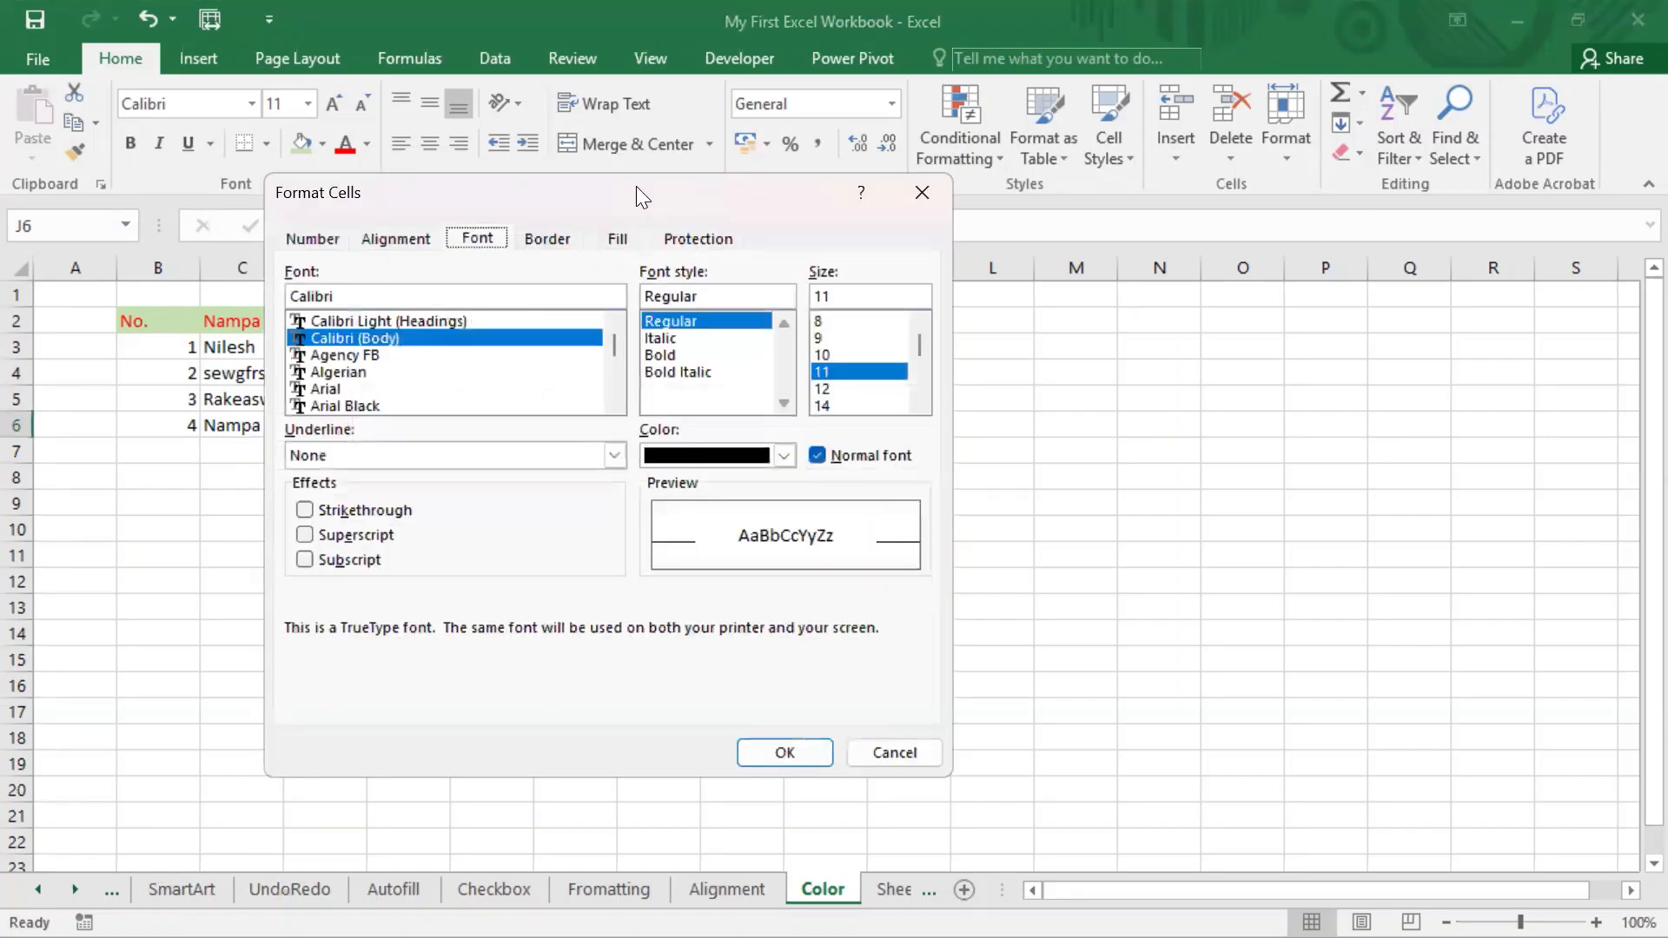
{"action": "left_click", "coordinate": [420, 241]}
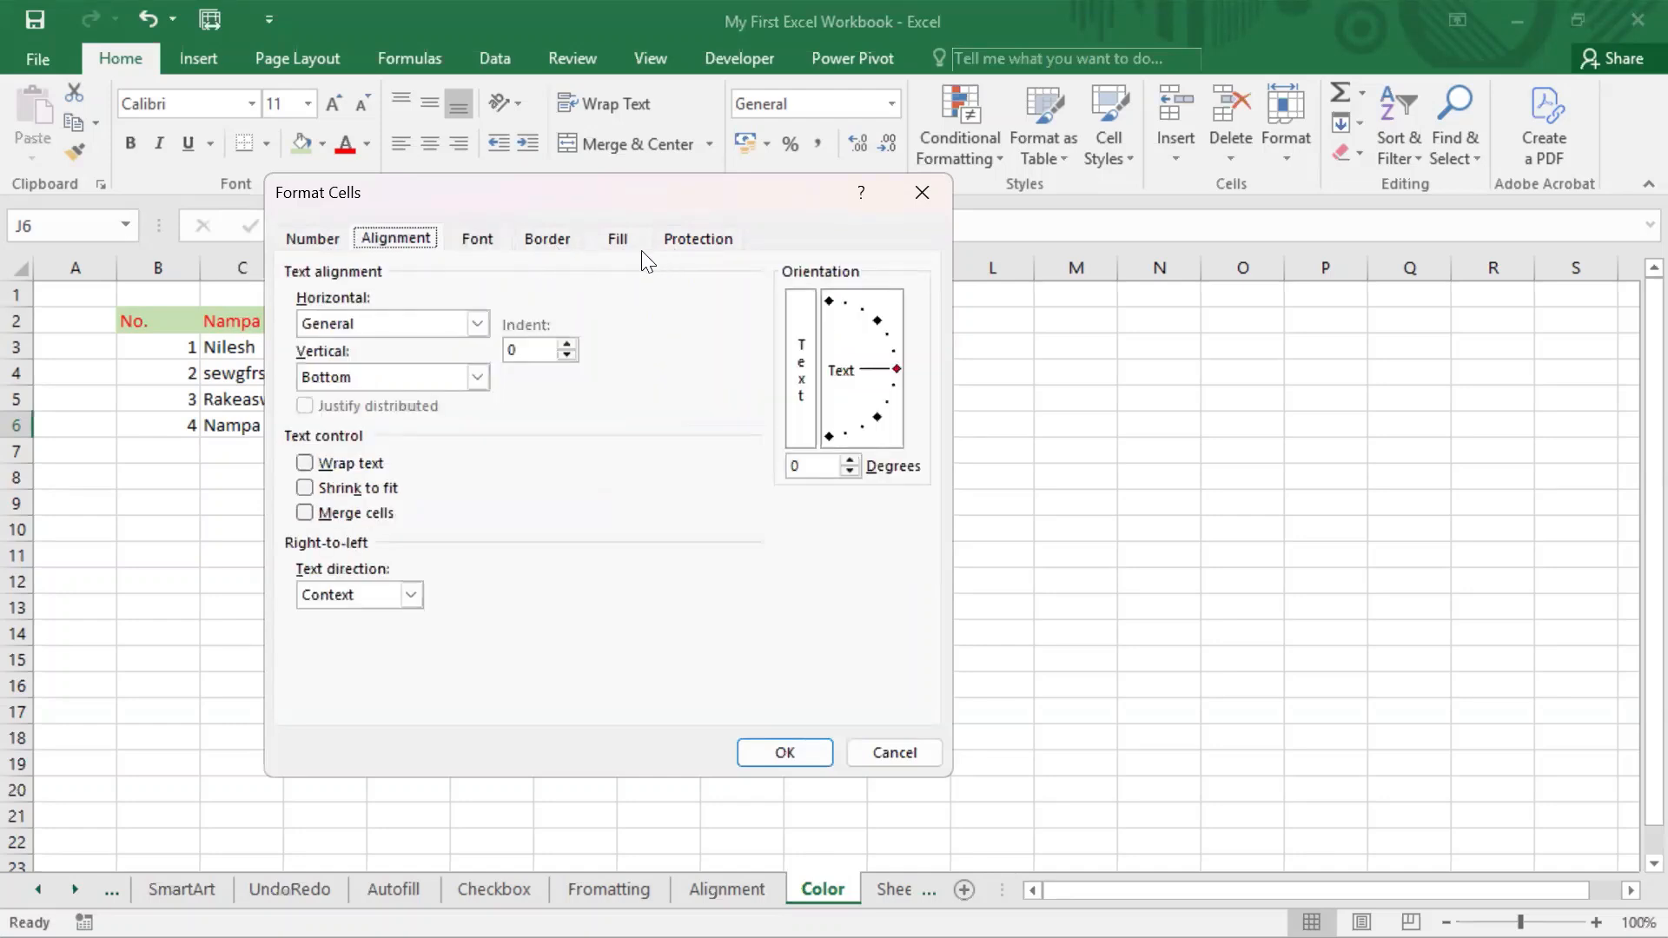
{"action": "left_click", "coordinate": [488, 239]}
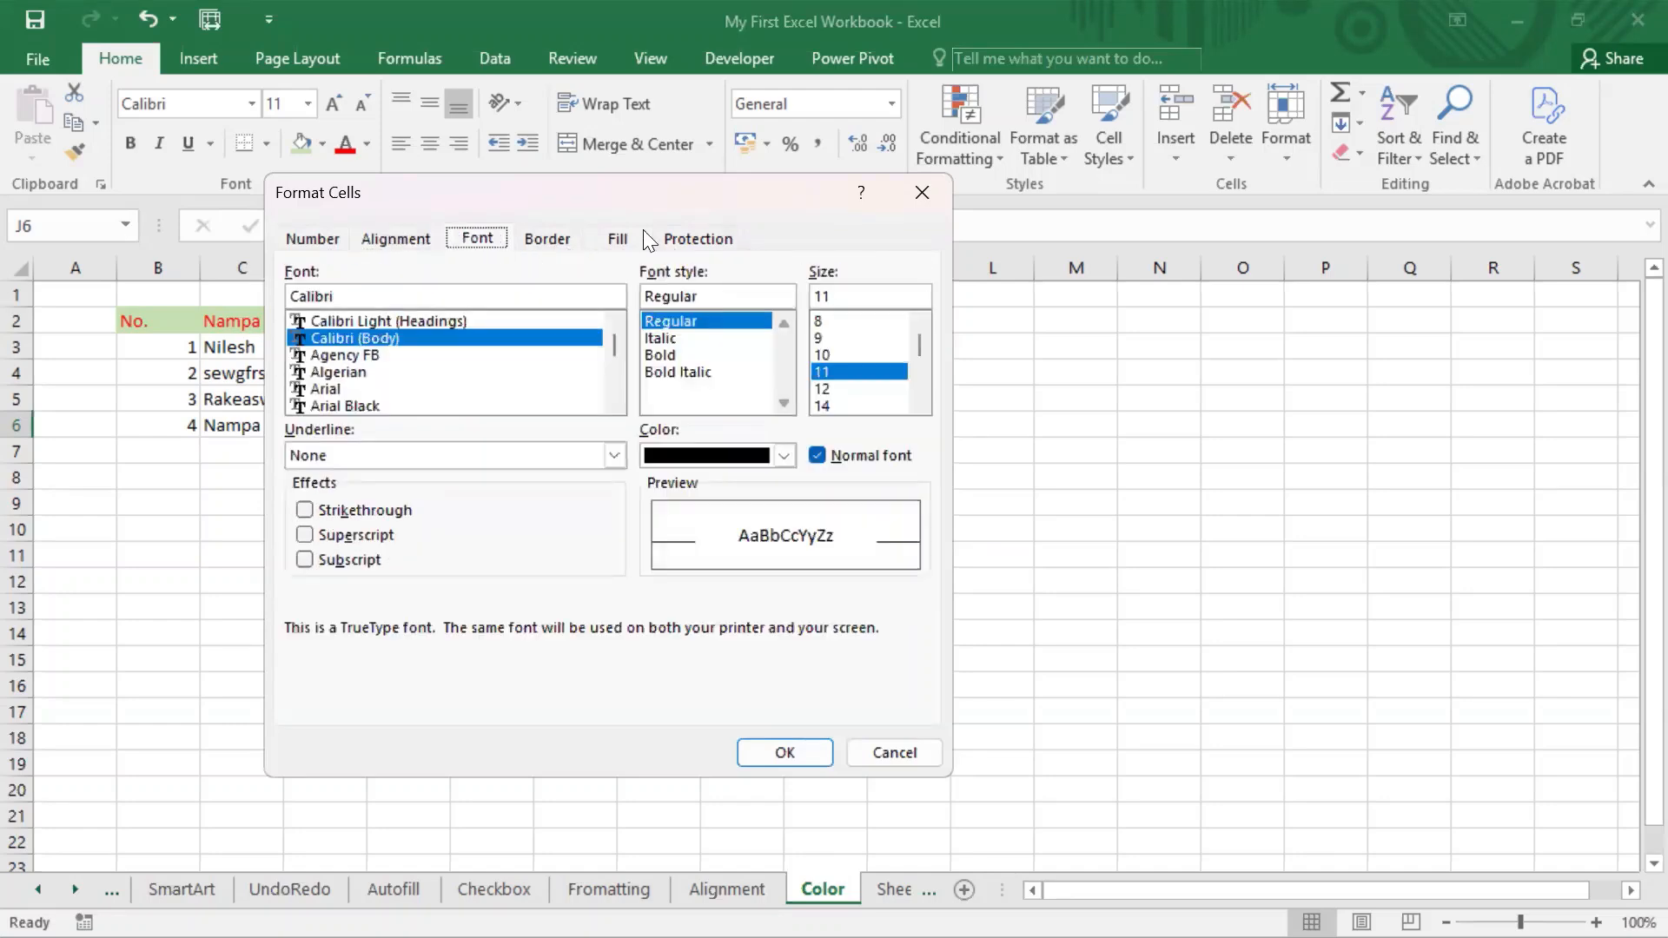
{"action": "left_click", "coordinate": [621, 239]}
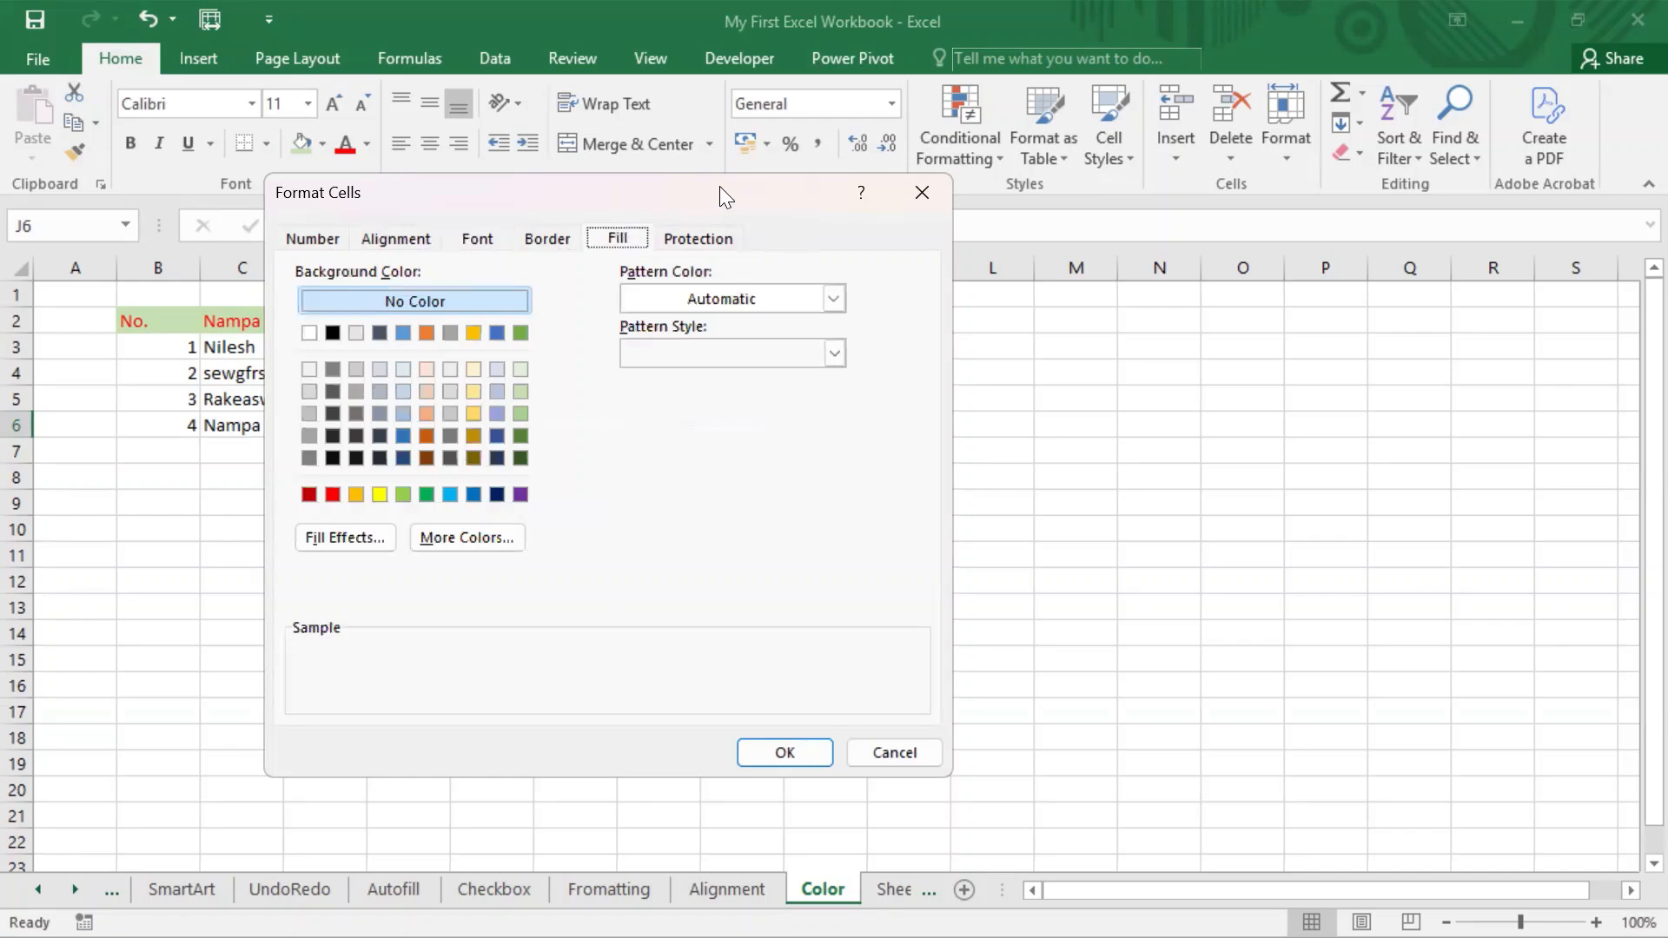
{"action": "left_click_drag", "start_coordinate": [722, 187], "coordinate": [831, 12]}
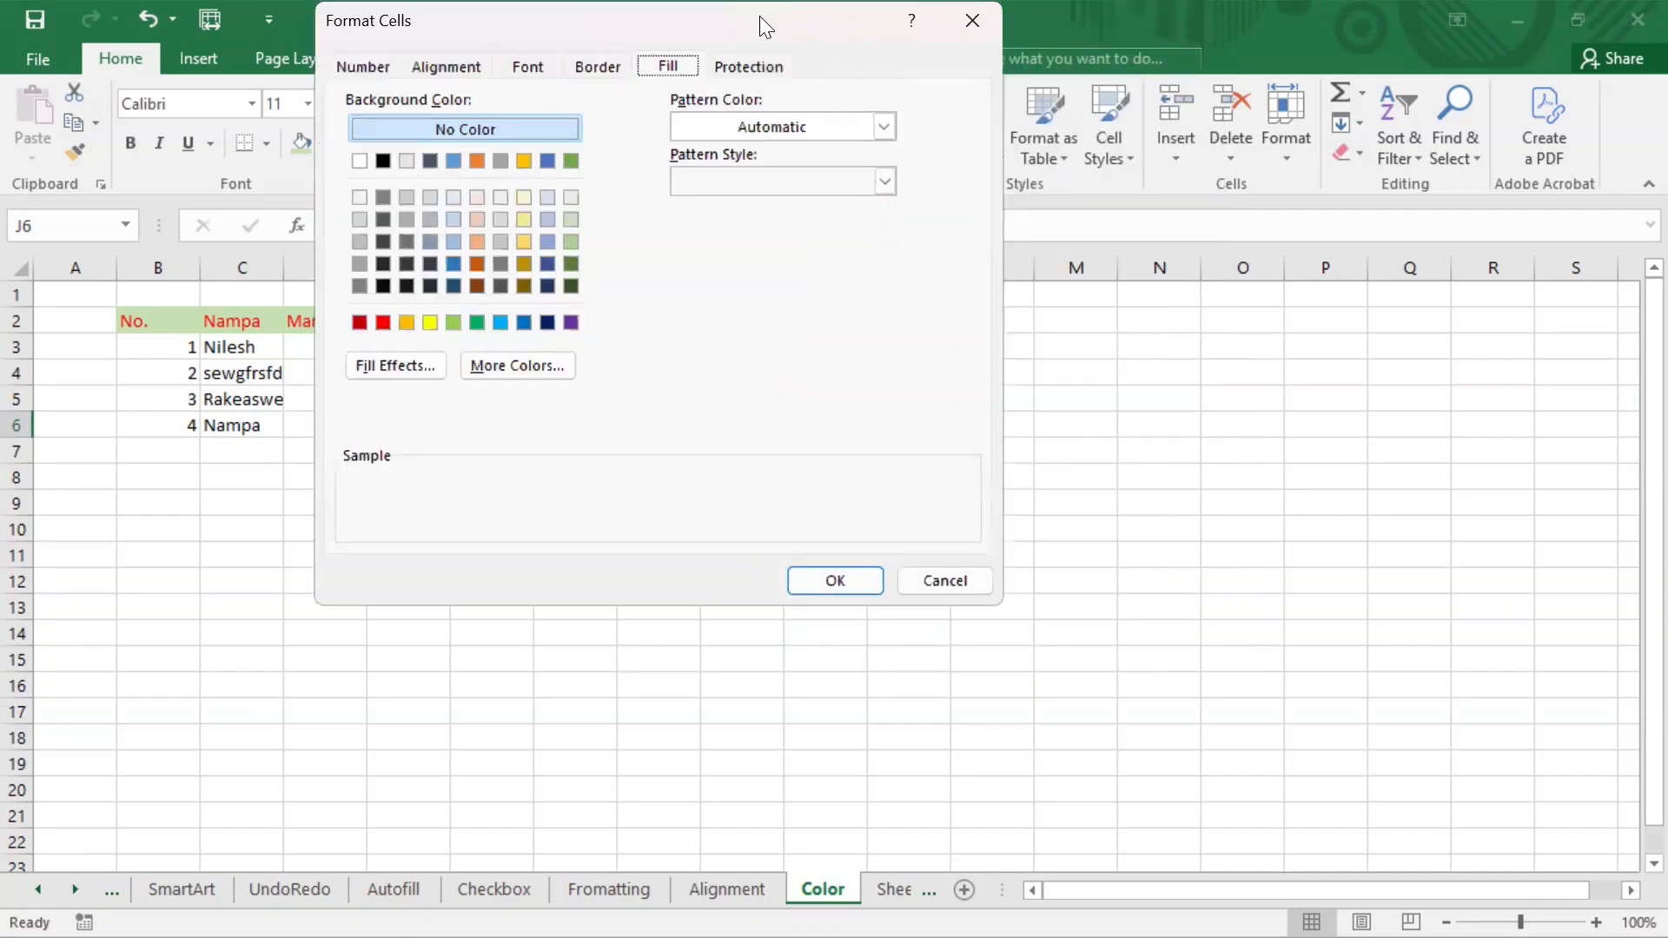
{"action": "left_click_drag", "start_coordinate": [759, 16], "coordinate": [1025, 106]}
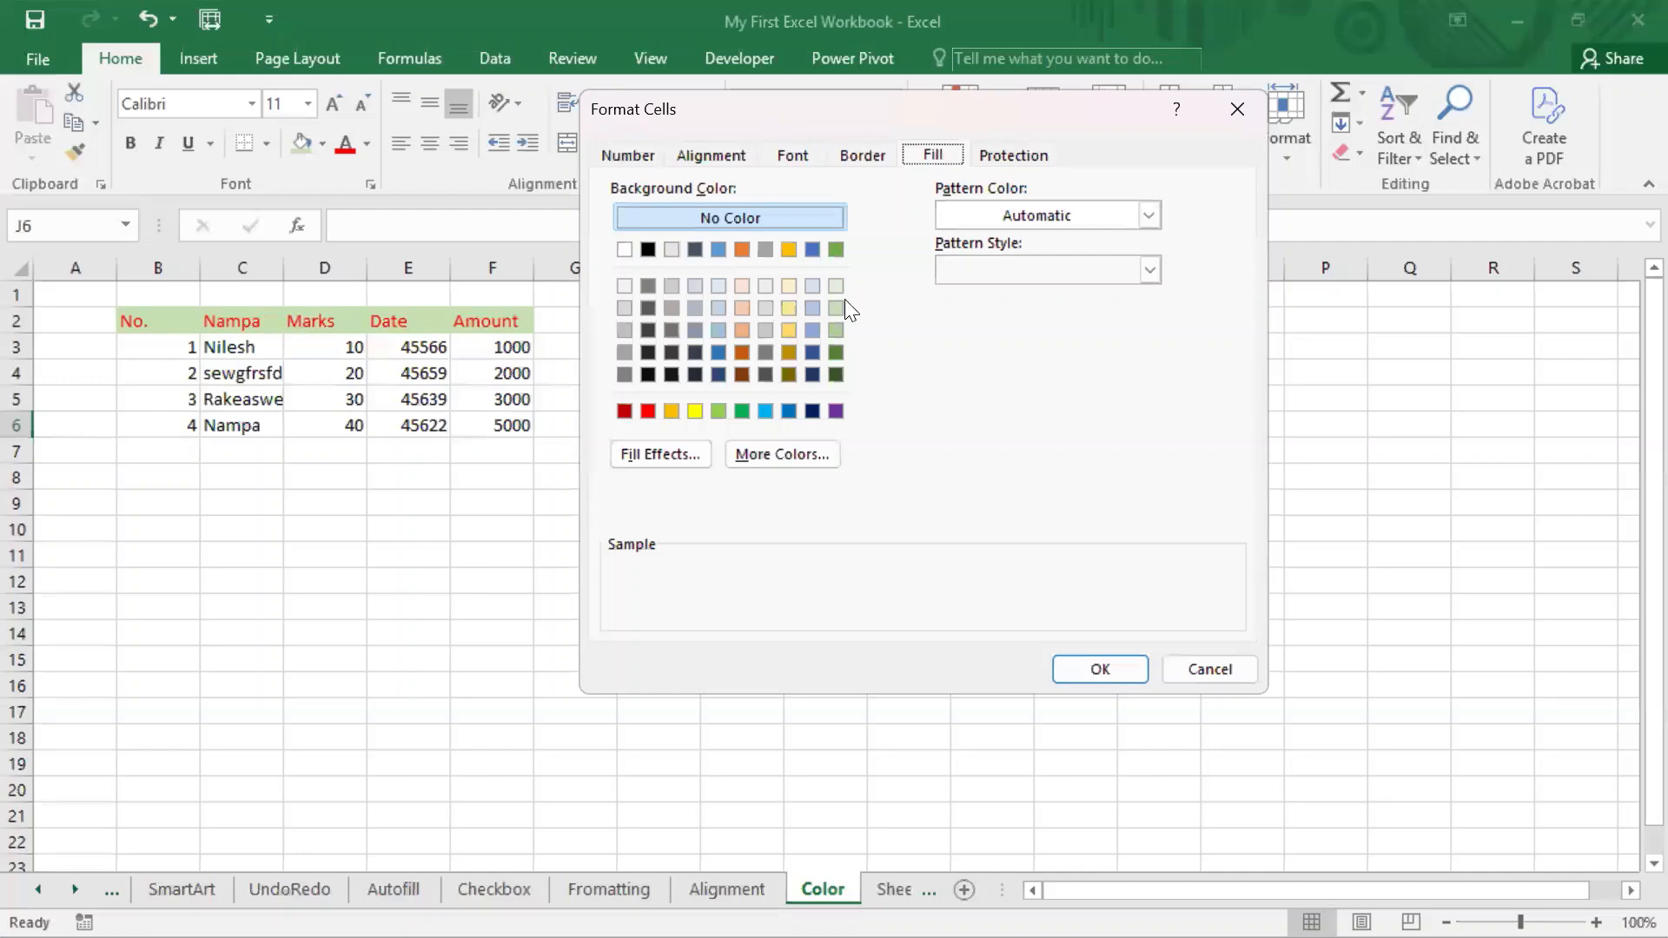
{"action": "left_click_drag", "start_coordinate": [980, 101], "coordinate": [648, 190]}
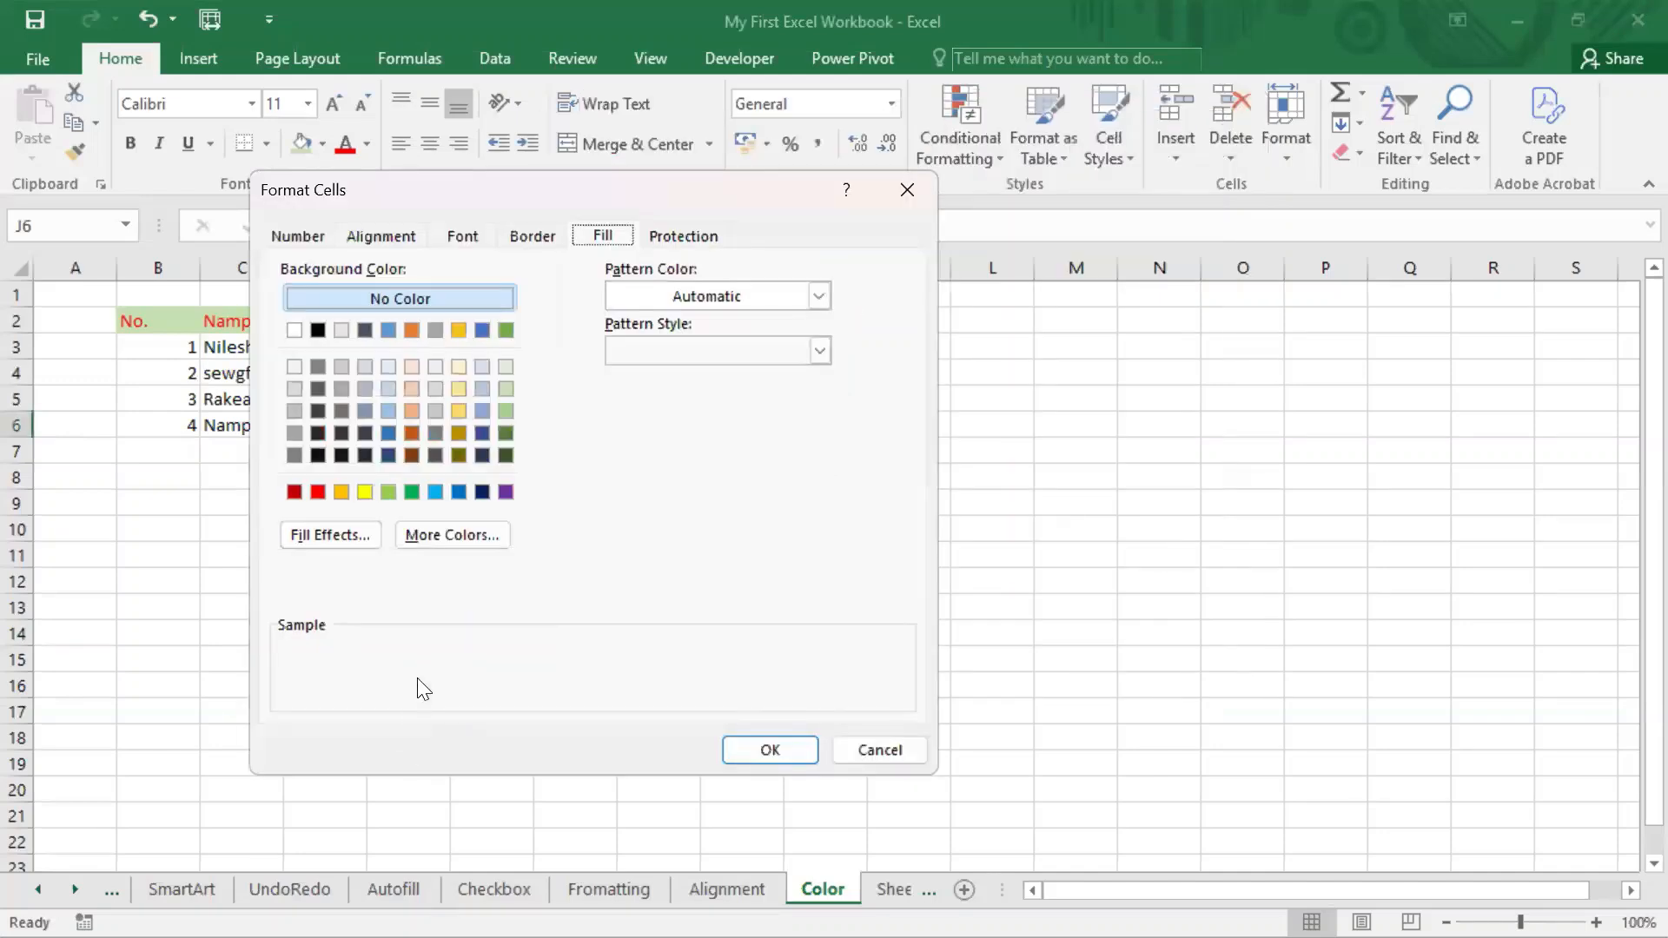
{"action": "left_click", "coordinate": [882, 748]}
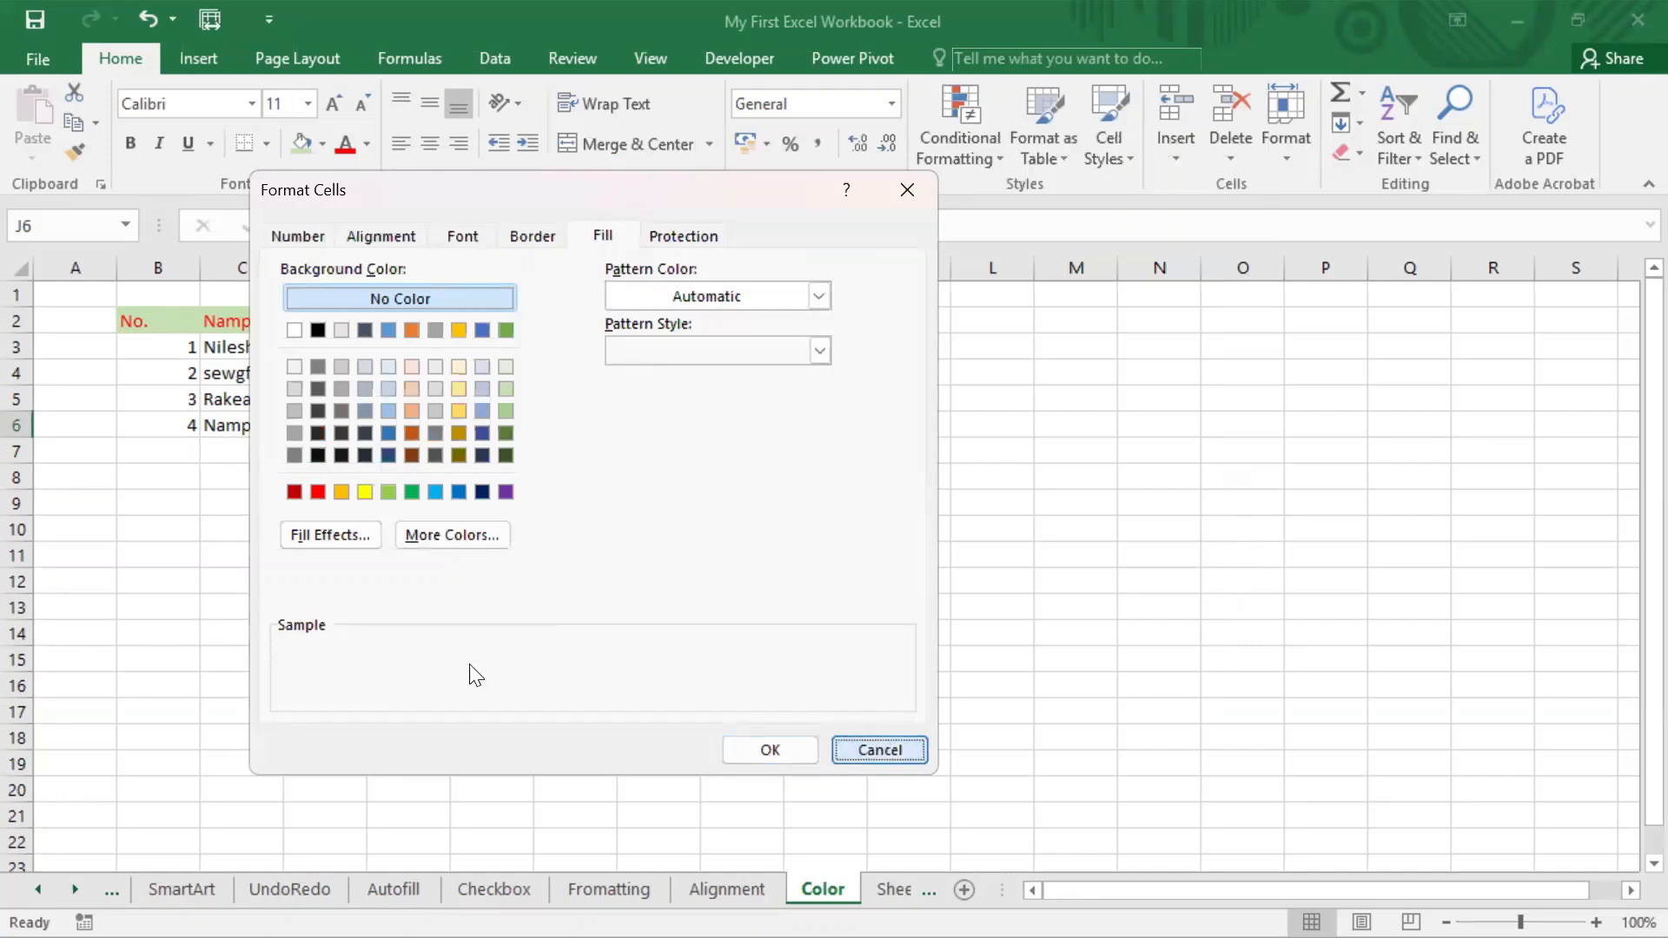
{"action": "left_click", "coordinate": [790, 751]}
Open the detailed font settings for the header cells B2:F2, keeping the header row in view.
{"action": "left_click_drag", "start_coordinate": [137, 325], "coordinate": [508, 324]}
{"action": "left_click", "coordinate": [368, 183]}
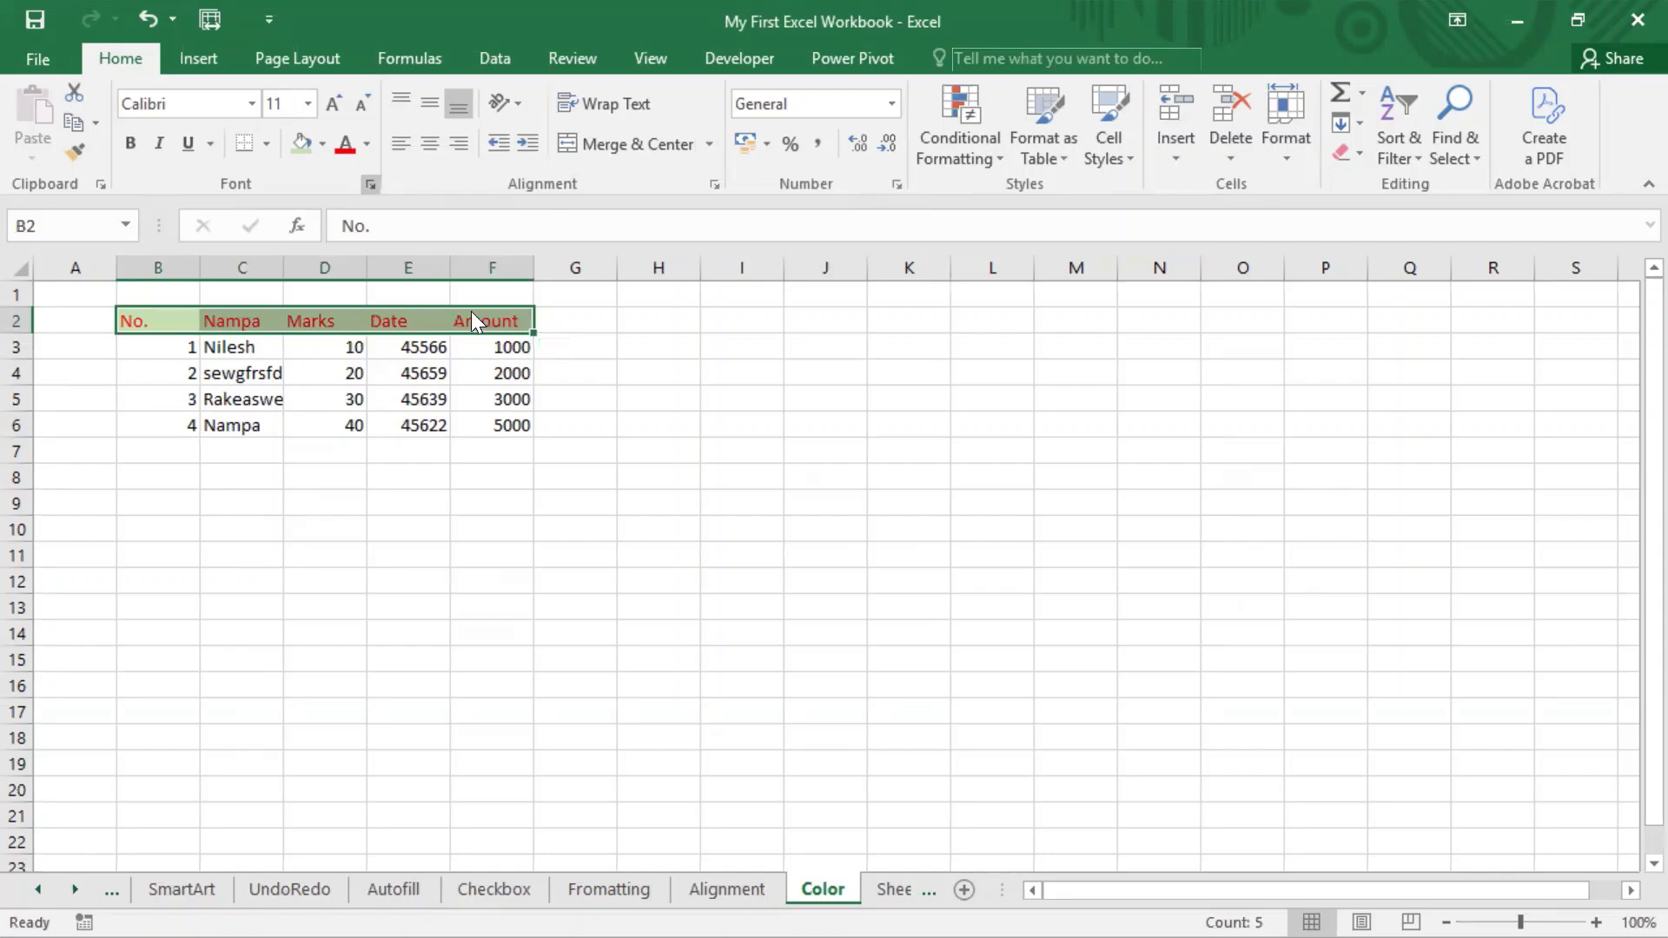
{"action": "left_click_drag", "start_coordinate": [682, 186], "coordinate": [973, 50]}
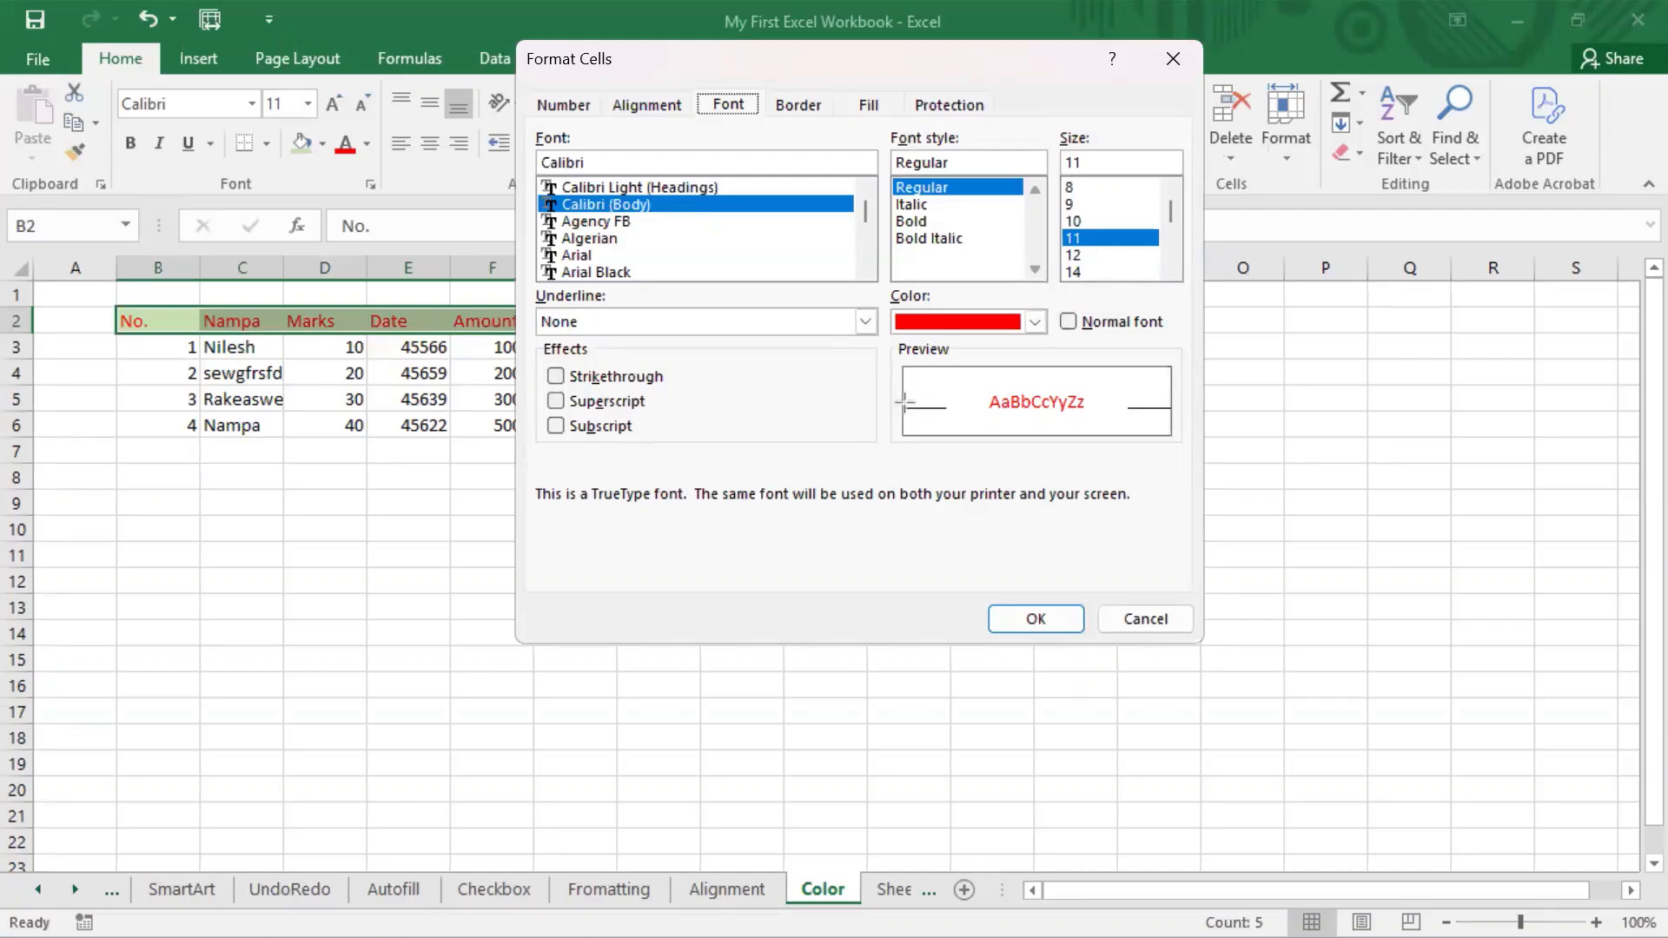
{"action": "mouse_move", "coordinate": [893, 336]}
{"action": "left_mouse_down"}
{"action": "mouse_move", "coordinate": [1204, 446]}
{"action": "mouse_move", "coordinate": [1166, 446]}
{"action": "left_mouse_up"}
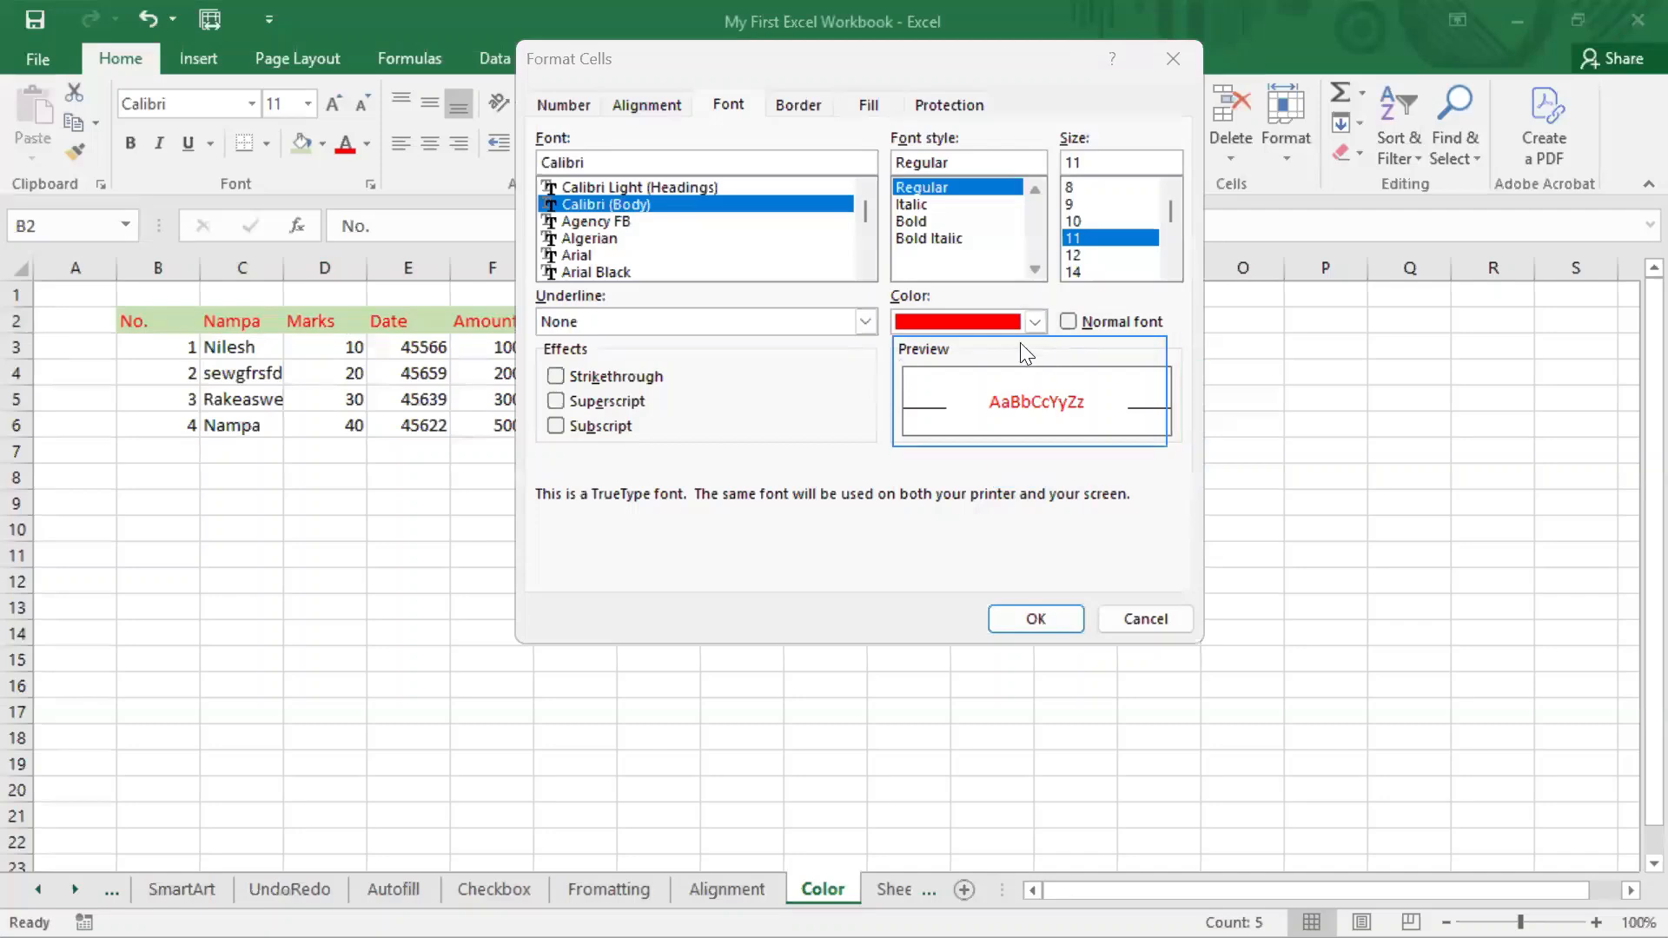
Try a dark blue and a black theme colour as the header font colour in the Format Cells preview.
{"action": "left_click", "coordinate": [1037, 324]}
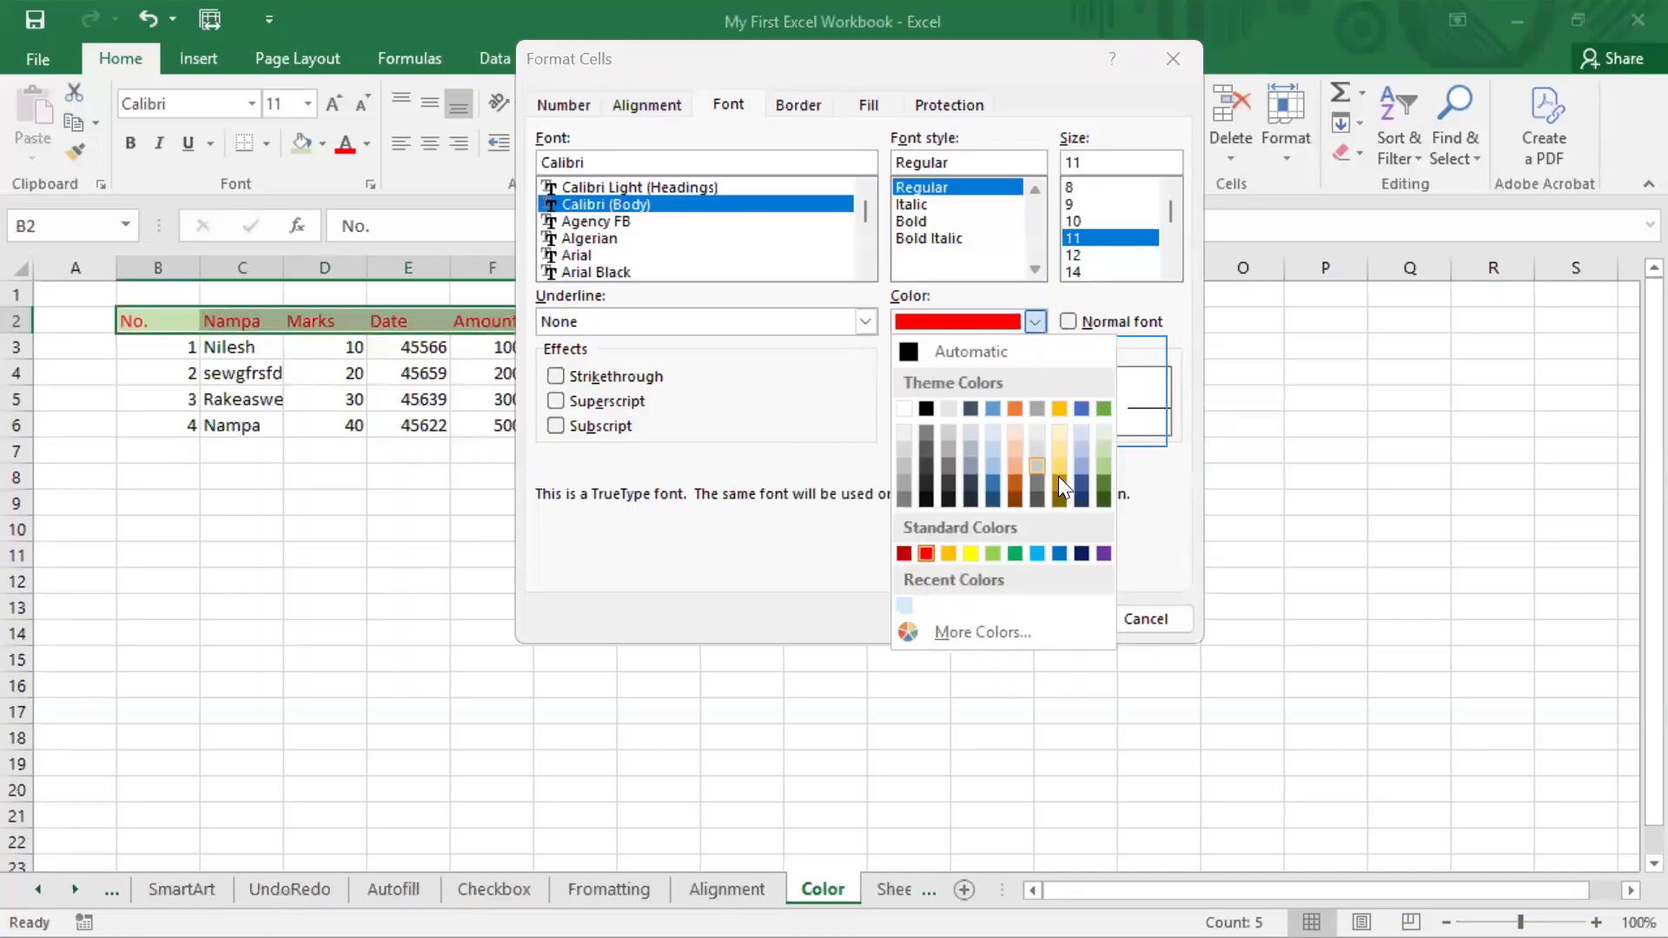
{"action": "left_click", "coordinate": [1079, 483]}
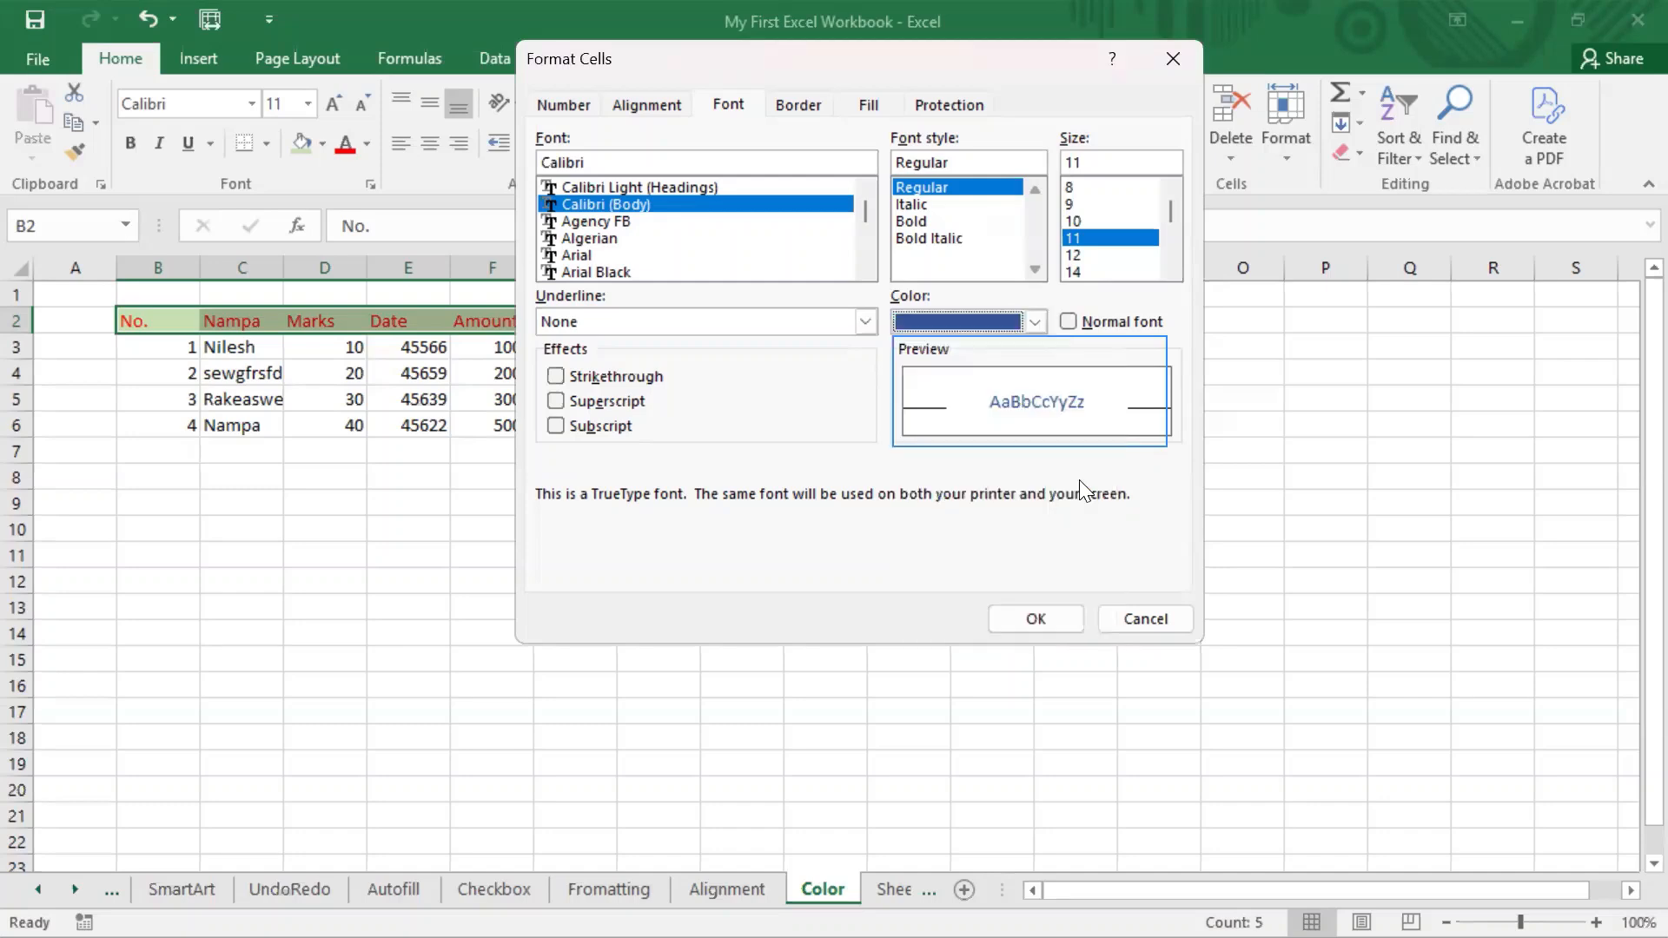
{"action": "left_click", "coordinate": [1041, 317]}
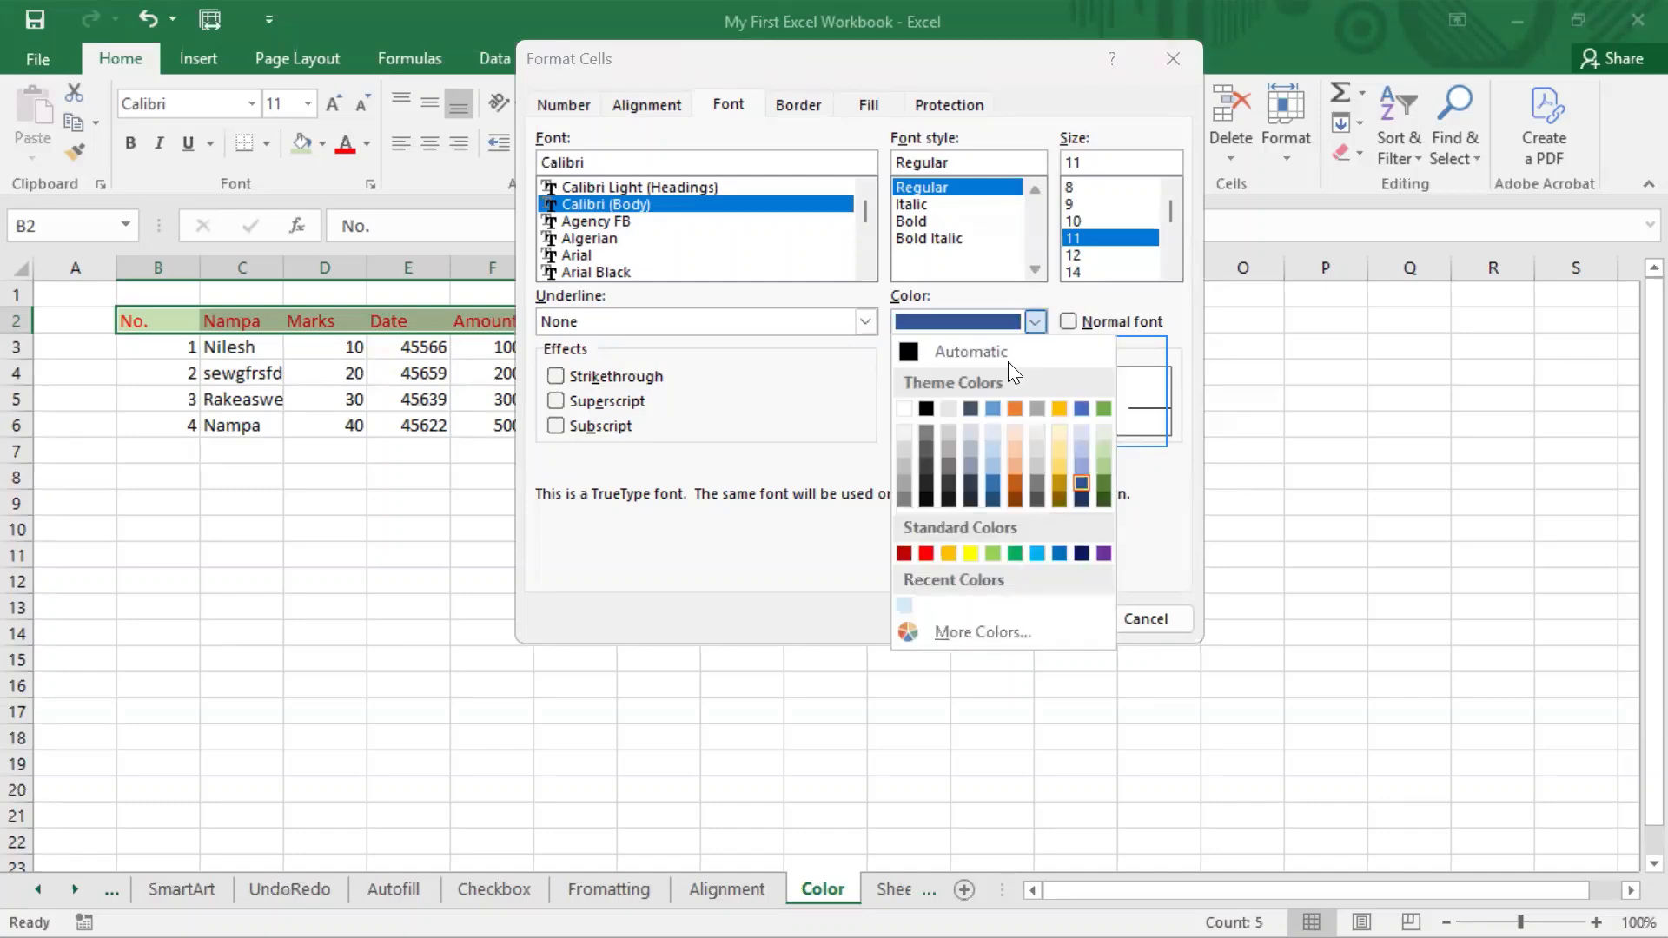
{"action": "left_click", "coordinate": [926, 499]}
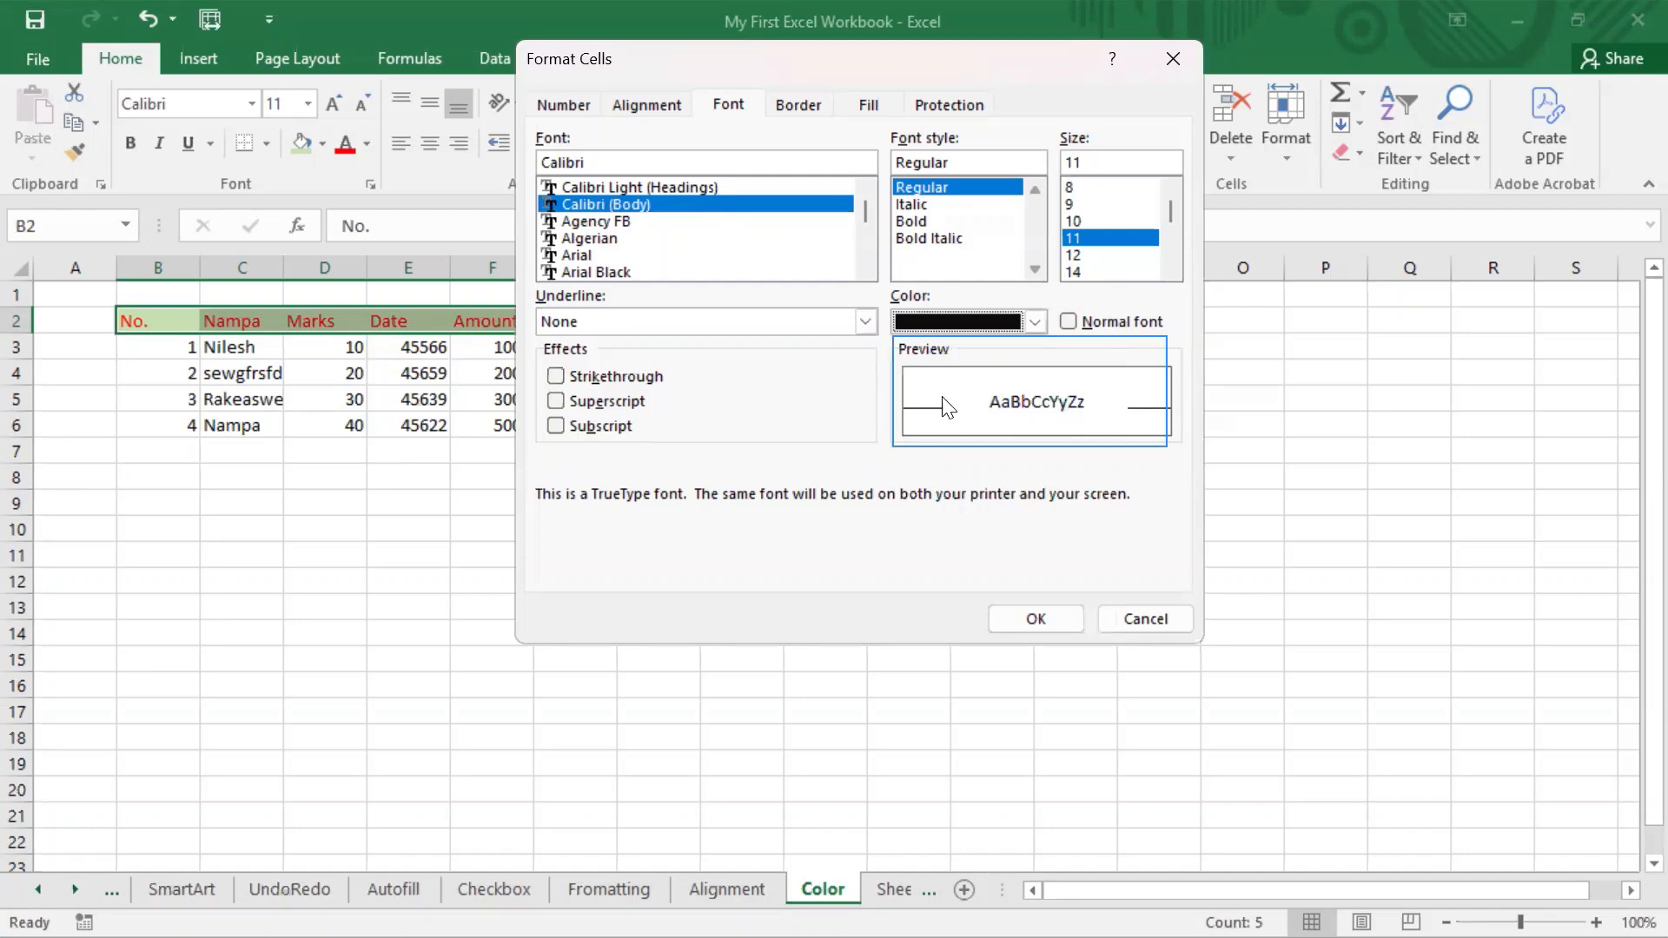
{"action": "left_click", "coordinate": [1039, 321]}
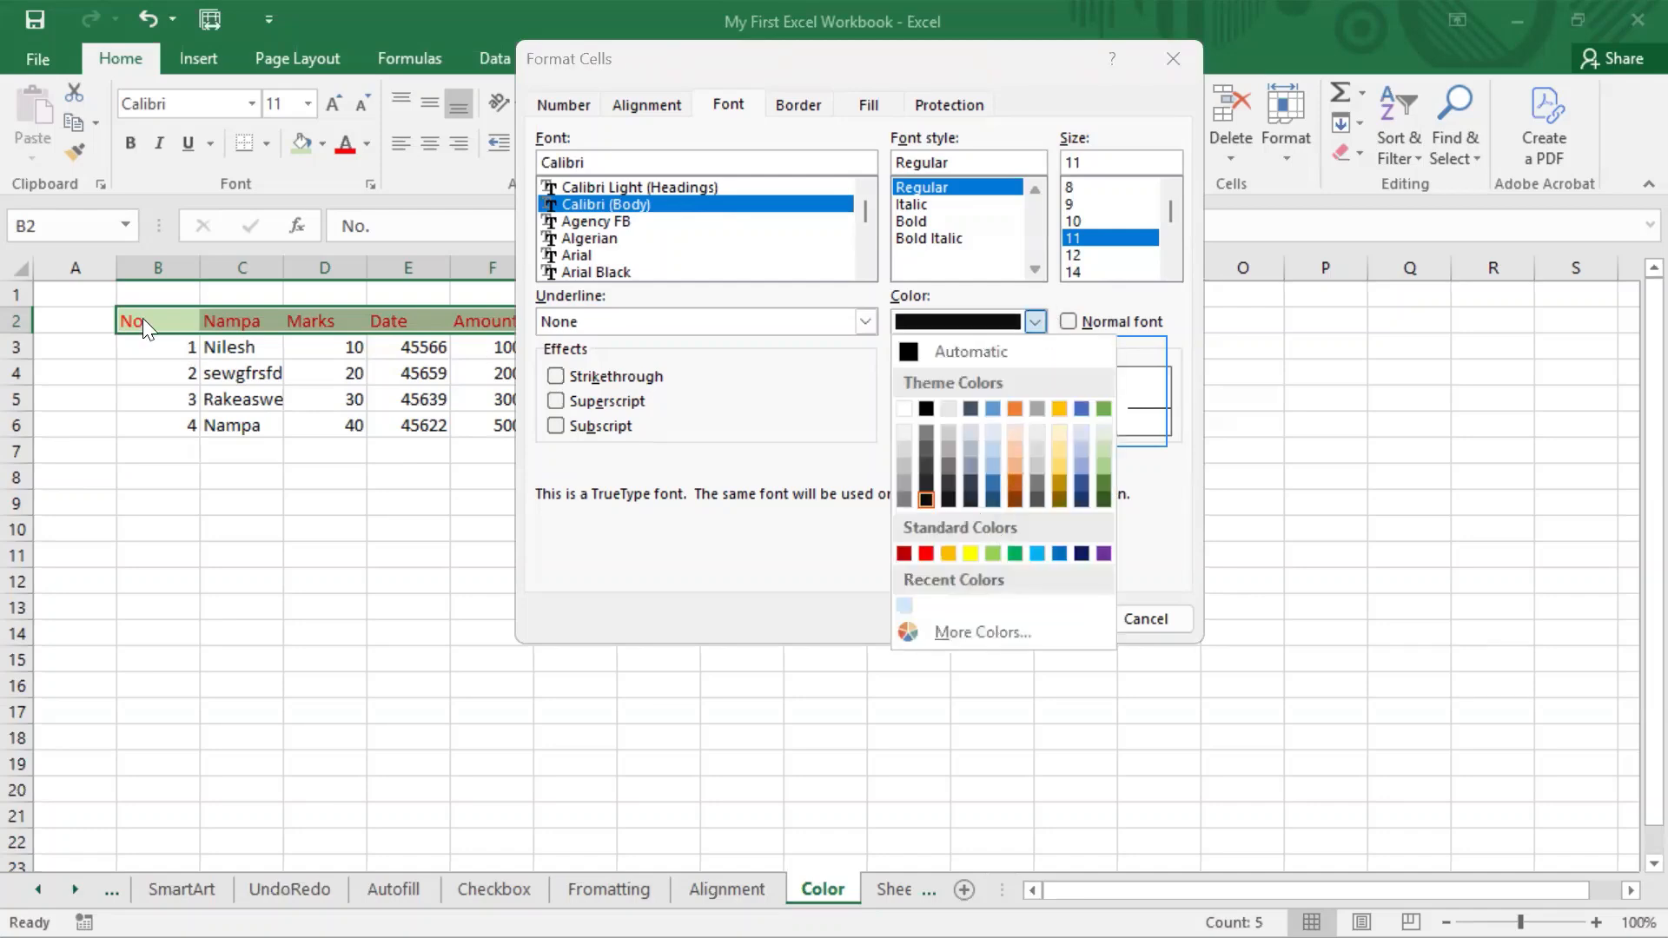
{"action": "left_click", "coordinate": [650, 543]}
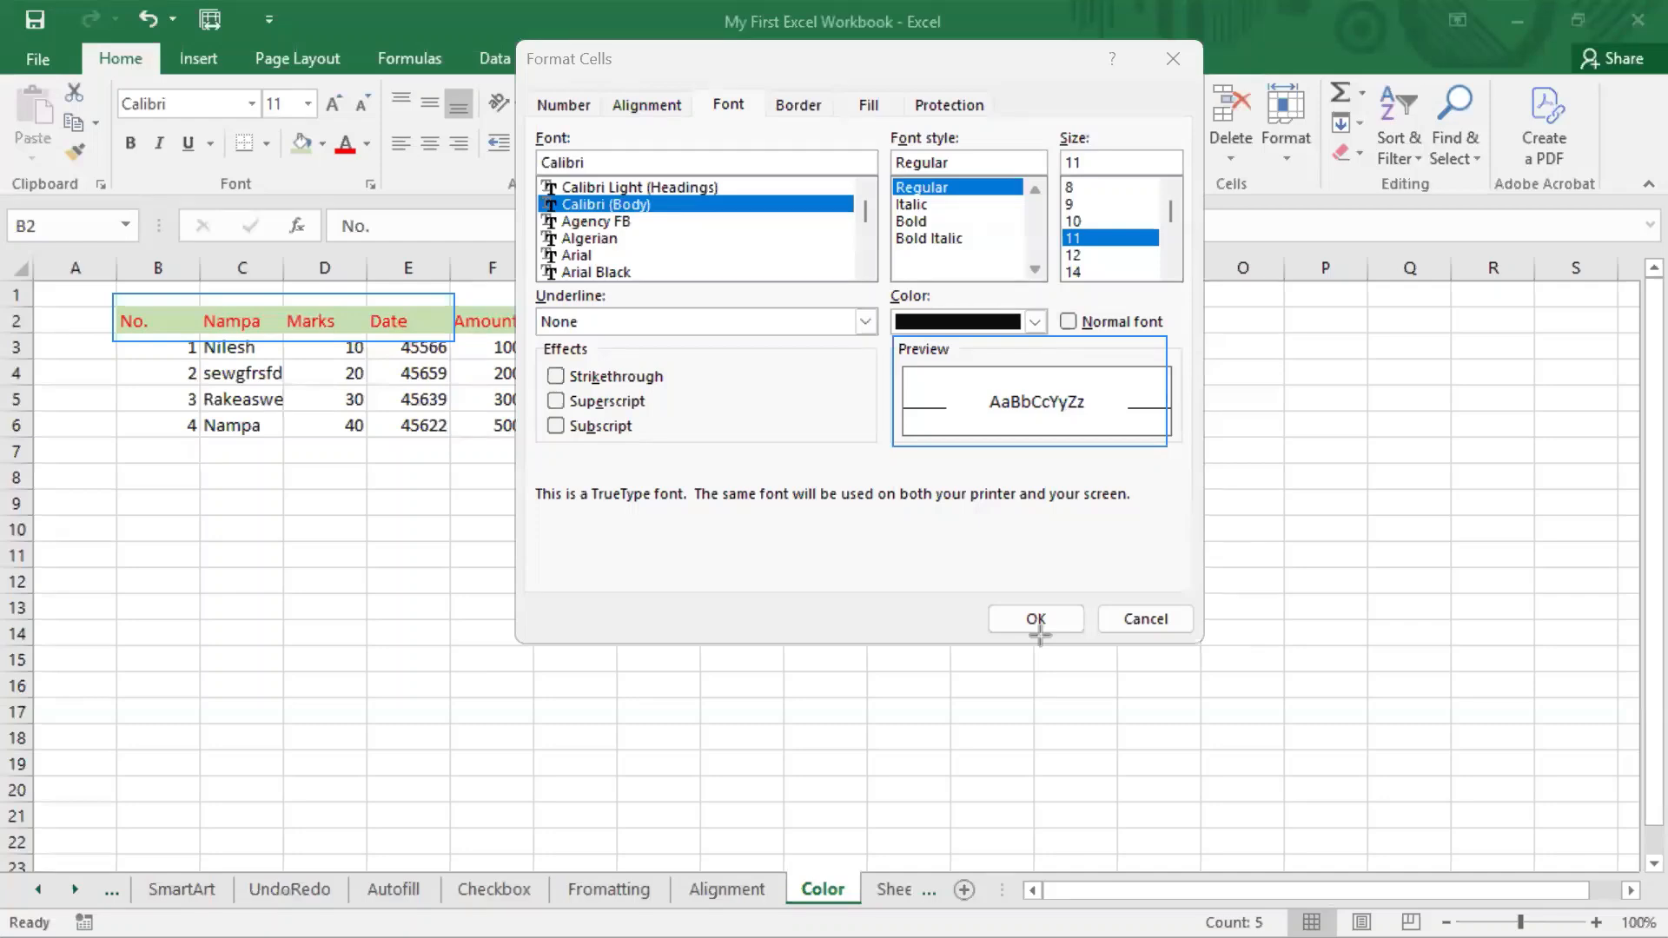
Apply the standard light blue font colour to the header cells B2:F2 through the Format Cells dialog.
{"action": "left_click", "coordinate": [1031, 323]}
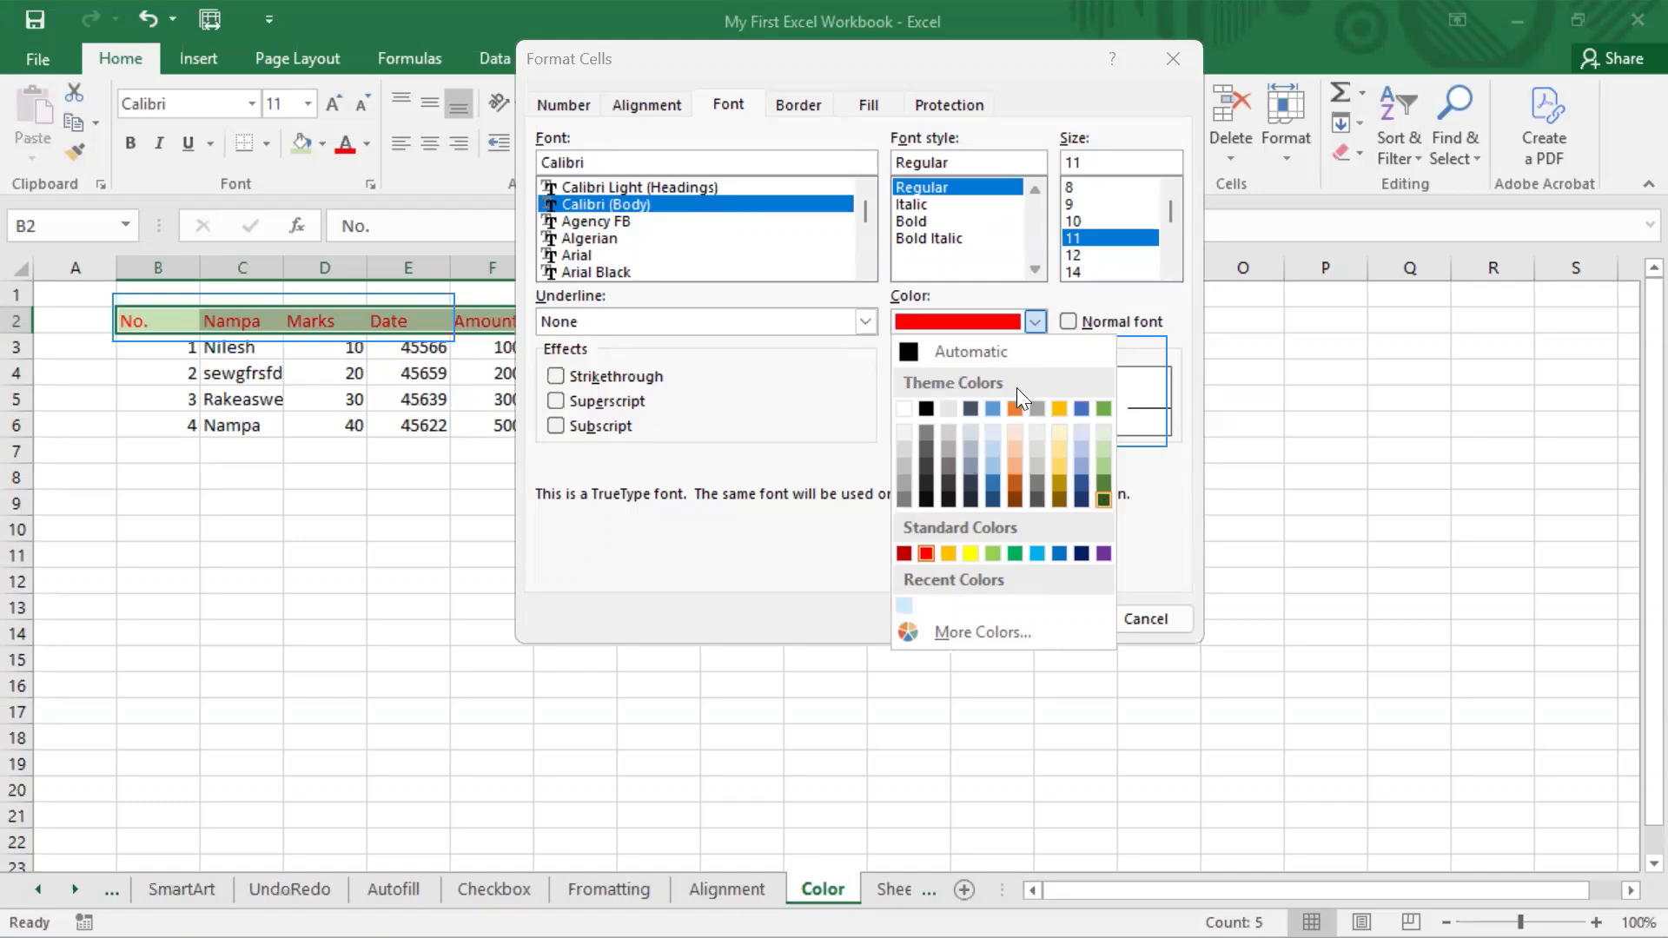
{"action": "left_click", "coordinate": [1137, 366]}
{"action": "left_click", "coordinate": [1037, 319]}
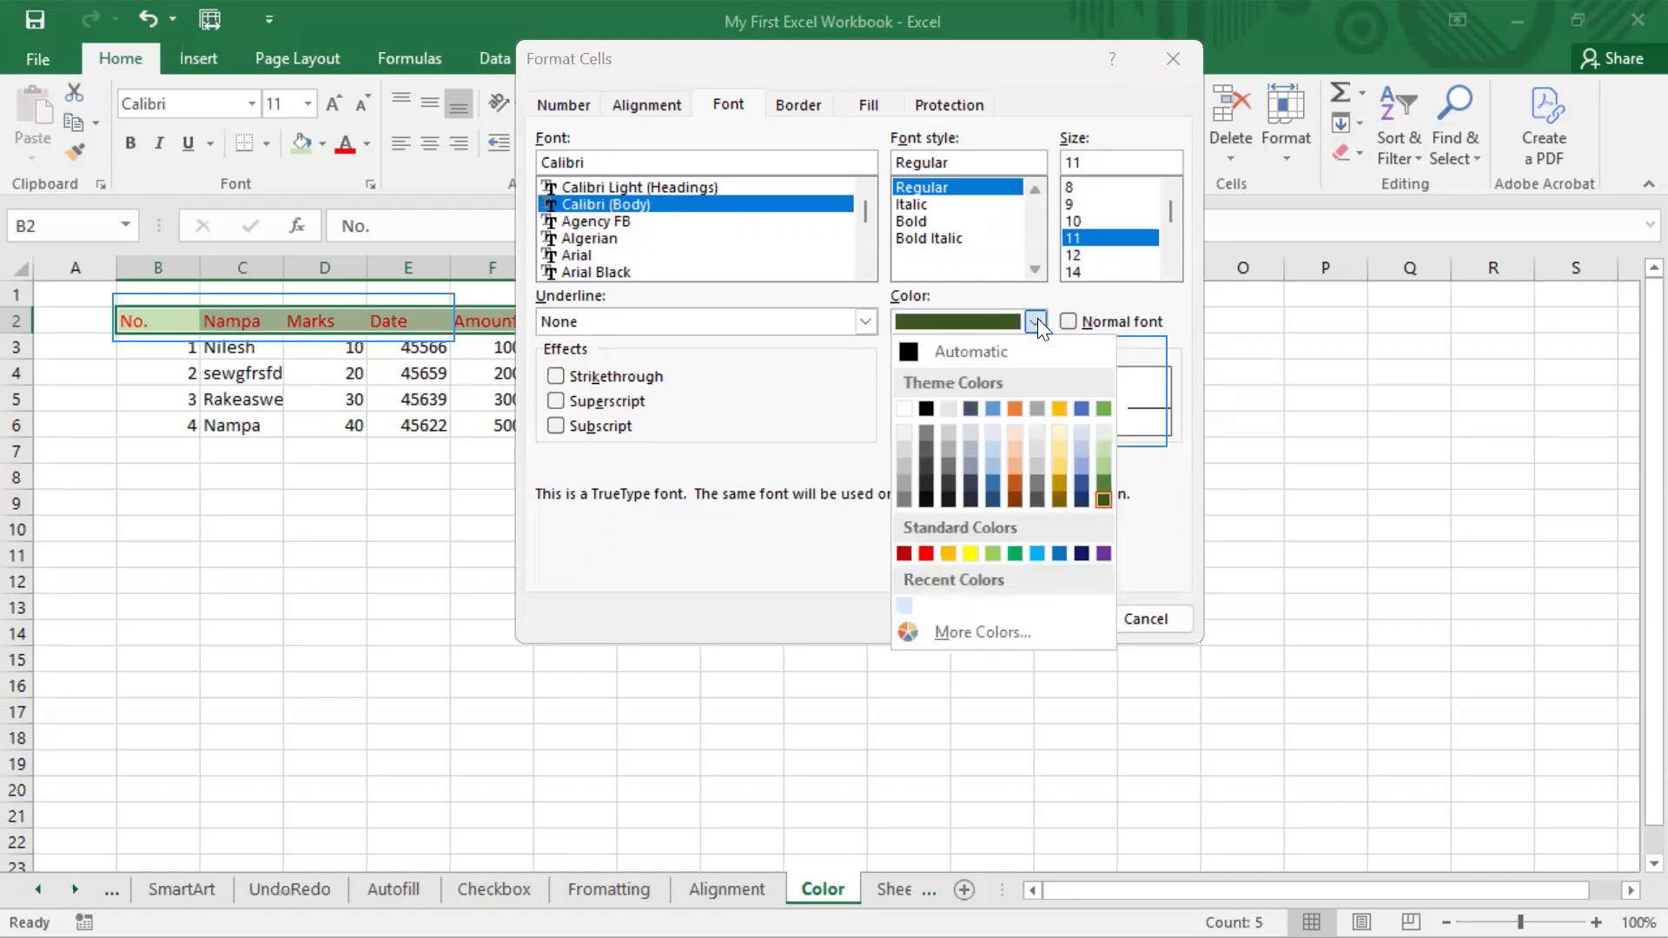
{"action": "left_click", "coordinate": [1037, 553]}
{"action": "left_click", "coordinate": [1036, 620]}
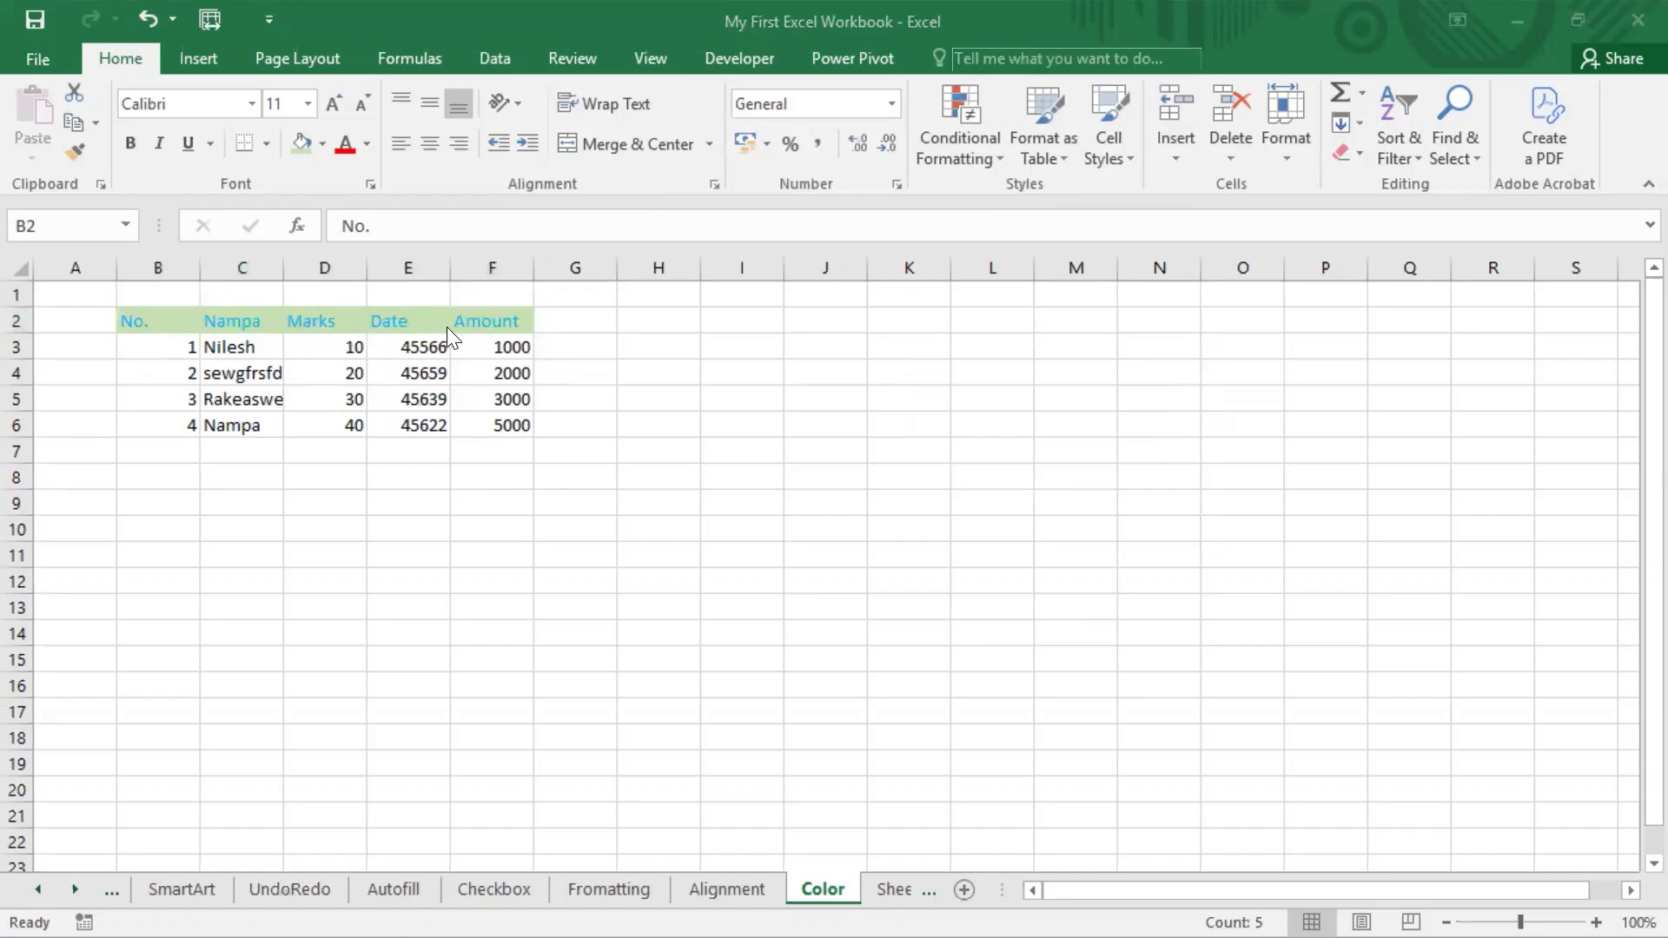
Open the extended Colors dialog for the font colour of header cells B2:F2 and keep the table in view.
{"action": "left_click", "coordinate": [367, 145]}
{"action": "left_click", "coordinate": [369, 145]}
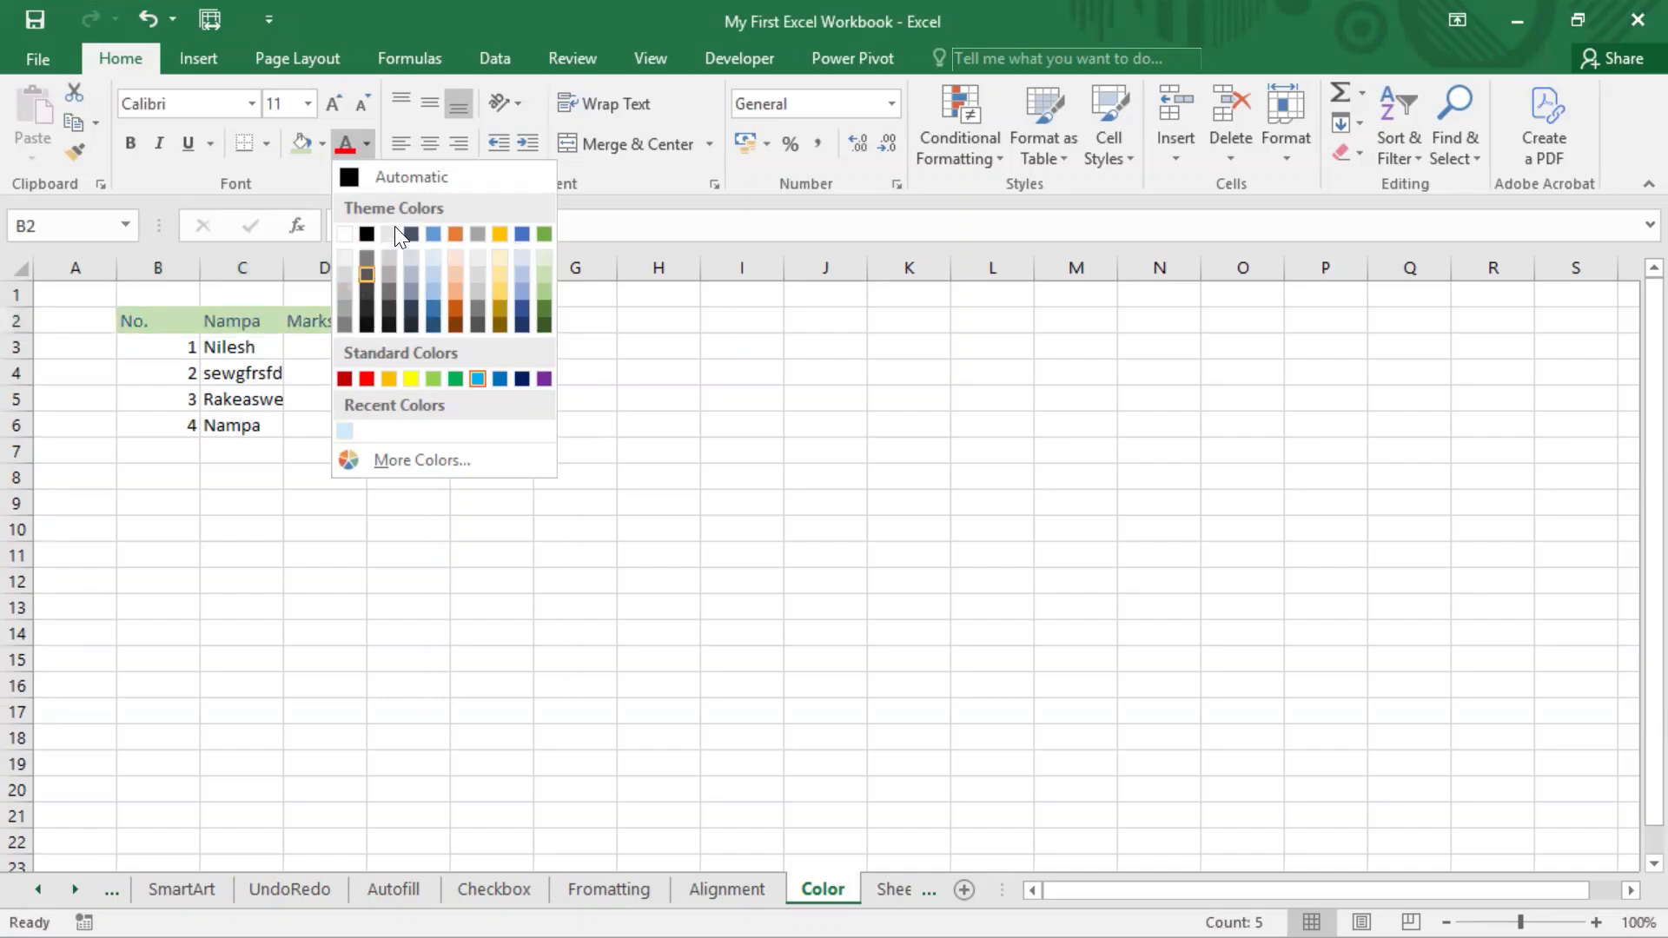
{"action": "left_click", "coordinate": [417, 464]}
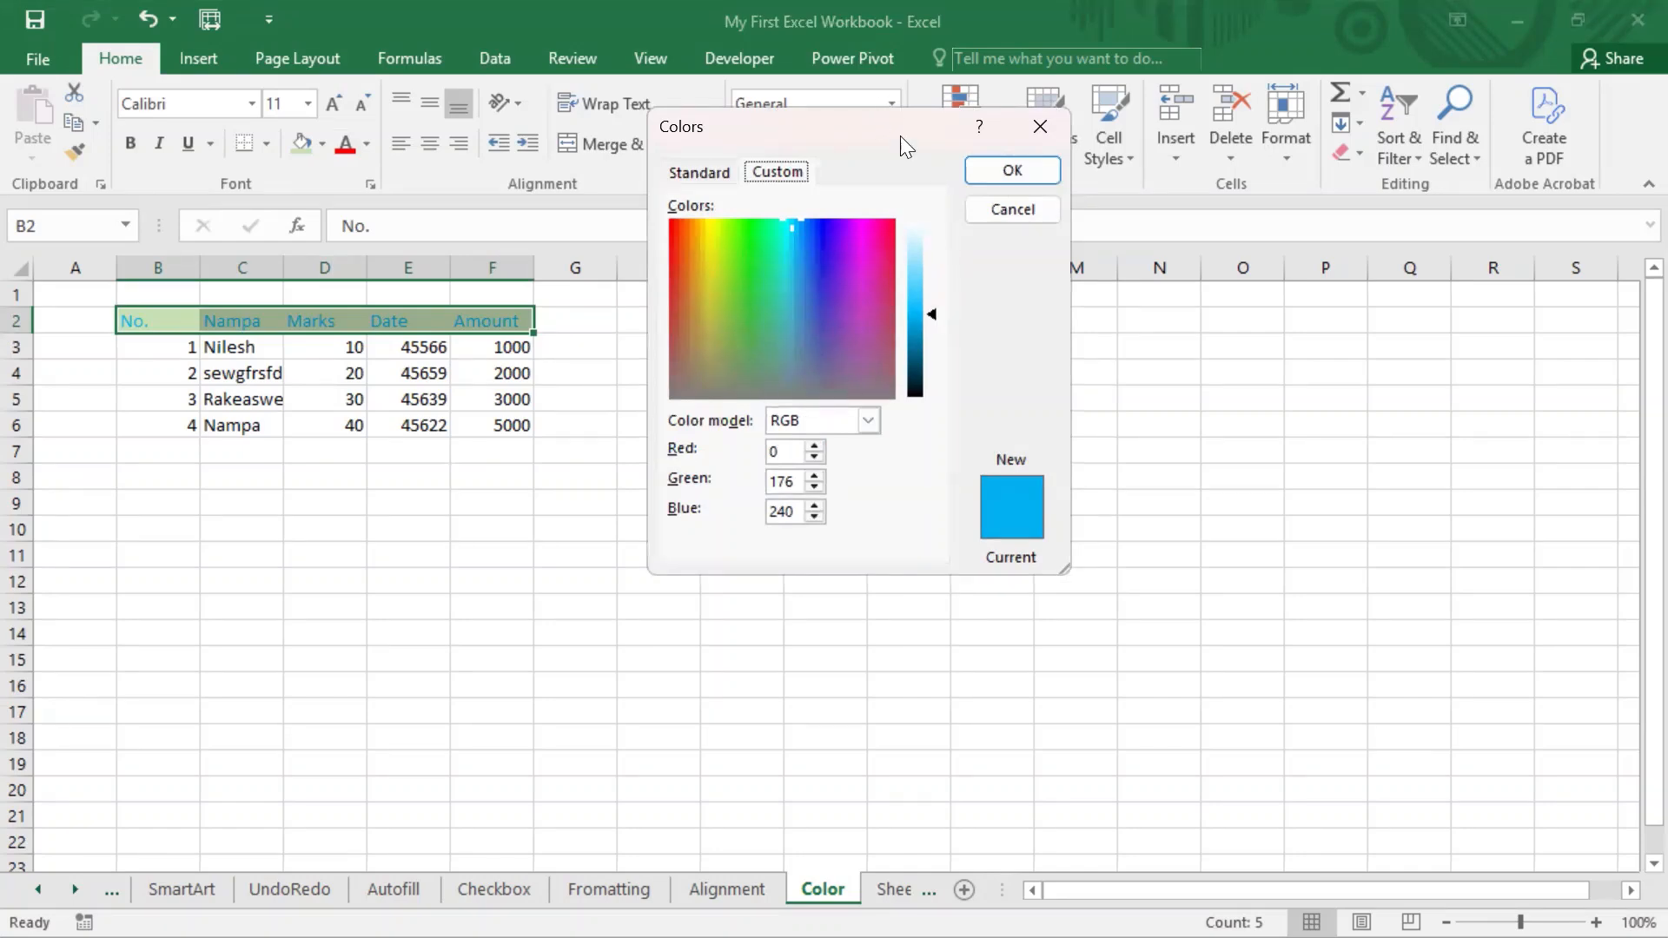
{"action": "left_click_drag", "start_coordinate": [884, 109], "coordinate": [856, 55]}
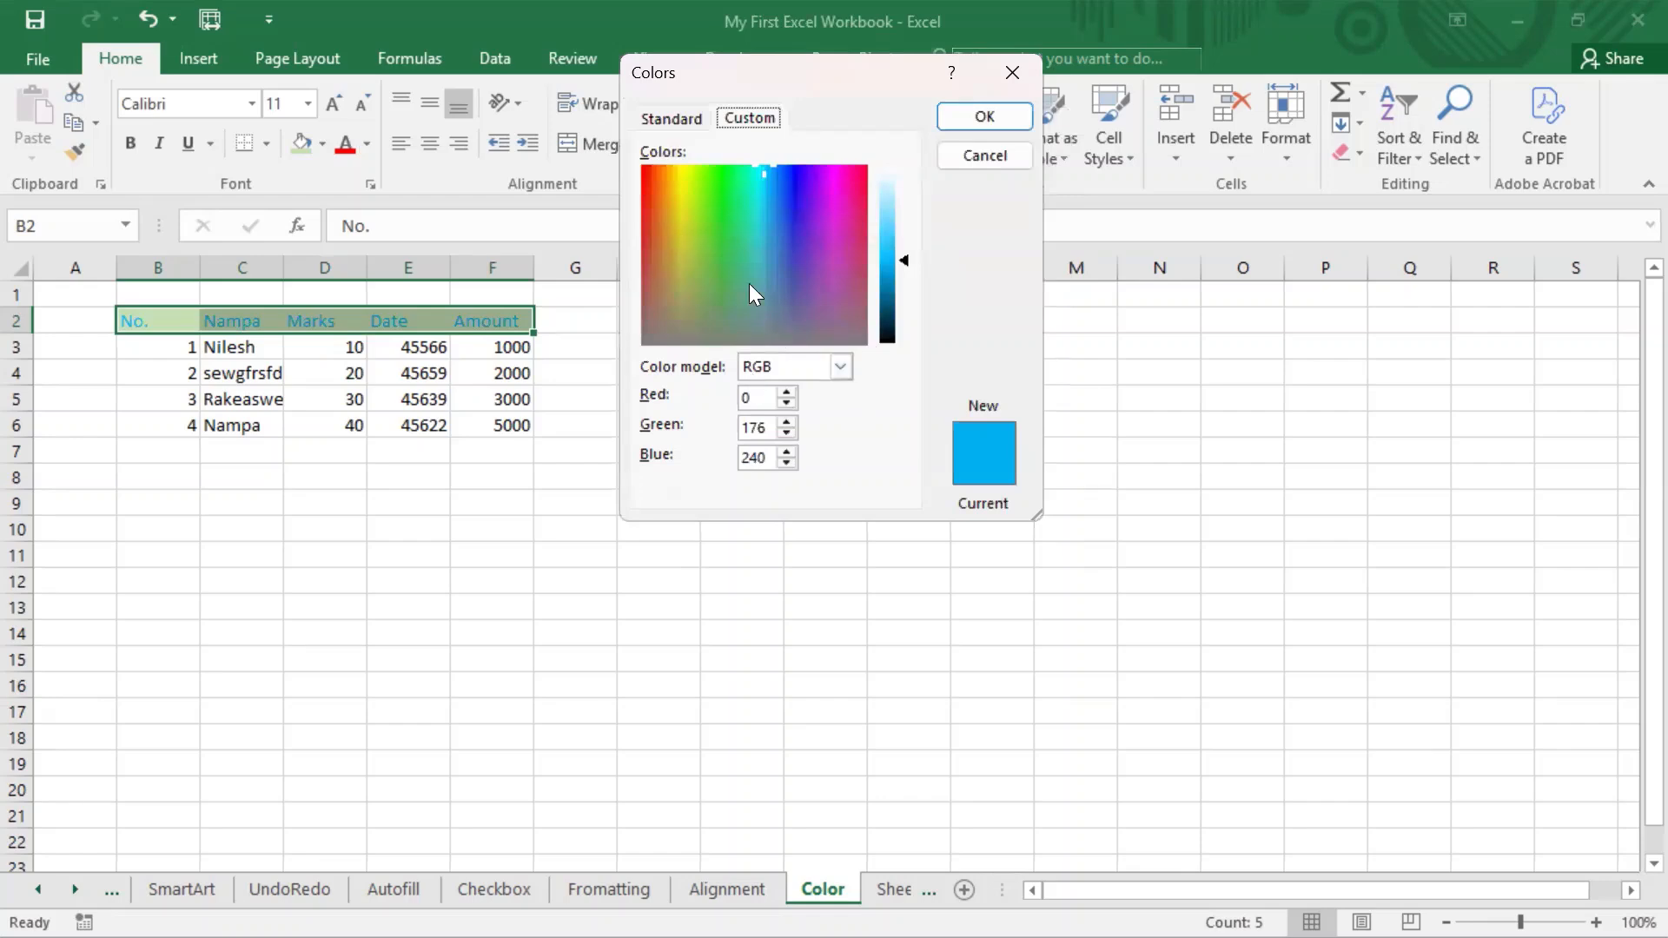
Try several colours from the standard colour palette for the header font, finishing on light pink.
{"action": "left_click", "coordinate": [658, 117]}
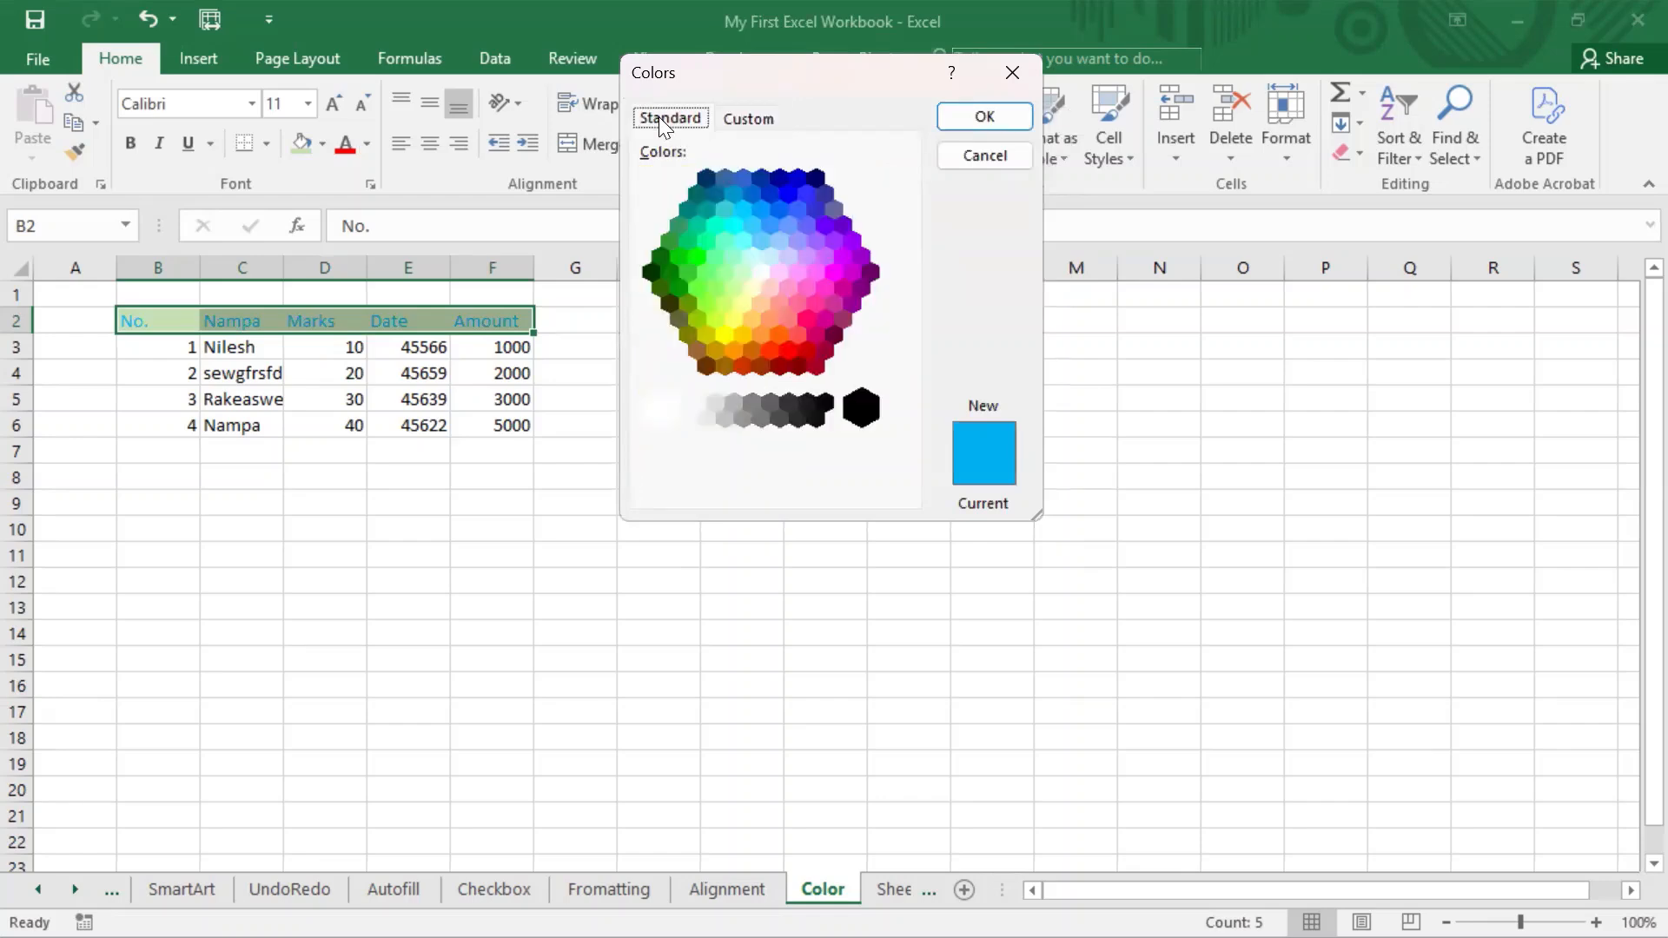
{"action": "left_click", "coordinate": [761, 296]}
{"action": "left_click", "coordinate": [840, 226]}
{"action": "left_click", "coordinate": [726, 237]}
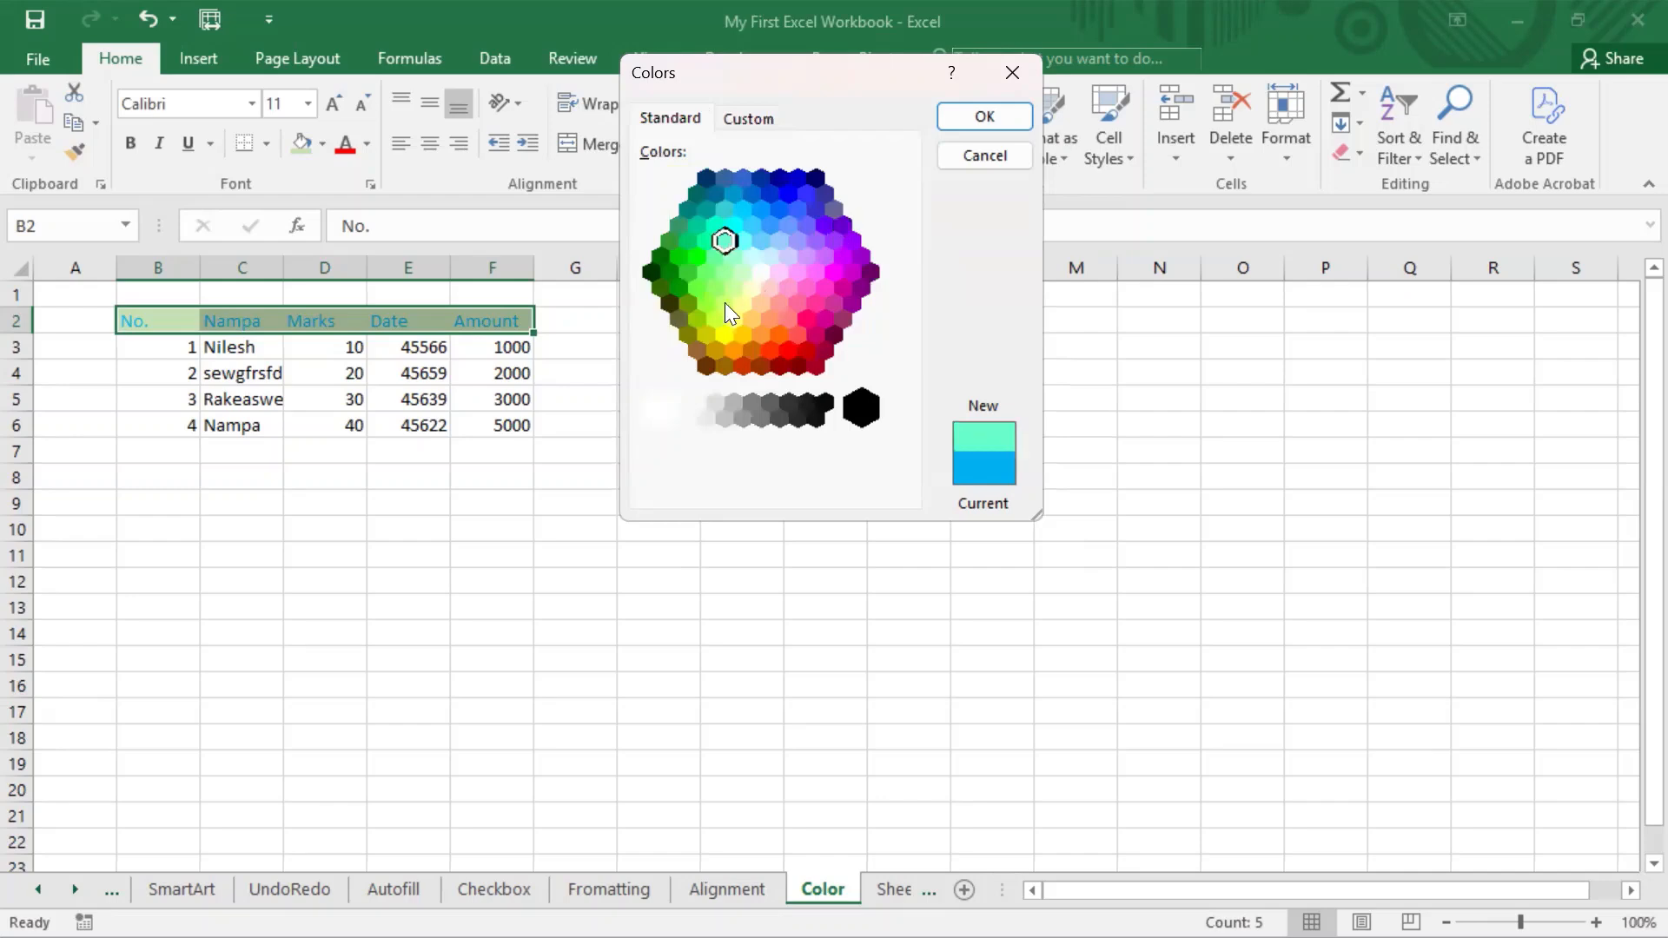
{"action": "left_click", "coordinate": [729, 323]}
{"action": "left_click", "coordinate": [817, 269]}
{"action": "left_click", "coordinate": [792, 336]}
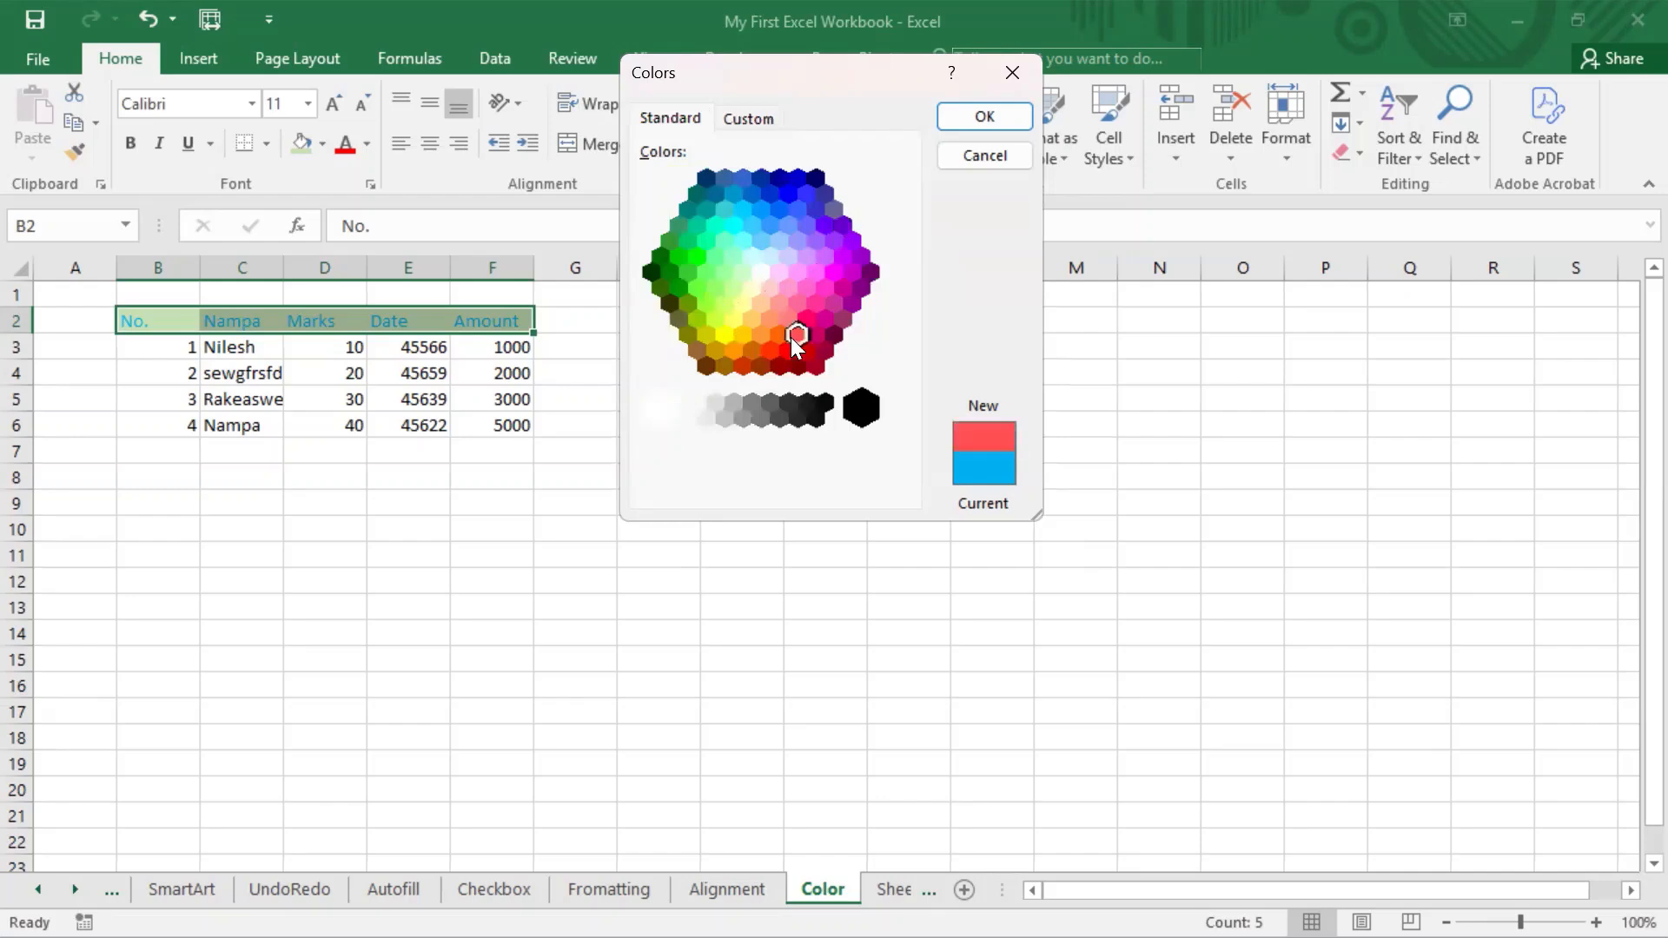
{"action": "left_click", "coordinate": [685, 331]}
{"action": "left_click", "coordinate": [769, 289]}
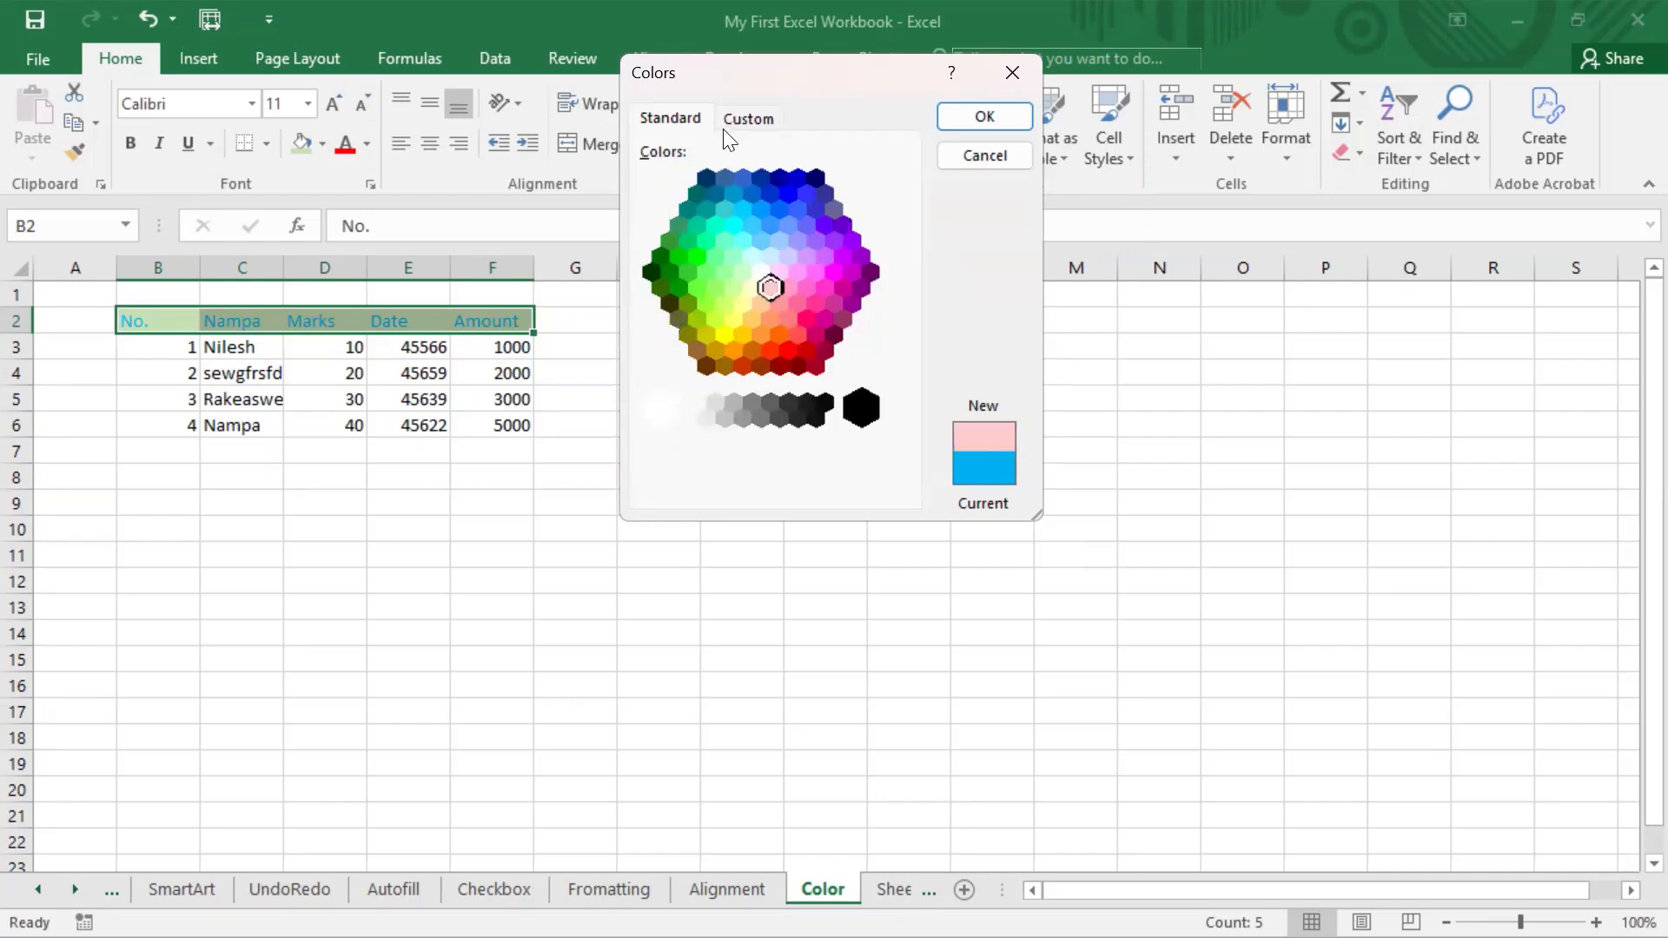
Mix a custom greyish beige font colour, RGB 179, 173, 155, and apply it to header cells B2:F2.
{"action": "left_click", "coordinate": [742, 117]}
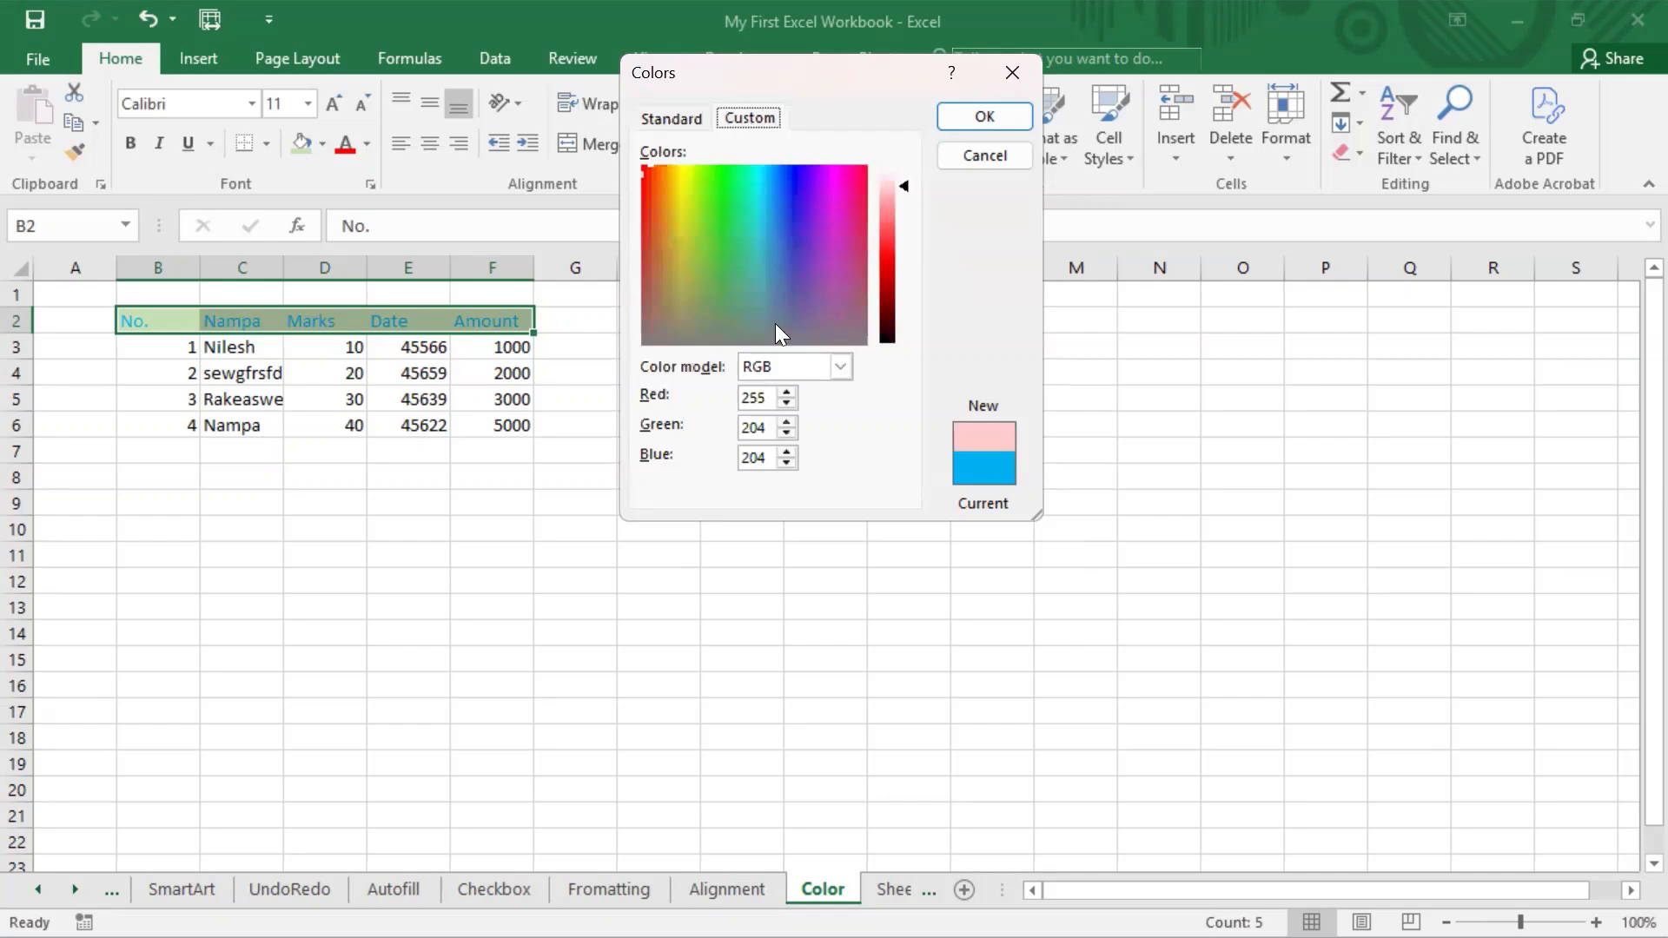
{"action": "left_click_drag", "start_coordinate": [906, 185], "coordinate": [917, 225]}
{"action": "left_click", "coordinate": [706, 283]}
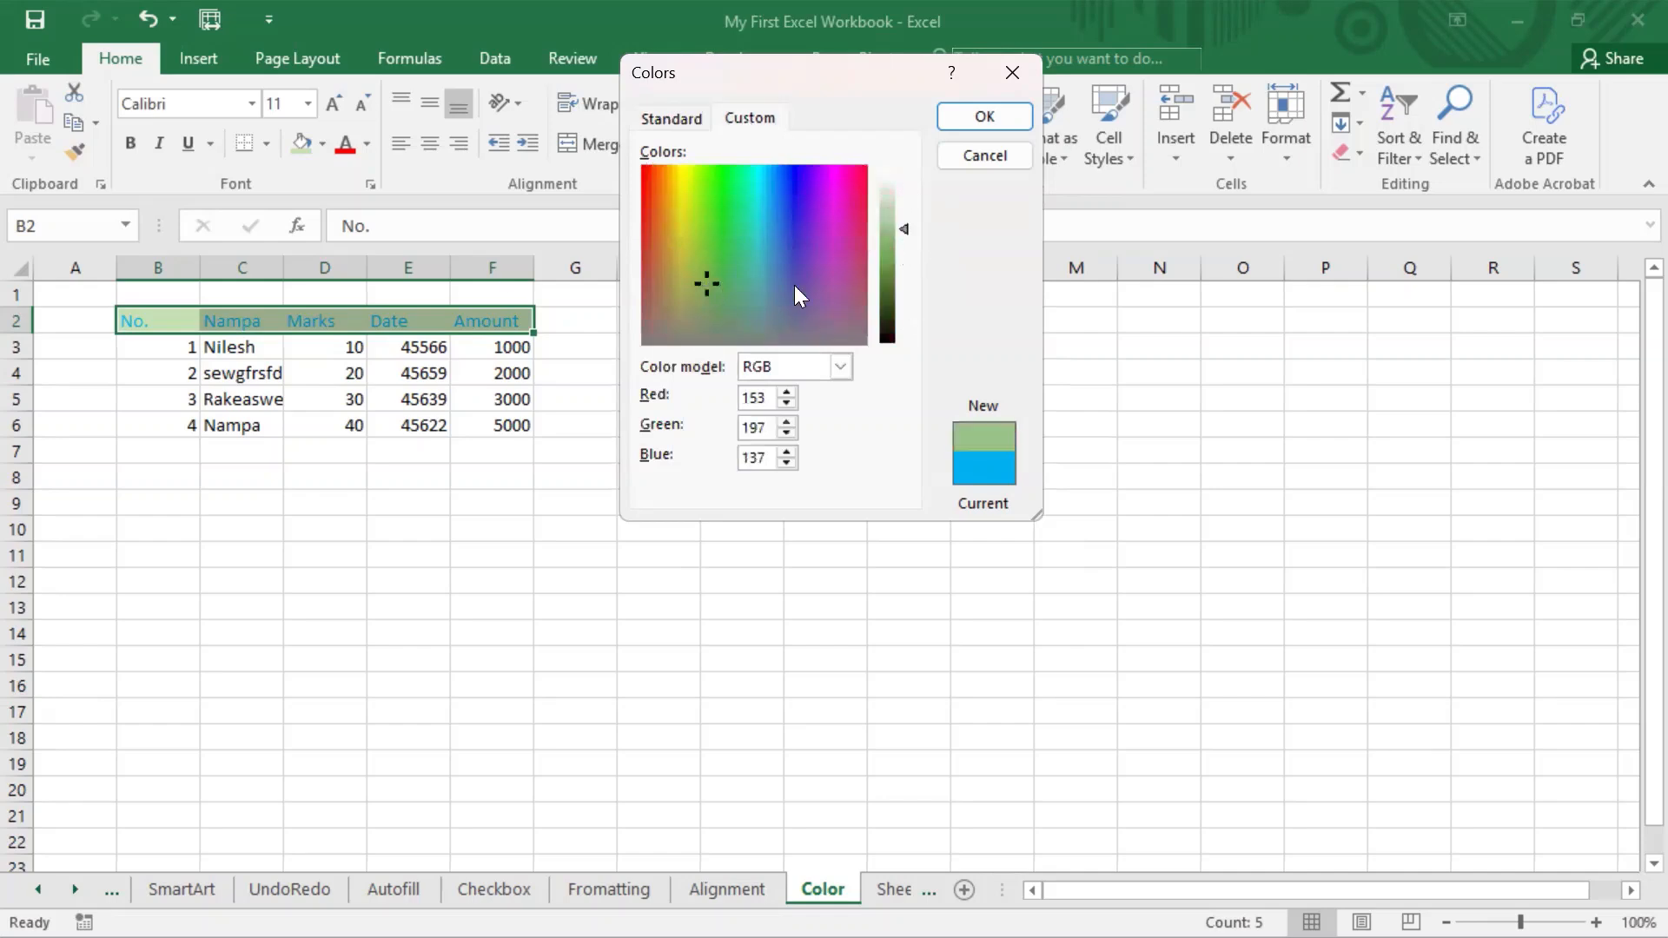
{"action": "left_click_drag", "start_coordinate": [794, 285], "coordinate": [667, 318]}
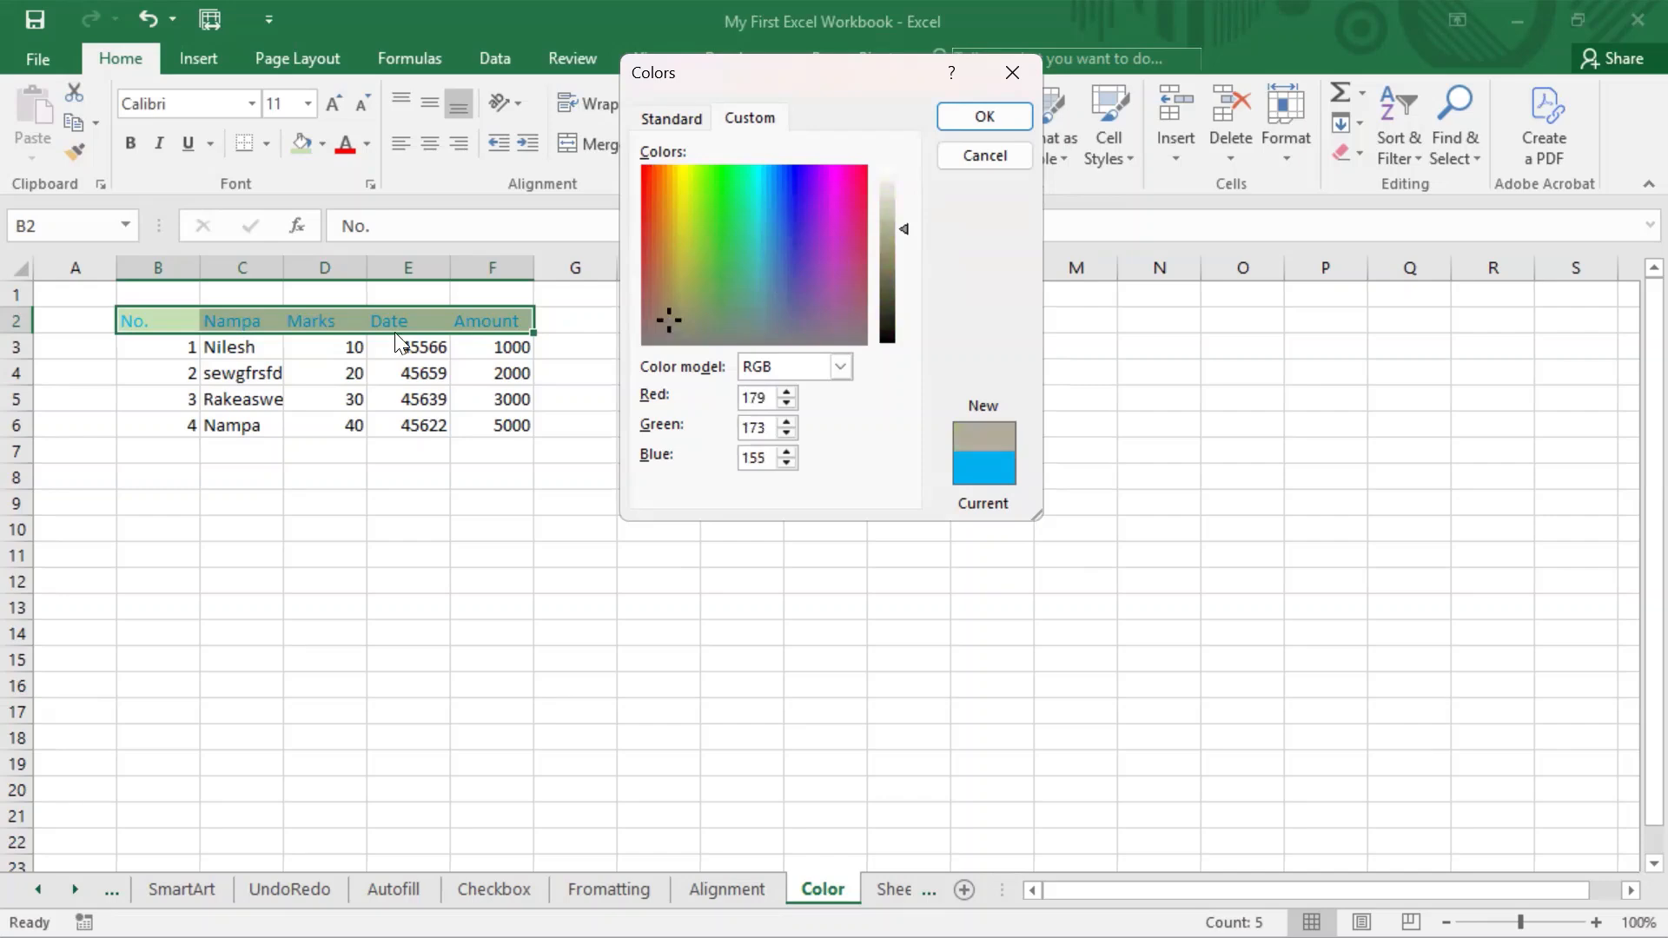
{"action": "left_click", "coordinate": [984, 116]}
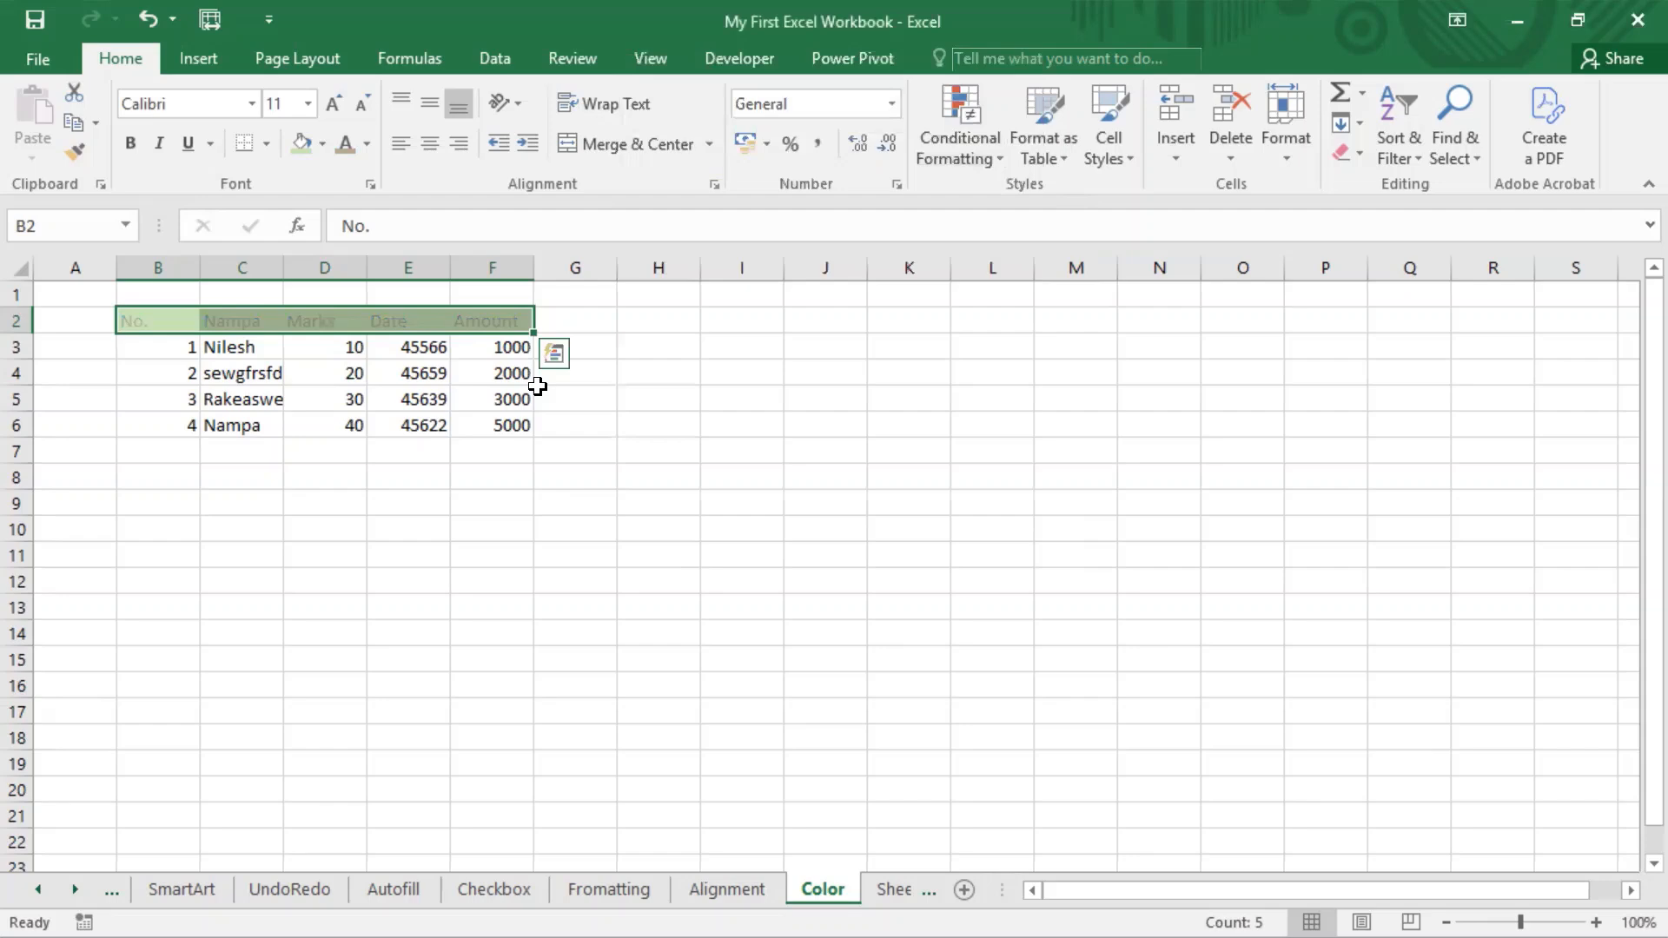
{"action": "left_click", "coordinate": [369, 147]}
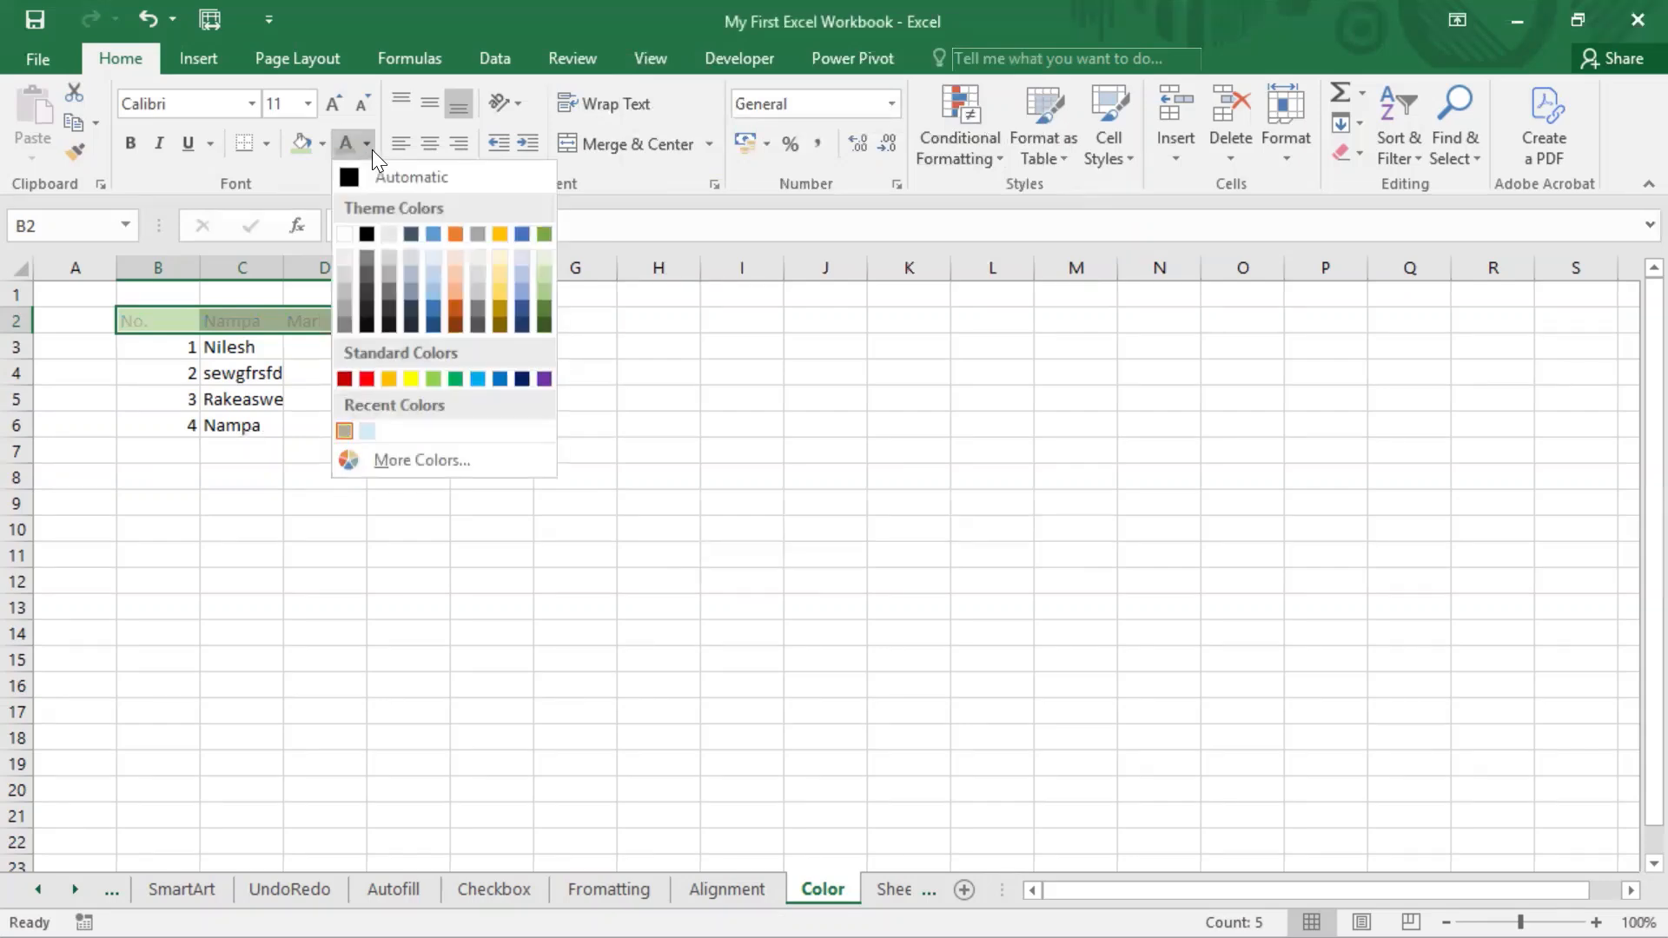
{"action": "left_click", "coordinate": [730, 372]}
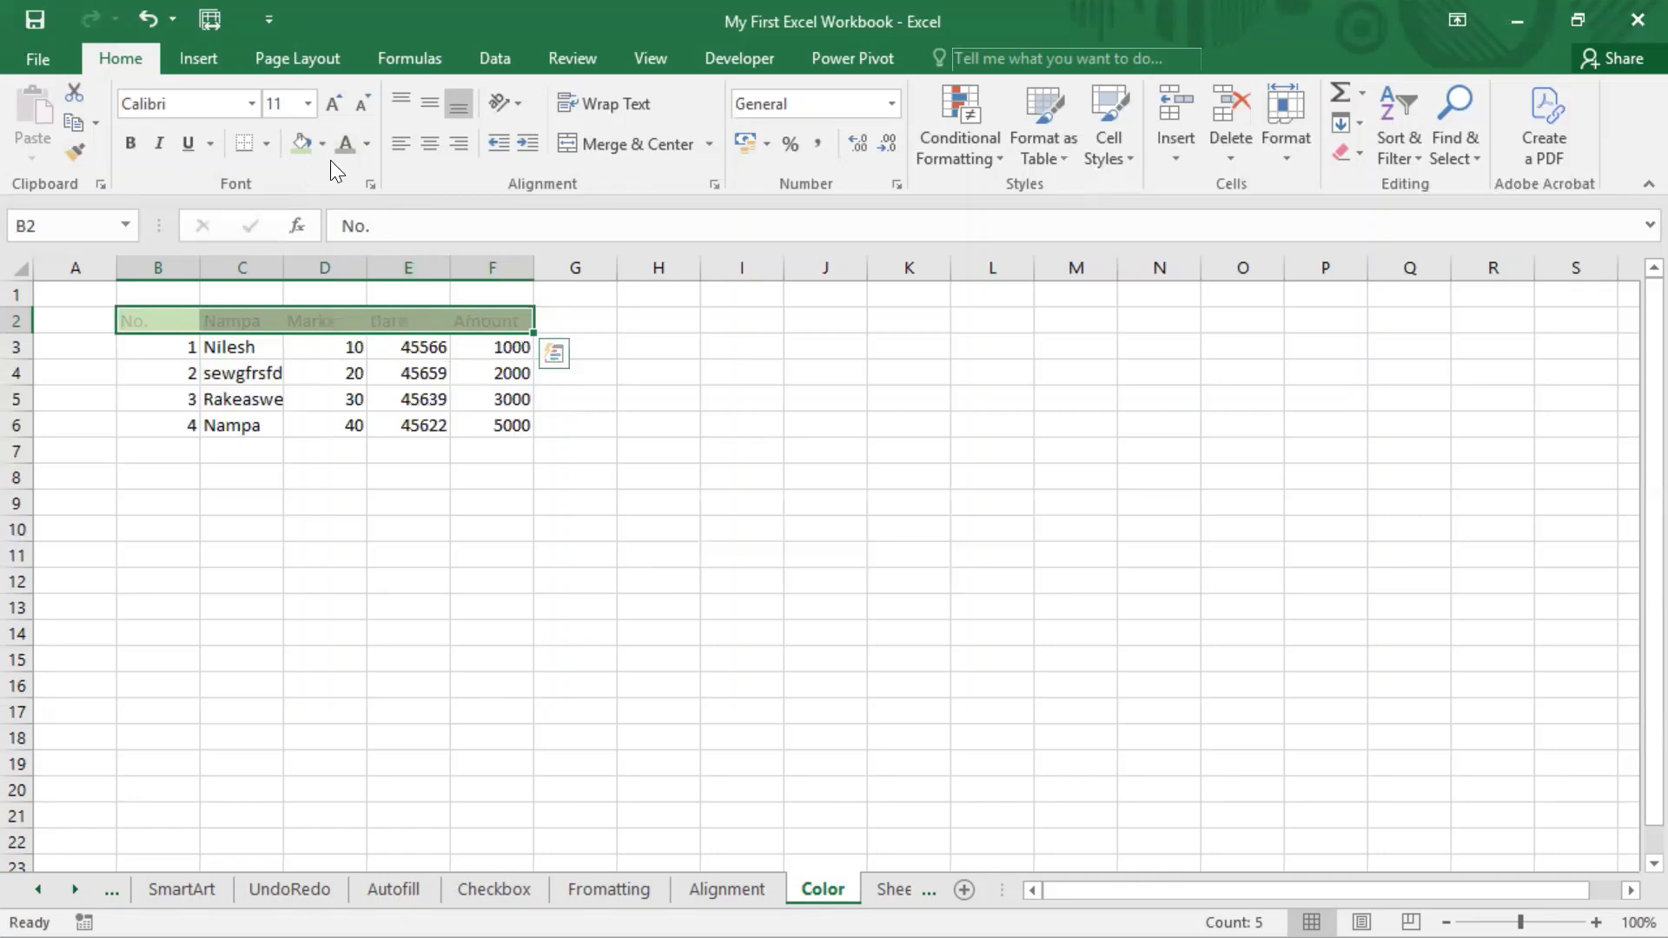
{"action": "mouse_move", "coordinate": [282, 127]}
{"action": "left_mouse_down"}
{"action": "mouse_move", "coordinate": [299, 164]}
{"action": "mouse_move", "coordinate": [325, 169]}
{"action": "left_mouse_up"}
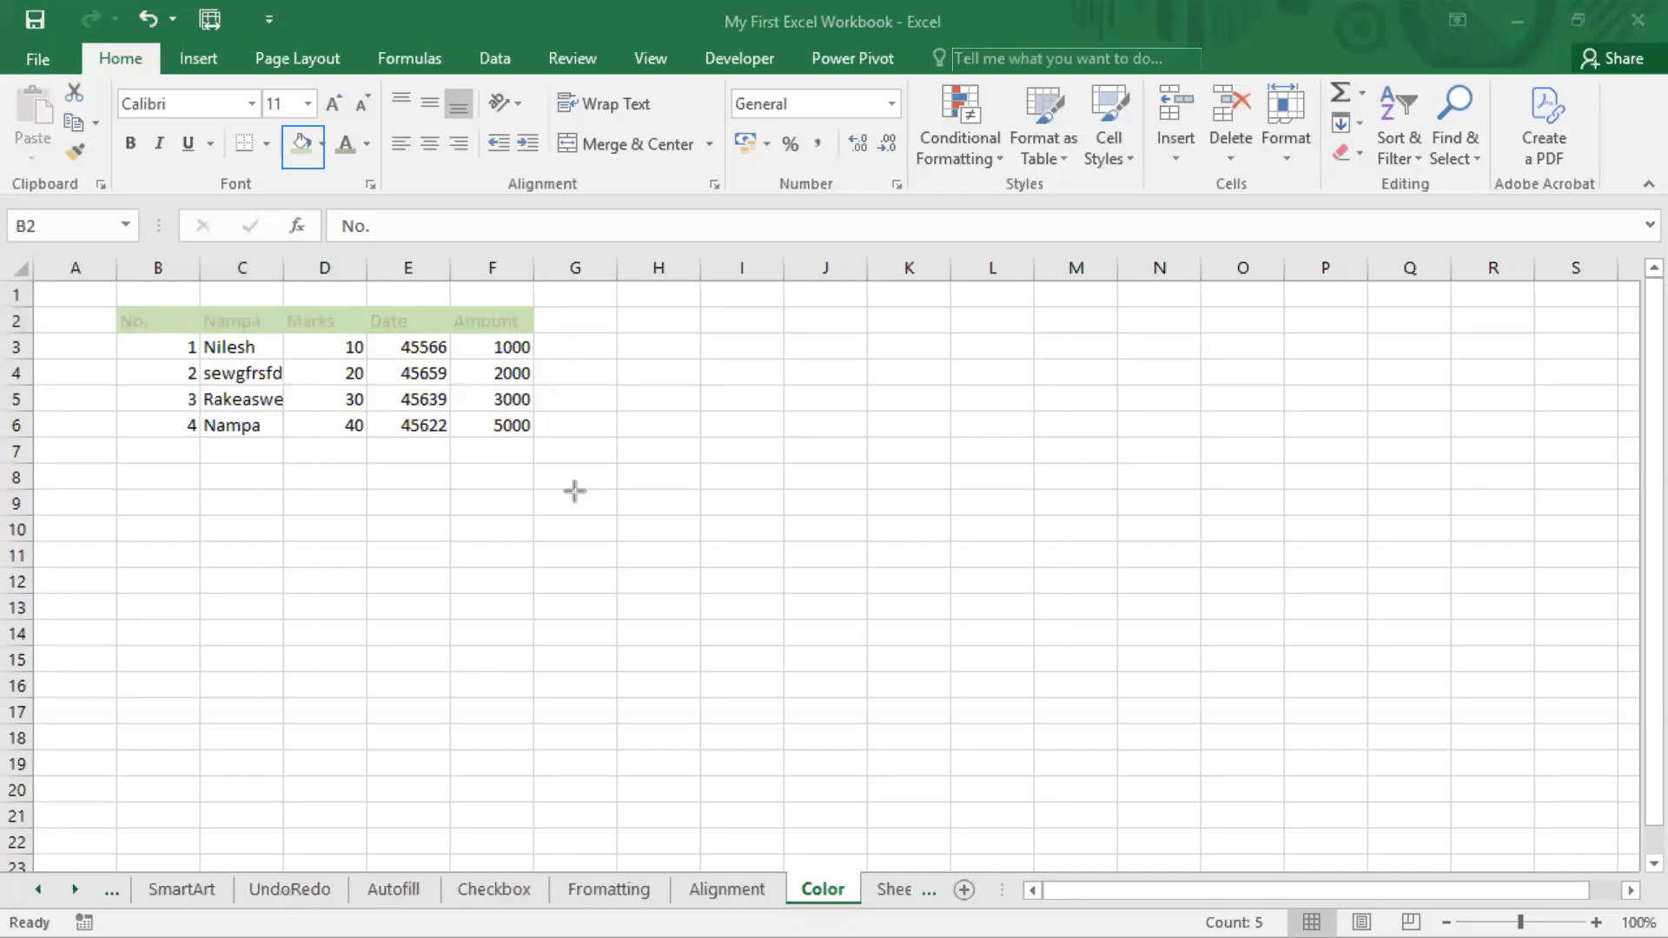
{"action": "key", "text": "Escape"}
Remove the fill colour from header cells B2:F2.
{"action": "left_click_drag", "start_coordinate": [183, 321], "coordinate": [473, 320]}
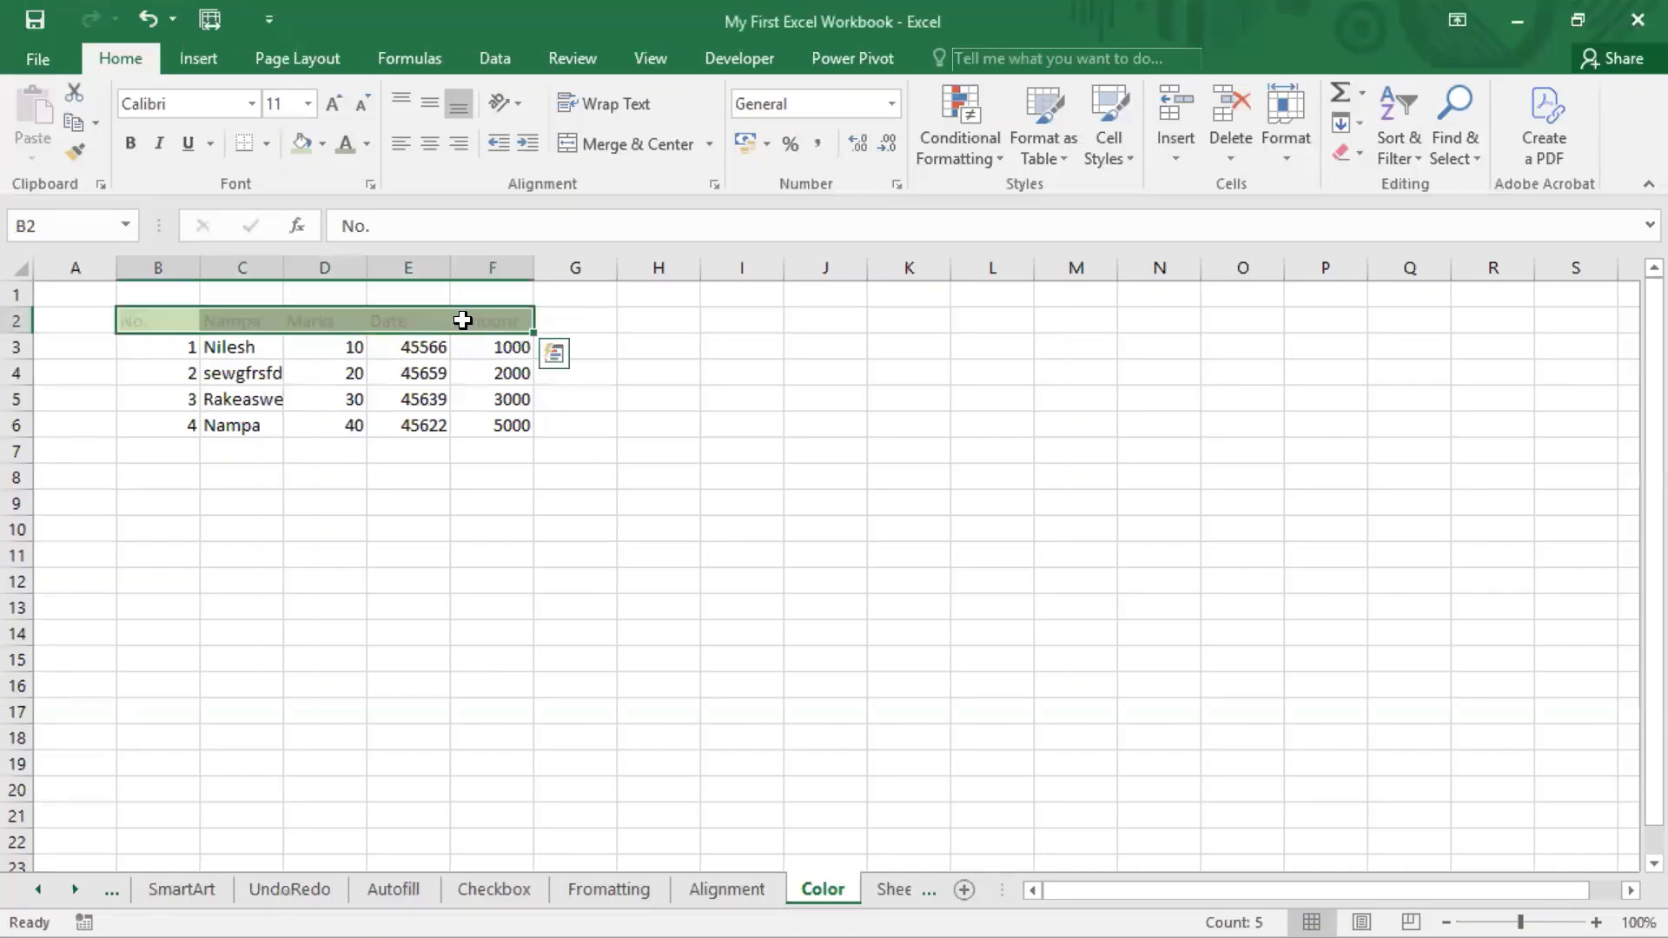
{"action": "left_click", "coordinate": [322, 143]}
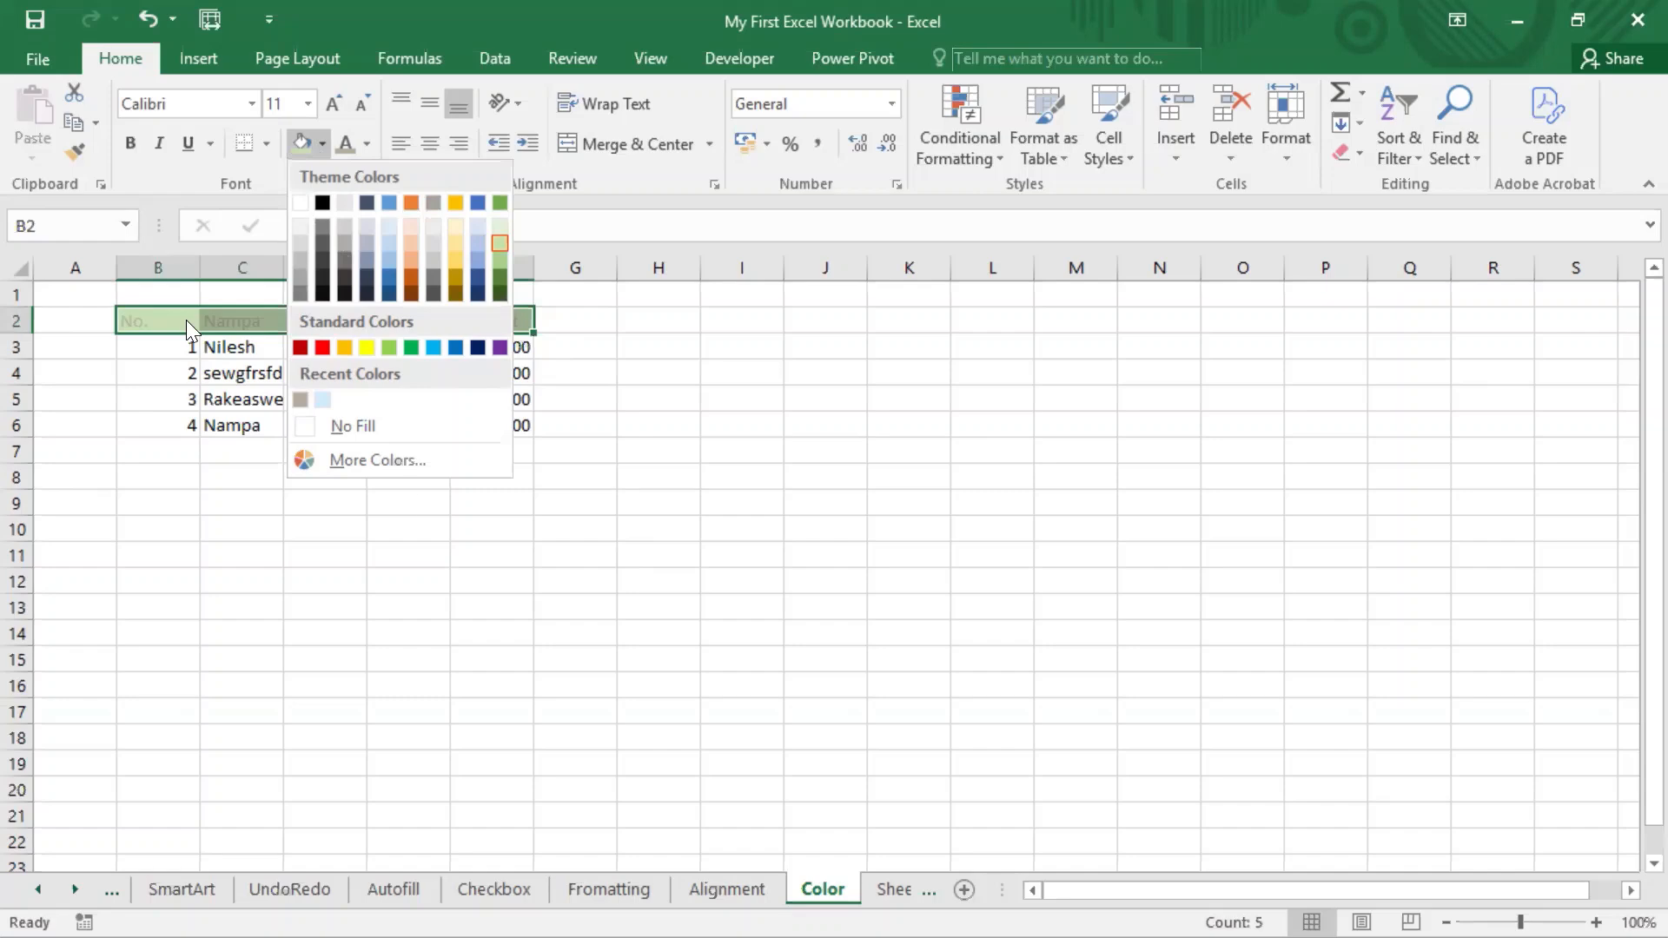
{"action": "left_click", "coordinate": [366, 427]}
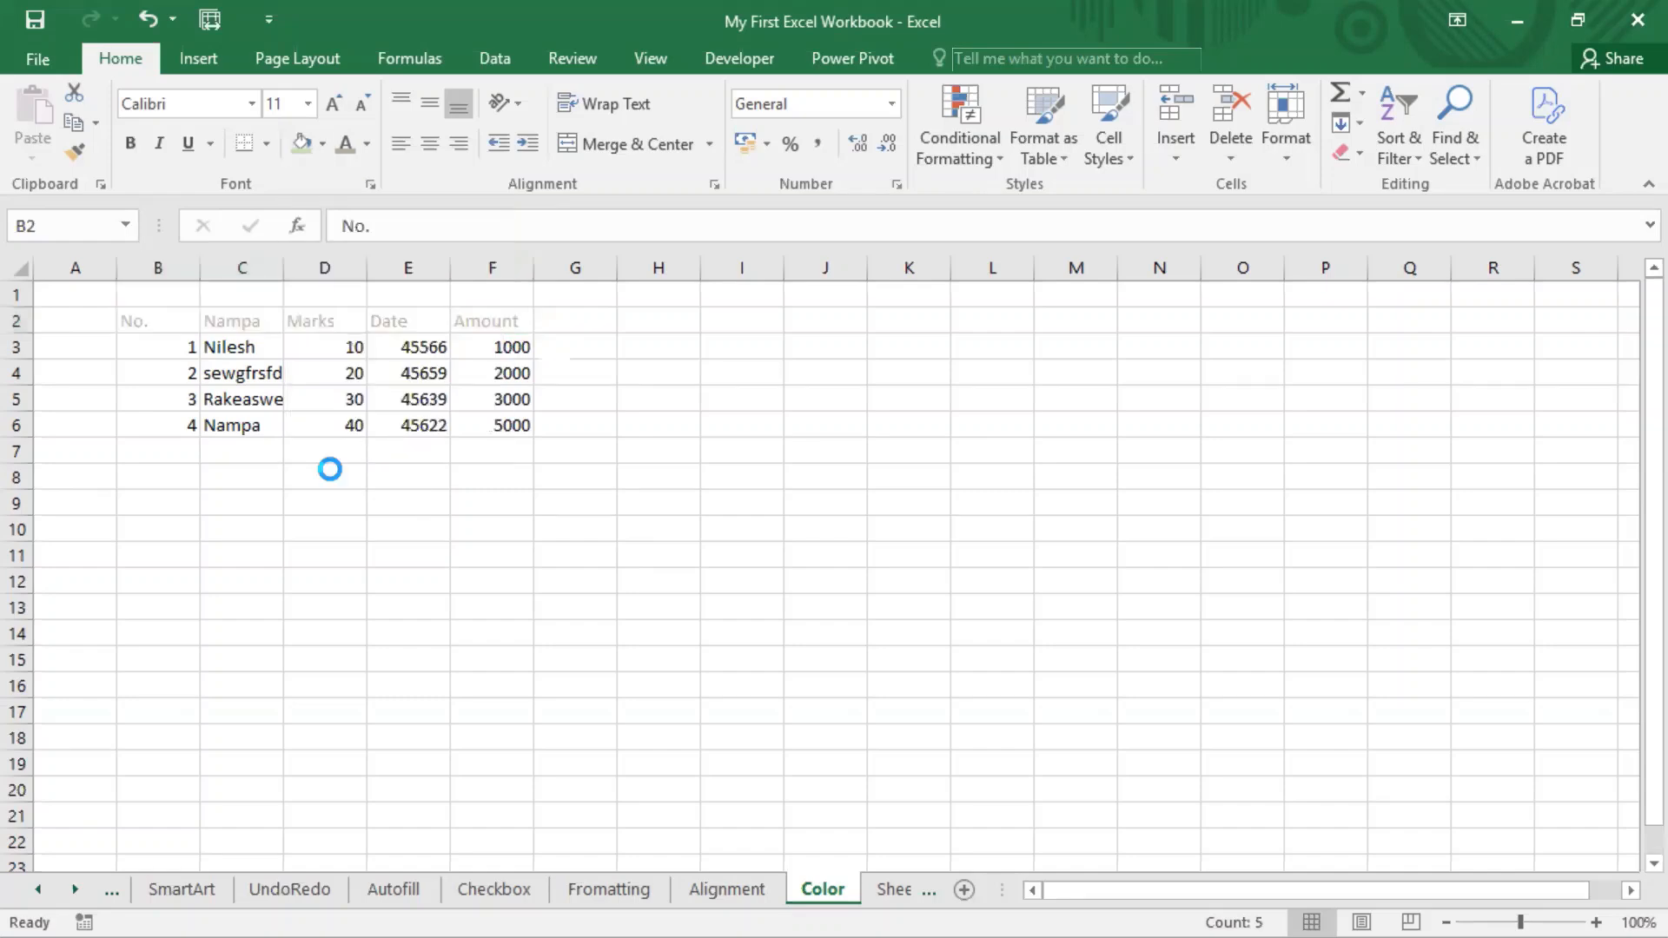
{"action": "left_click", "coordinate": [227, 550]}
Examine the standard and custom choices in the extended Colors dialog for the fill of header cells B2:F2, without applying any.
{"action": "left_click", "coordinate": [162, 315]}
{"action": "left_click_drag", "start_coordinate": [162, 315], "coordinate": [489, 322]}
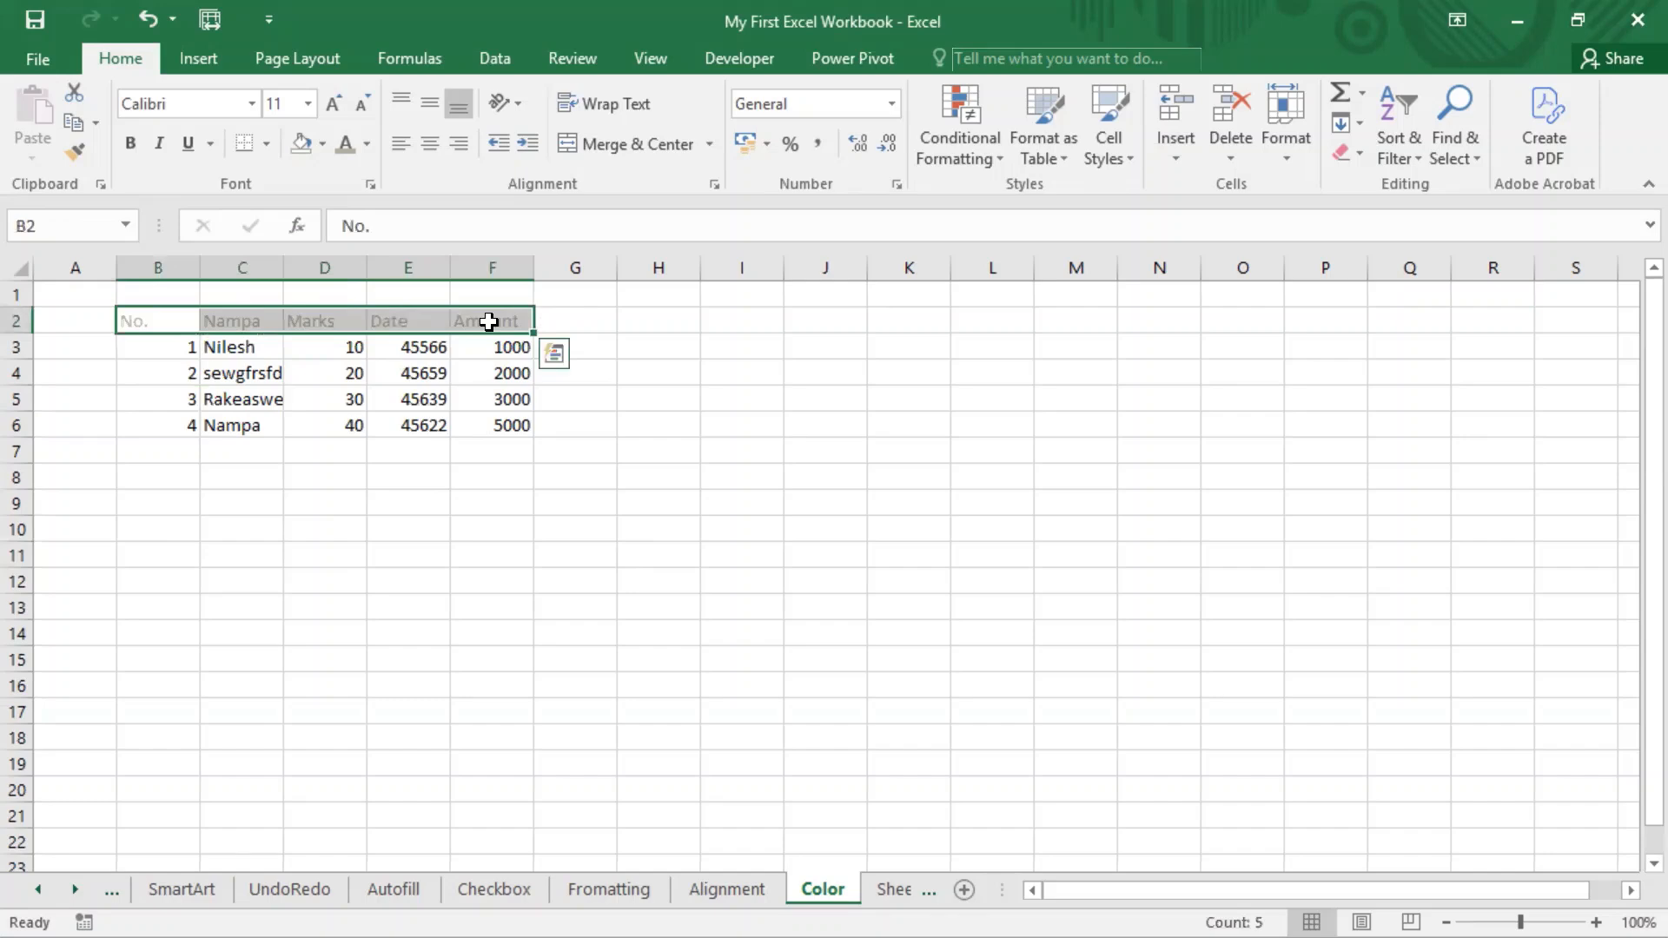
{"action": "left_click", "coordinate": [322, 144]}
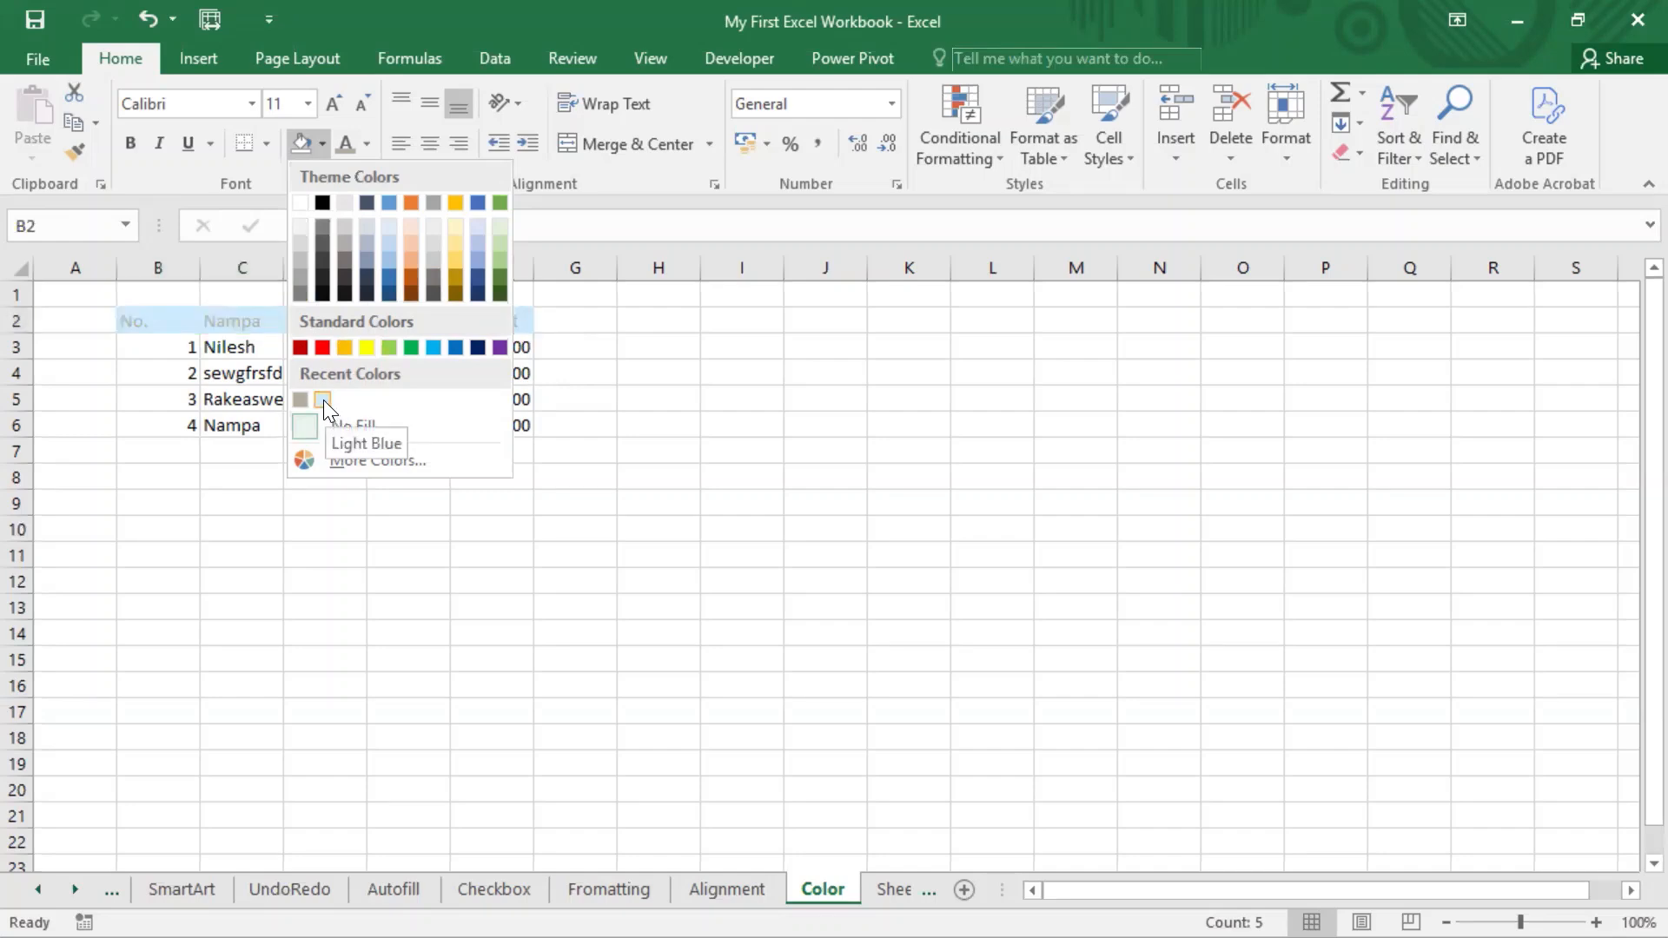
{"action": "left_click", "coordinate": [351, 464]}
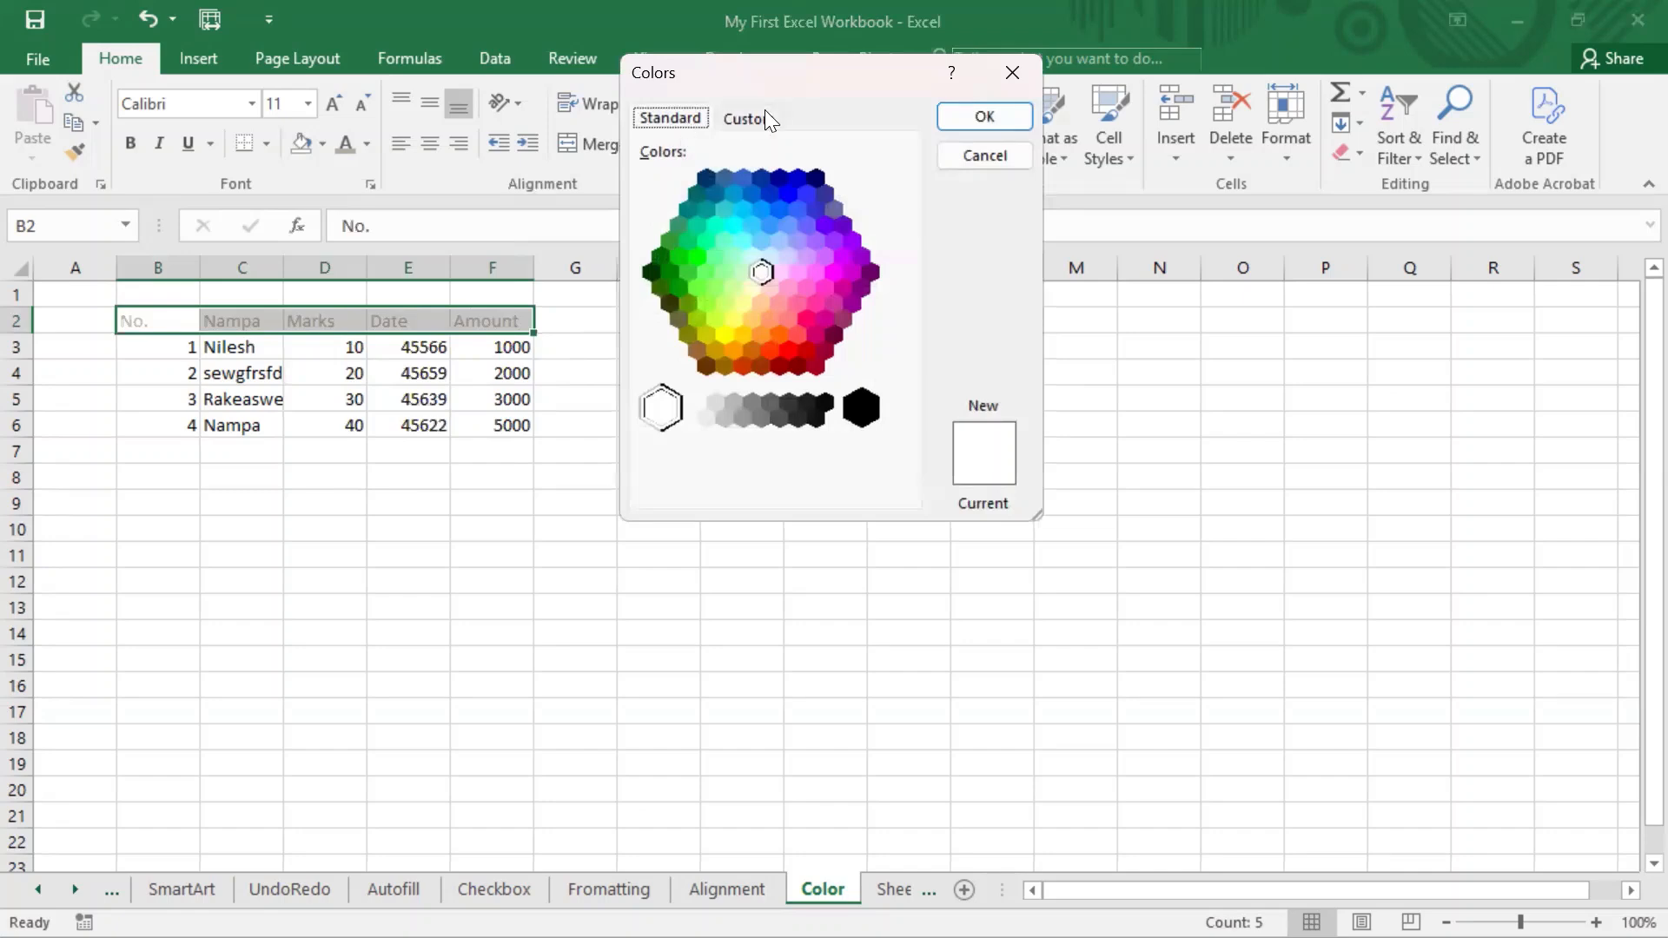
{"action": "left_click", "coordinate": [767, 113]}
{"action": "left_click", "coordinate": [658, 117]}
{"action": "left_click", "coordinate": [744, 111]}
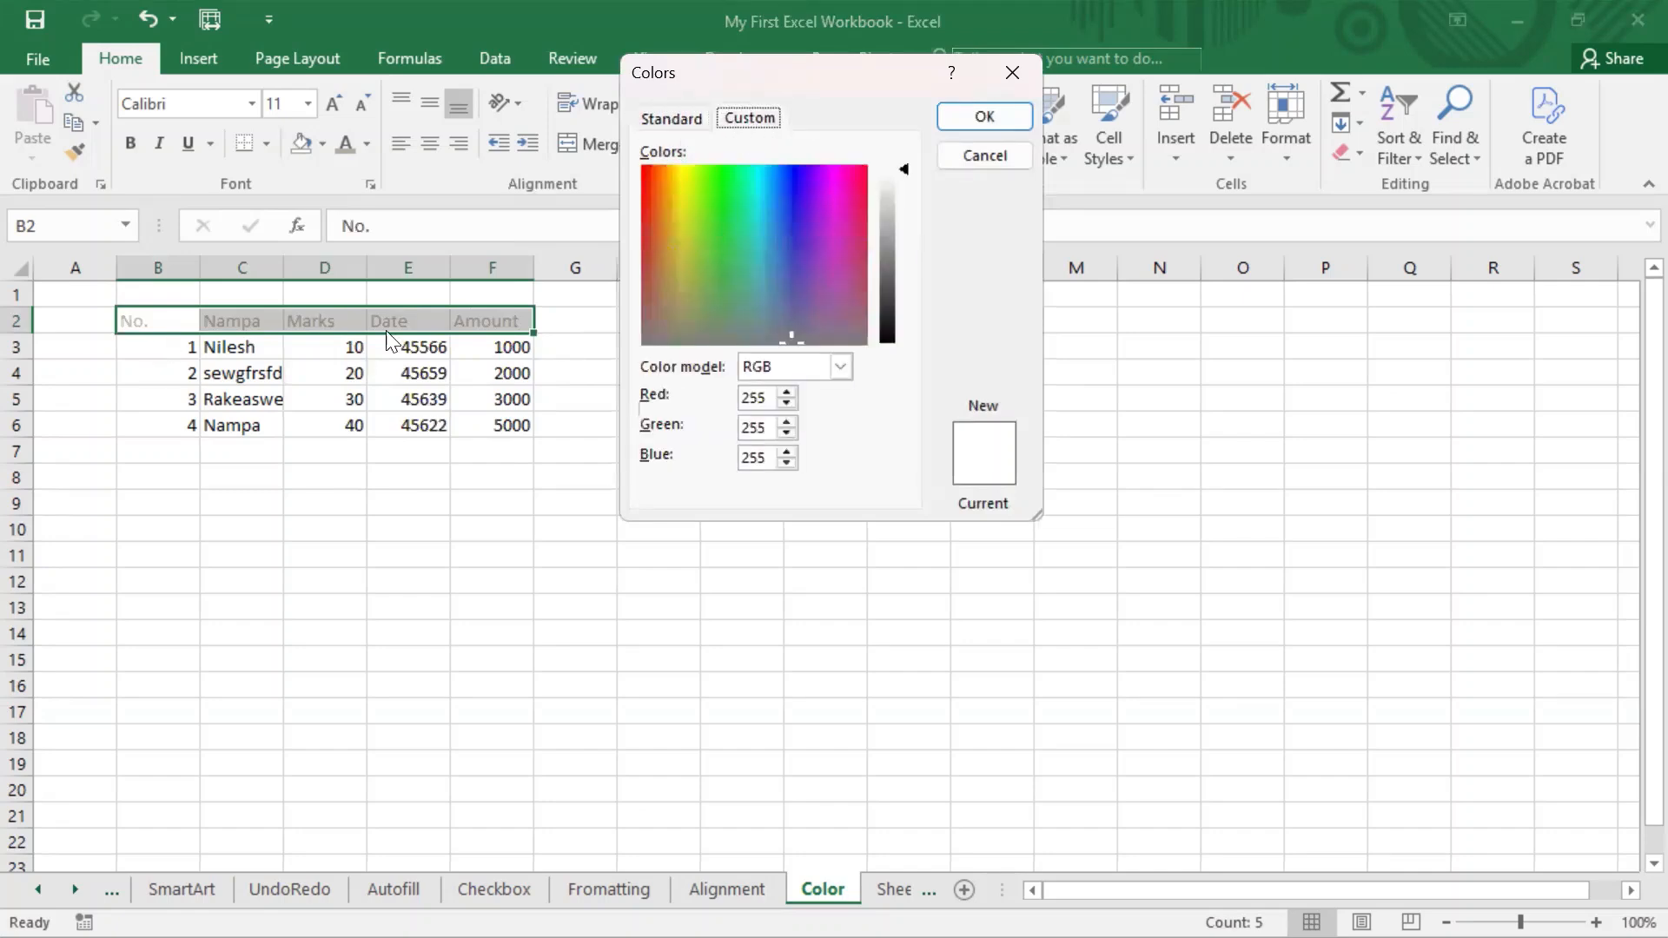
{"action": "left_click", "coordinate": [984, 157]}
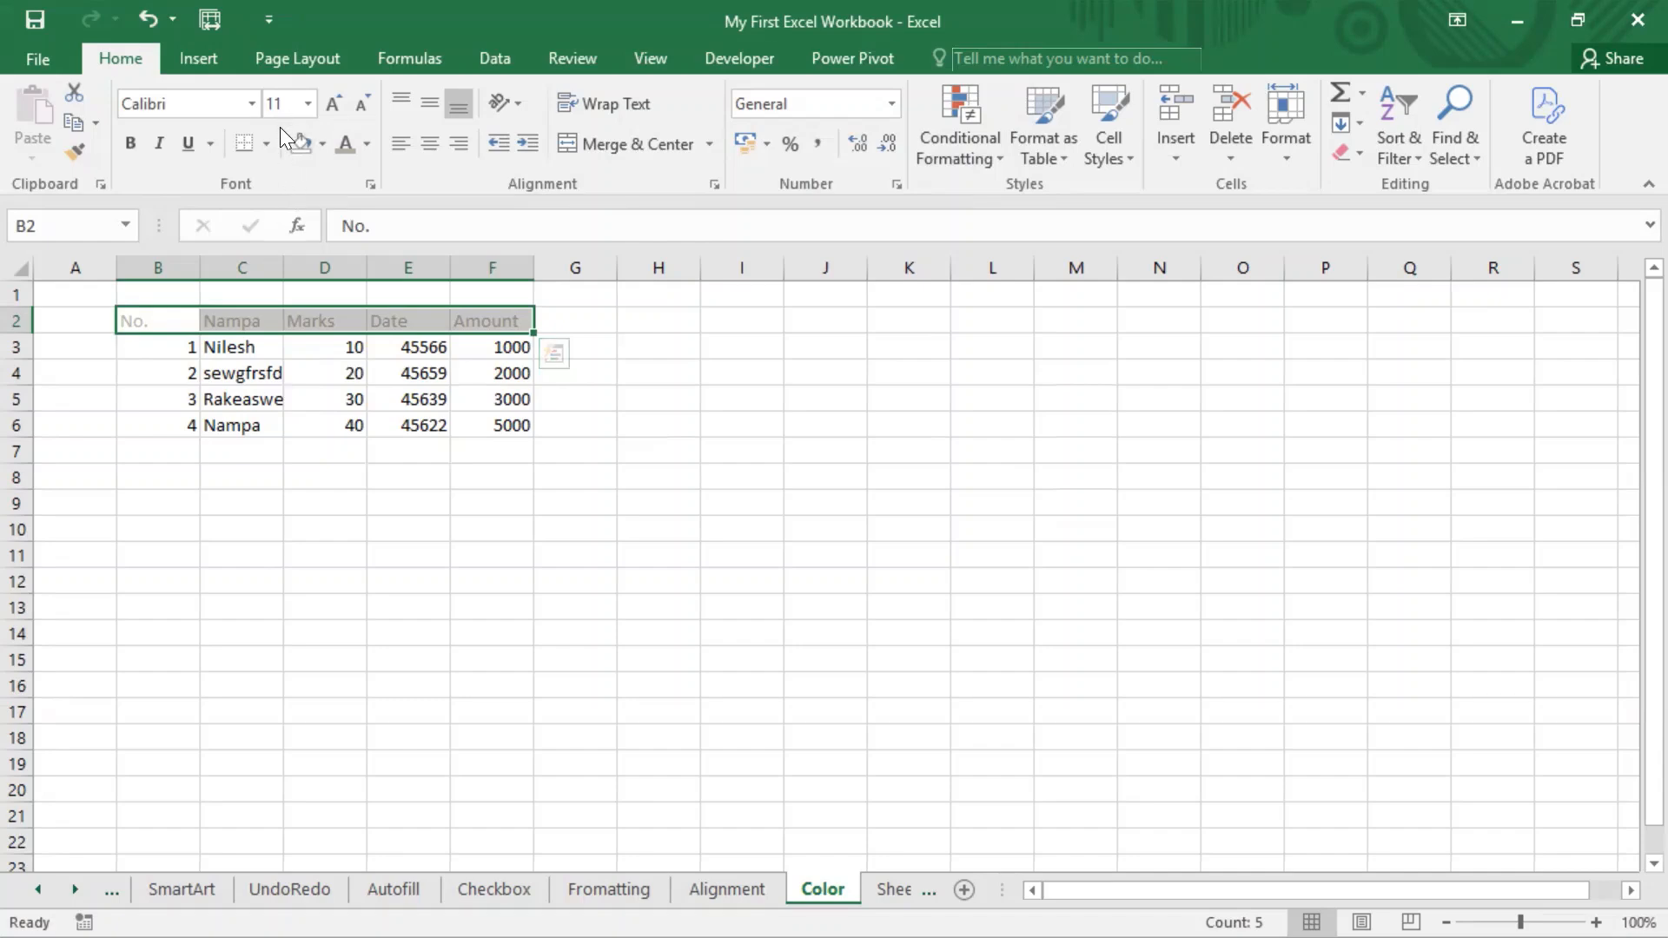
{"action": "left_click_drag", "start_coordinate": [276, 120], "coordinate": [381, 171]}
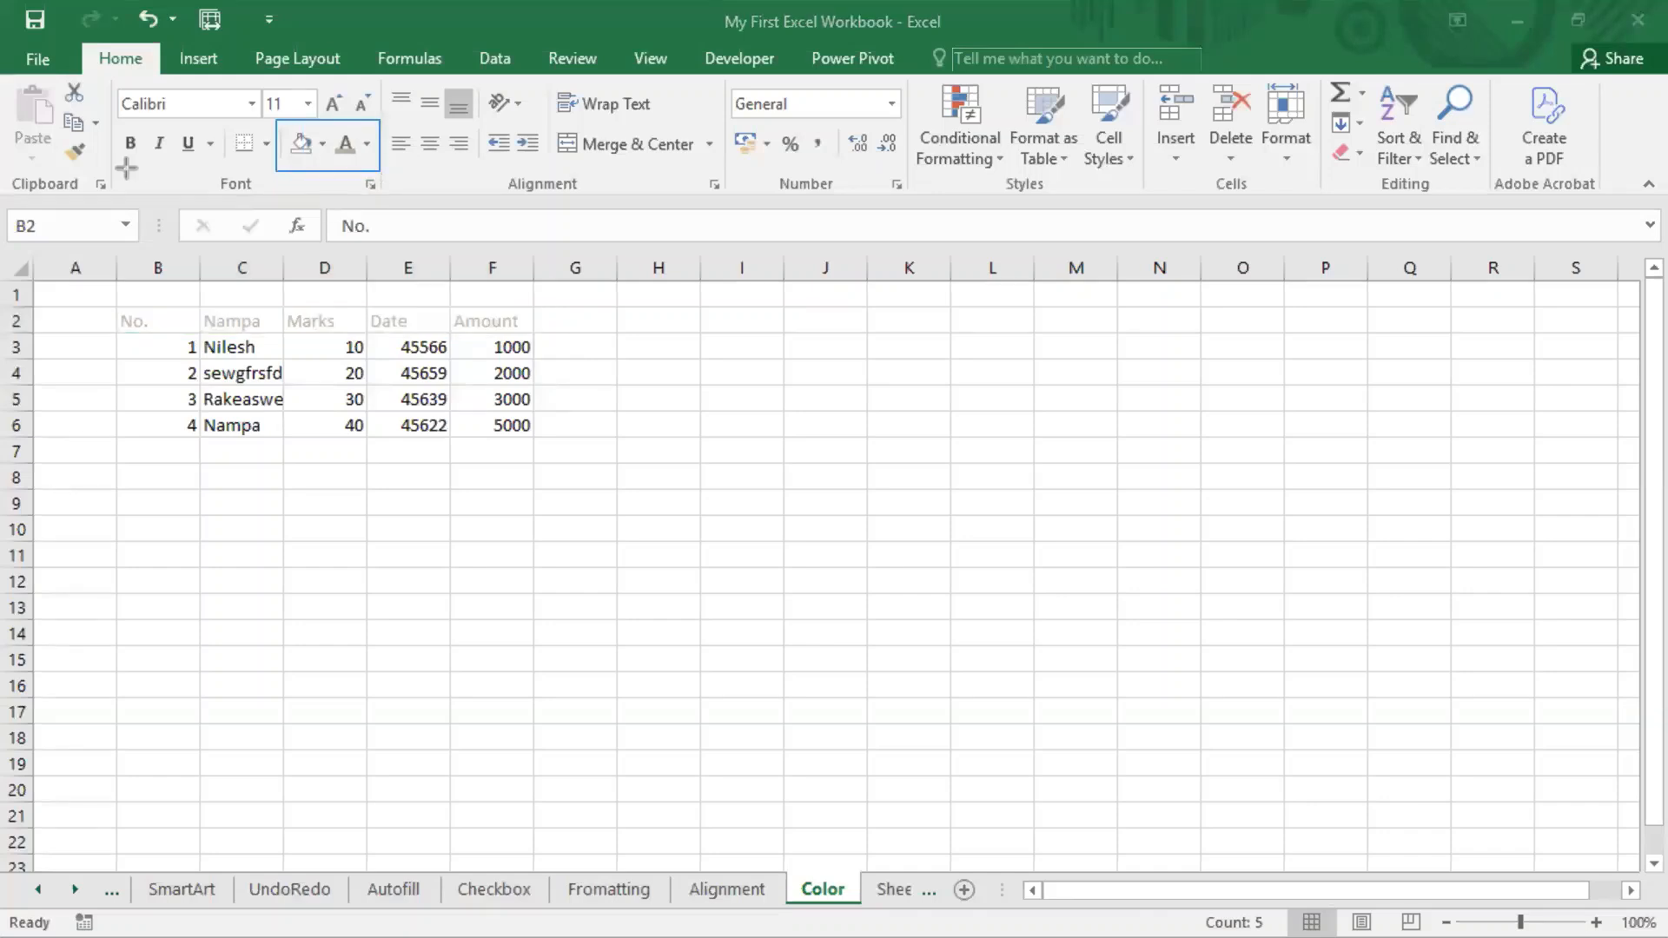
{"action": "left_click_drag", "start_coordinate": [107, 73], "coordinate": [380, 197]}
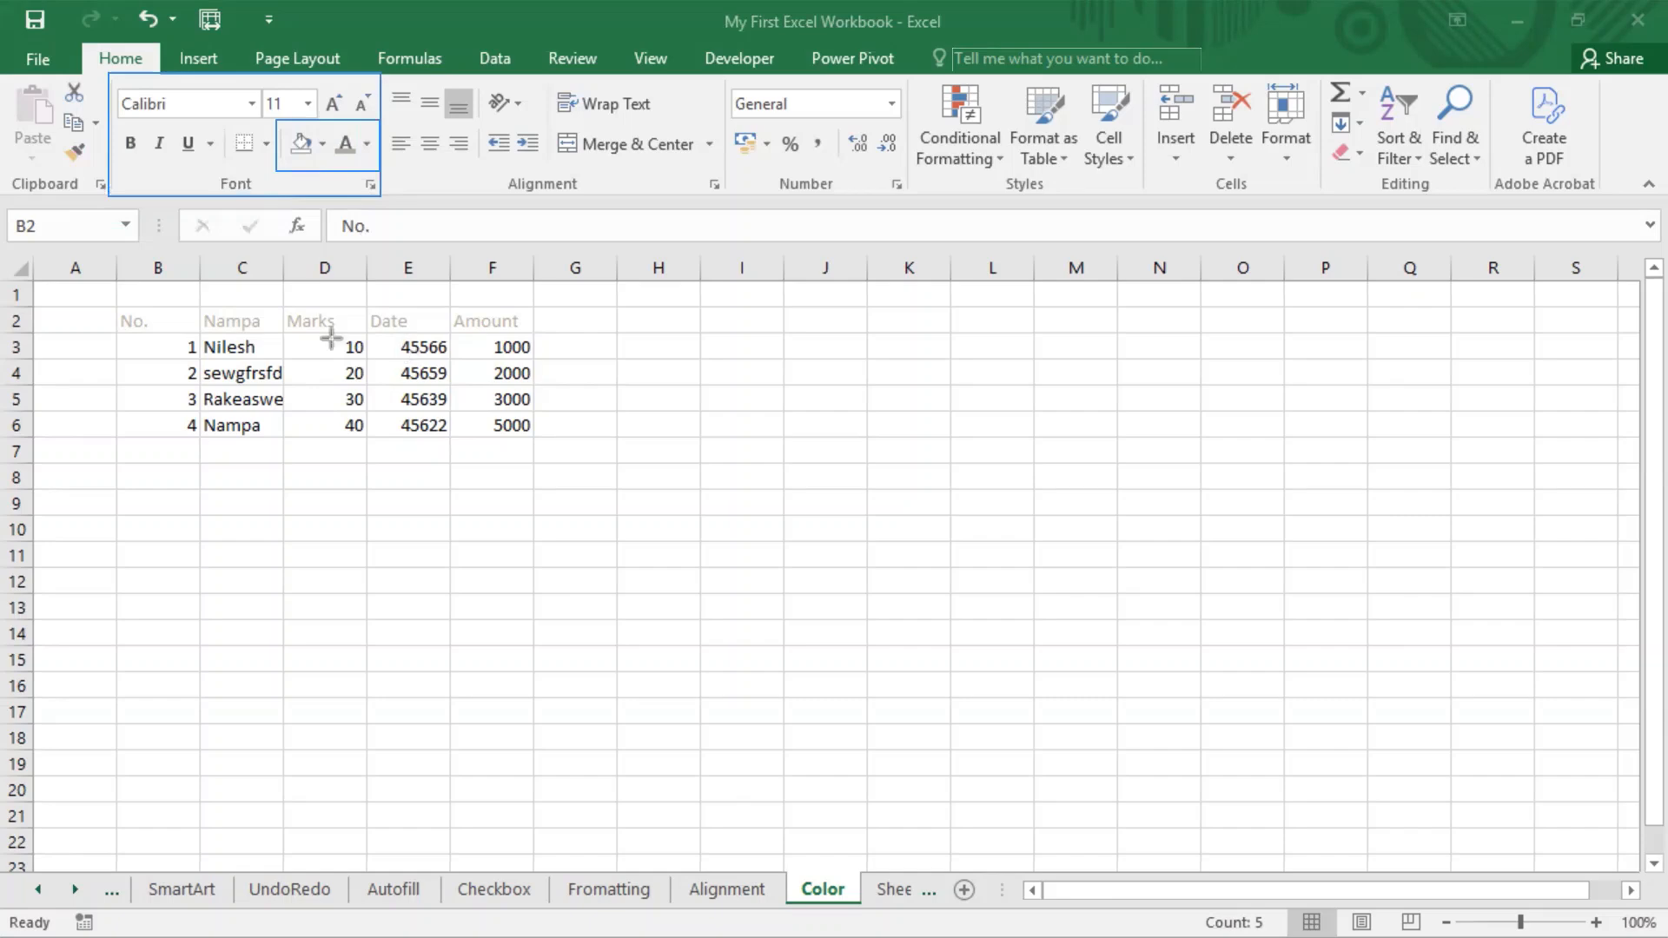
{"action": "key", "text": "Escape"}
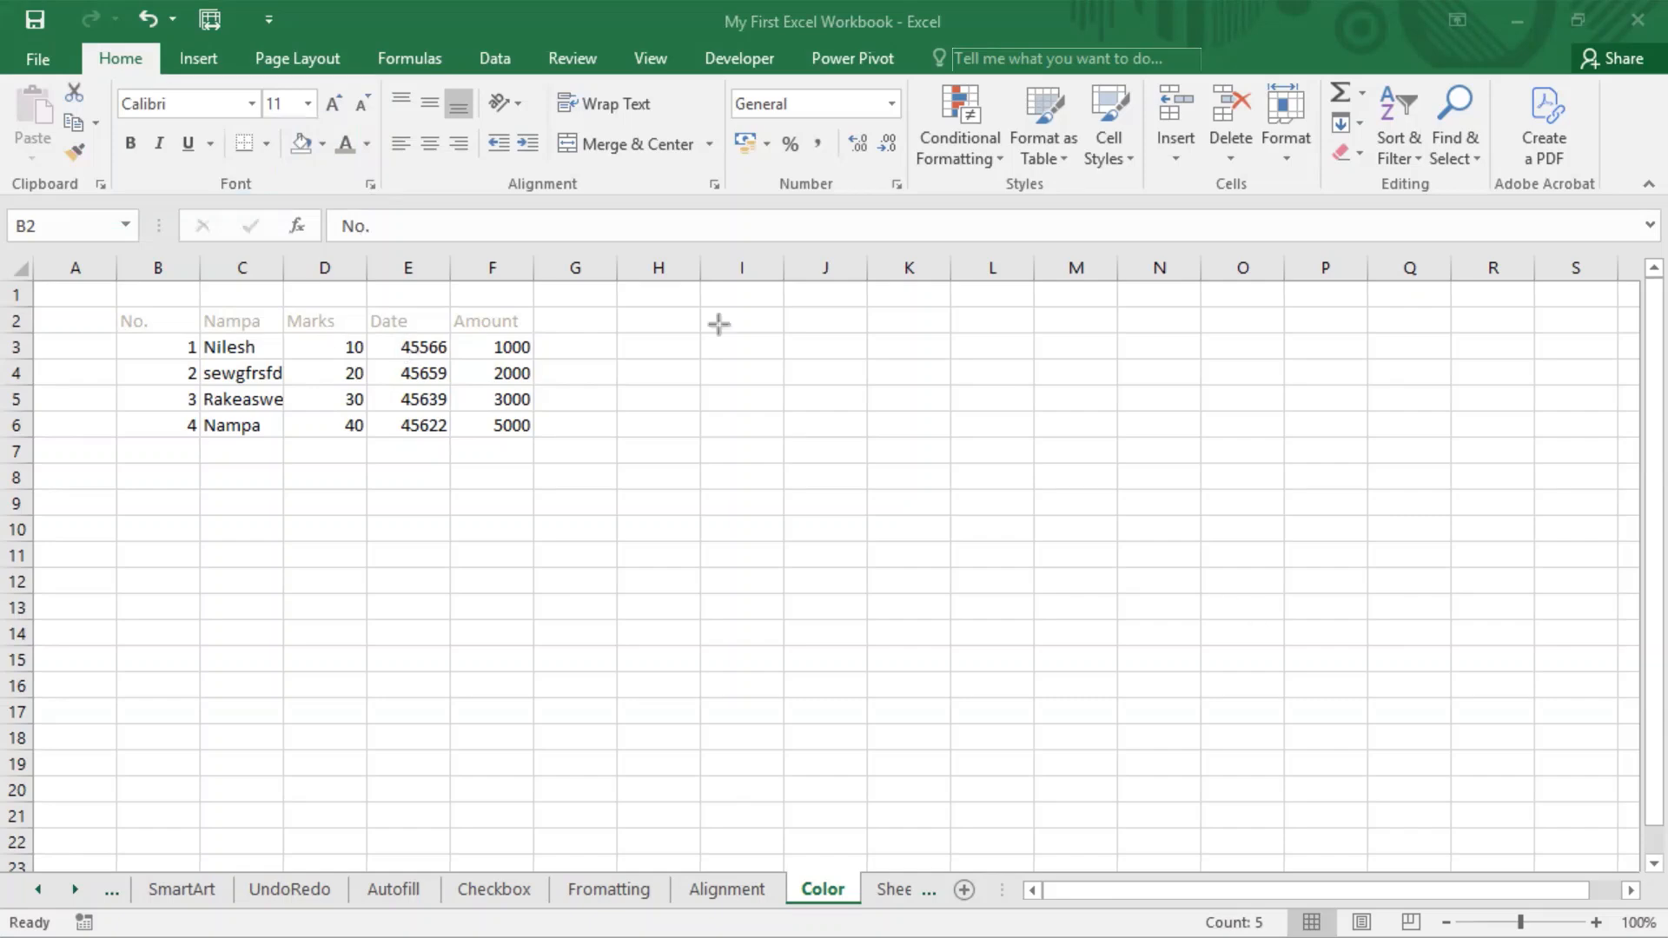